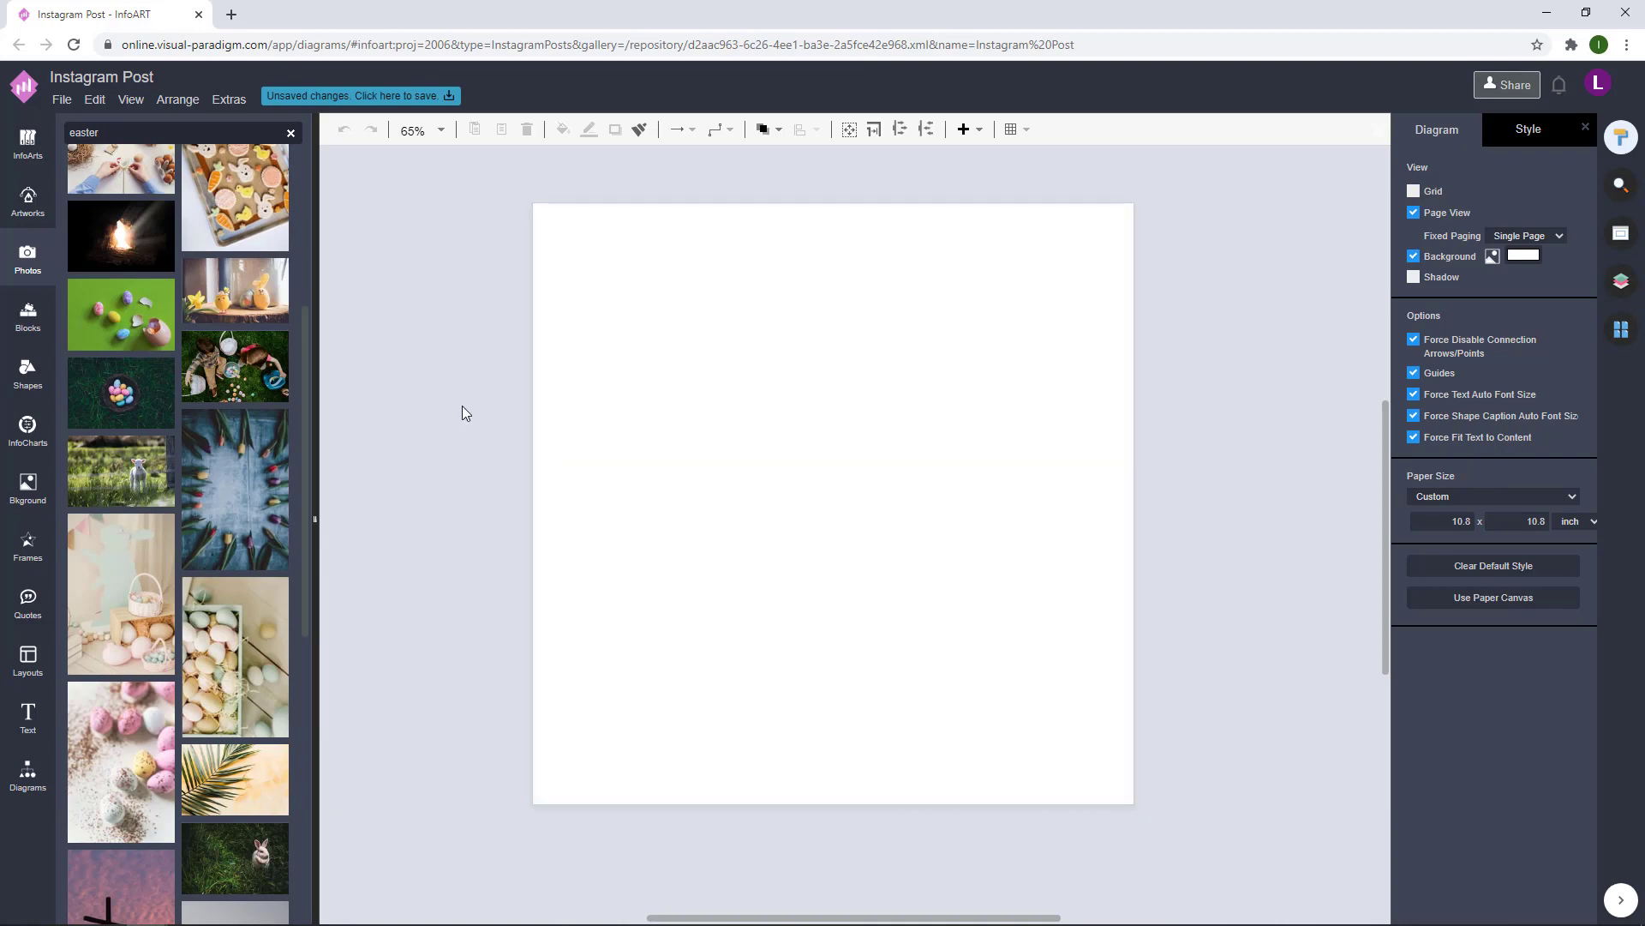
Add a Square shape from the General diagram shapes onto the Easter egg photo.
{"action": "left_click", "coordinate": [28, 776]}
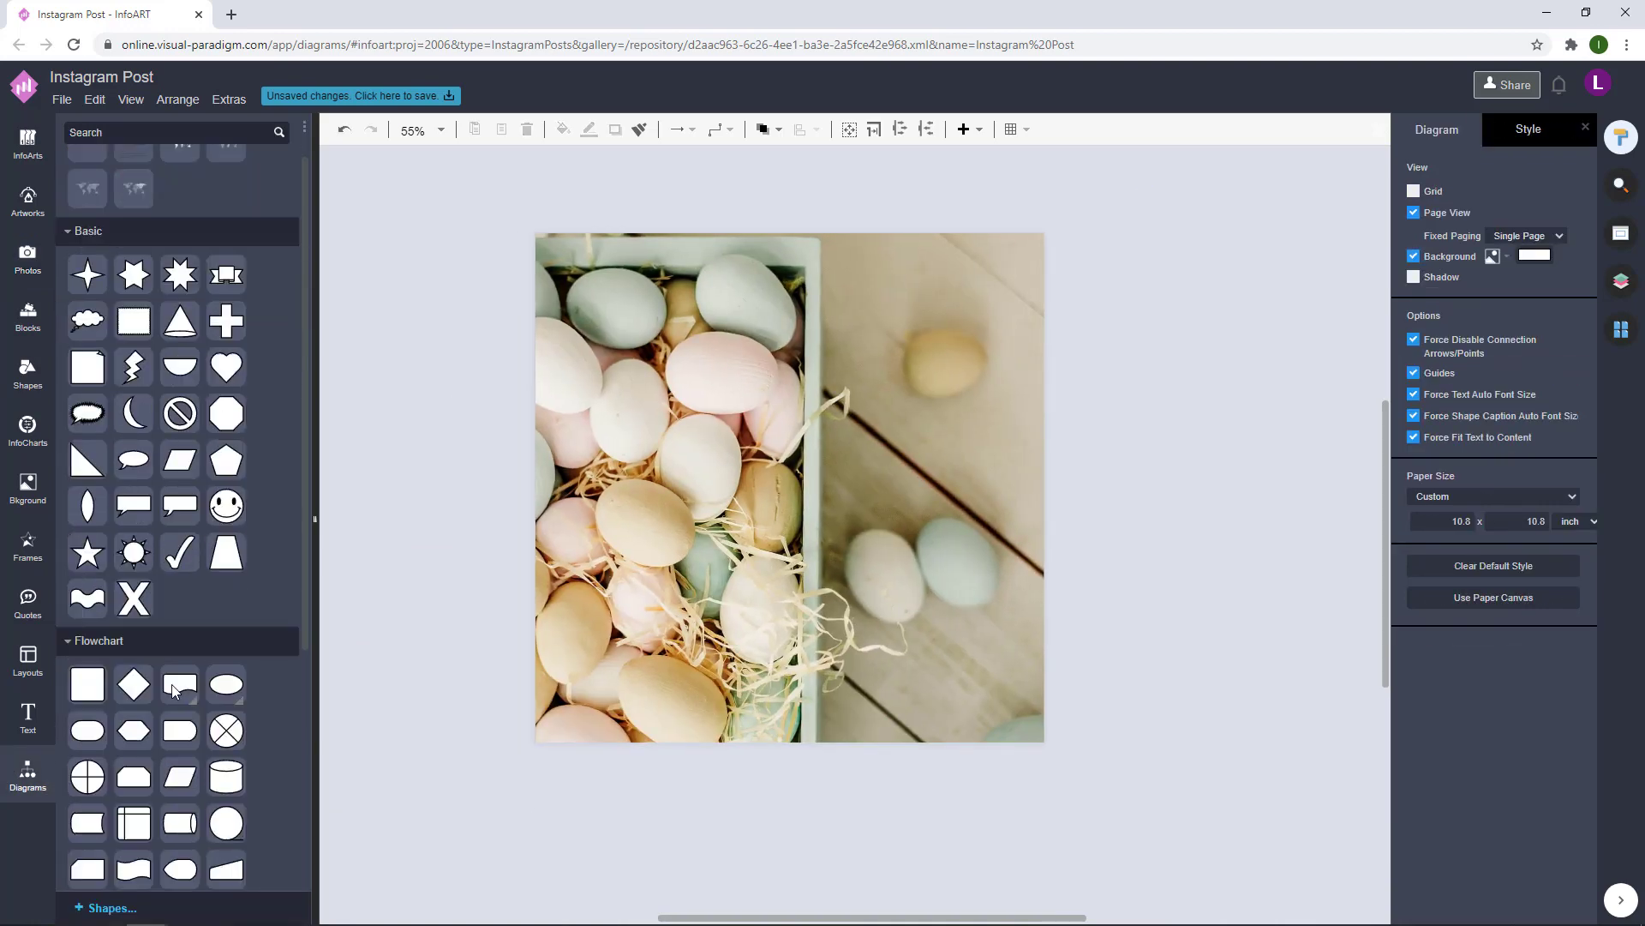
{"action": "scroll", "coordinate": [171, 660], "scroll_direction": "down", "scroll_amount": 4}
{"action": "left_click", "coordinate": [93, 817]}
{"action": "scroll", "coordinate": [160, 729], "scroll_direction": "down", "scroll_amount": 5}
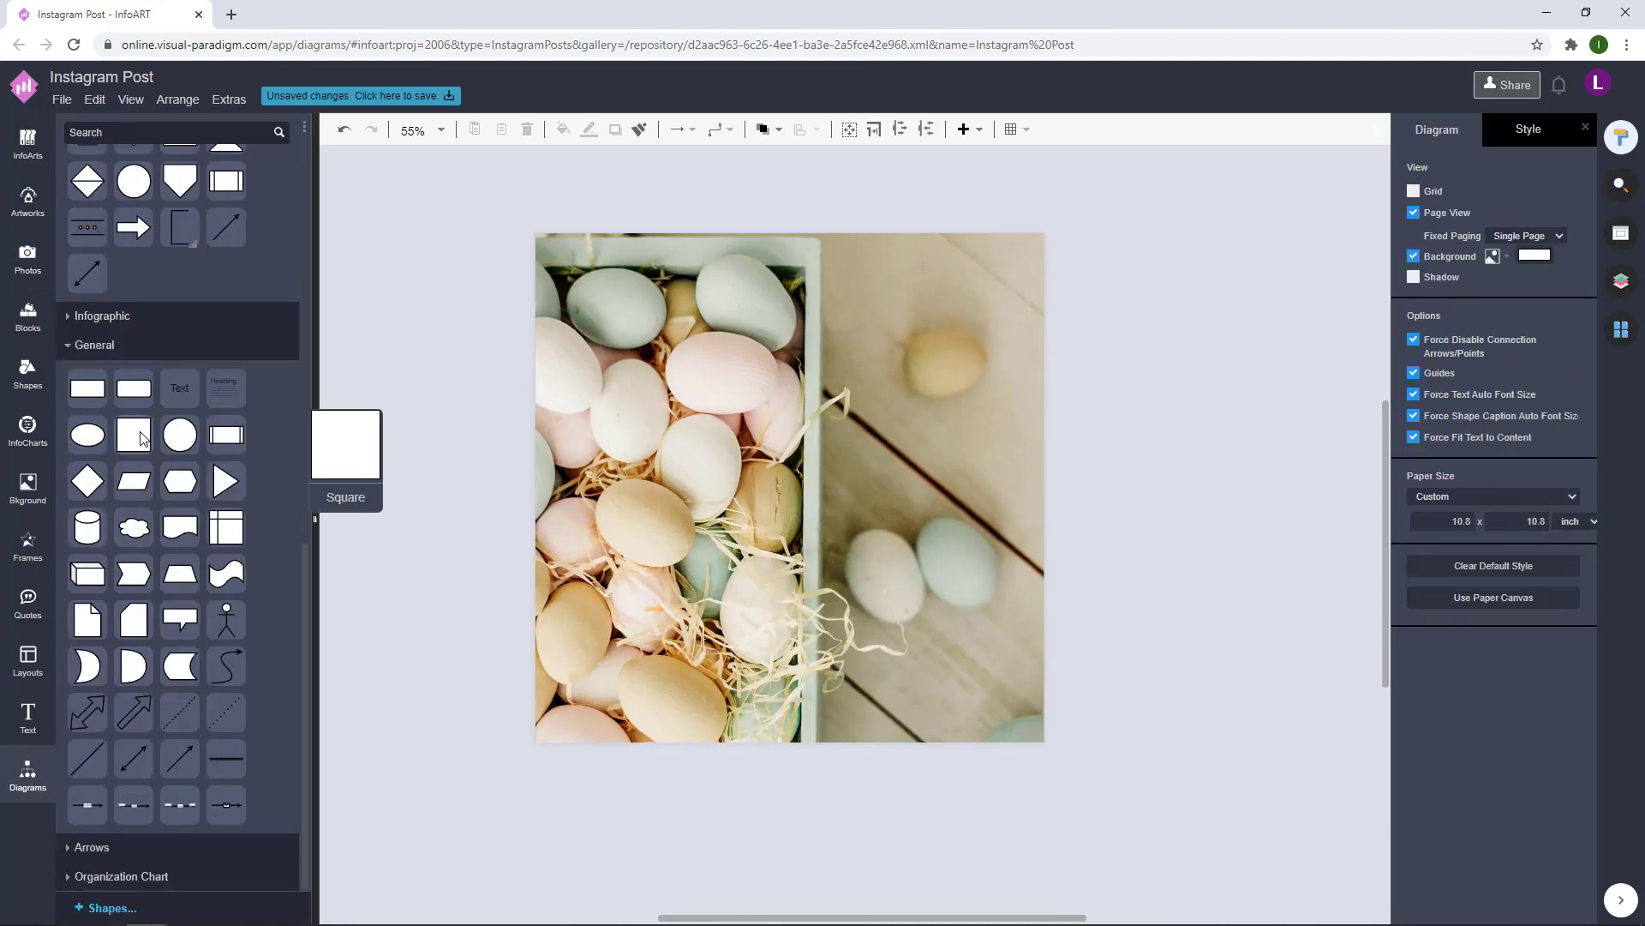
{"action": "left_click_drag", "start_coordinate": [133, 435], "coordinate": [900, 540]}
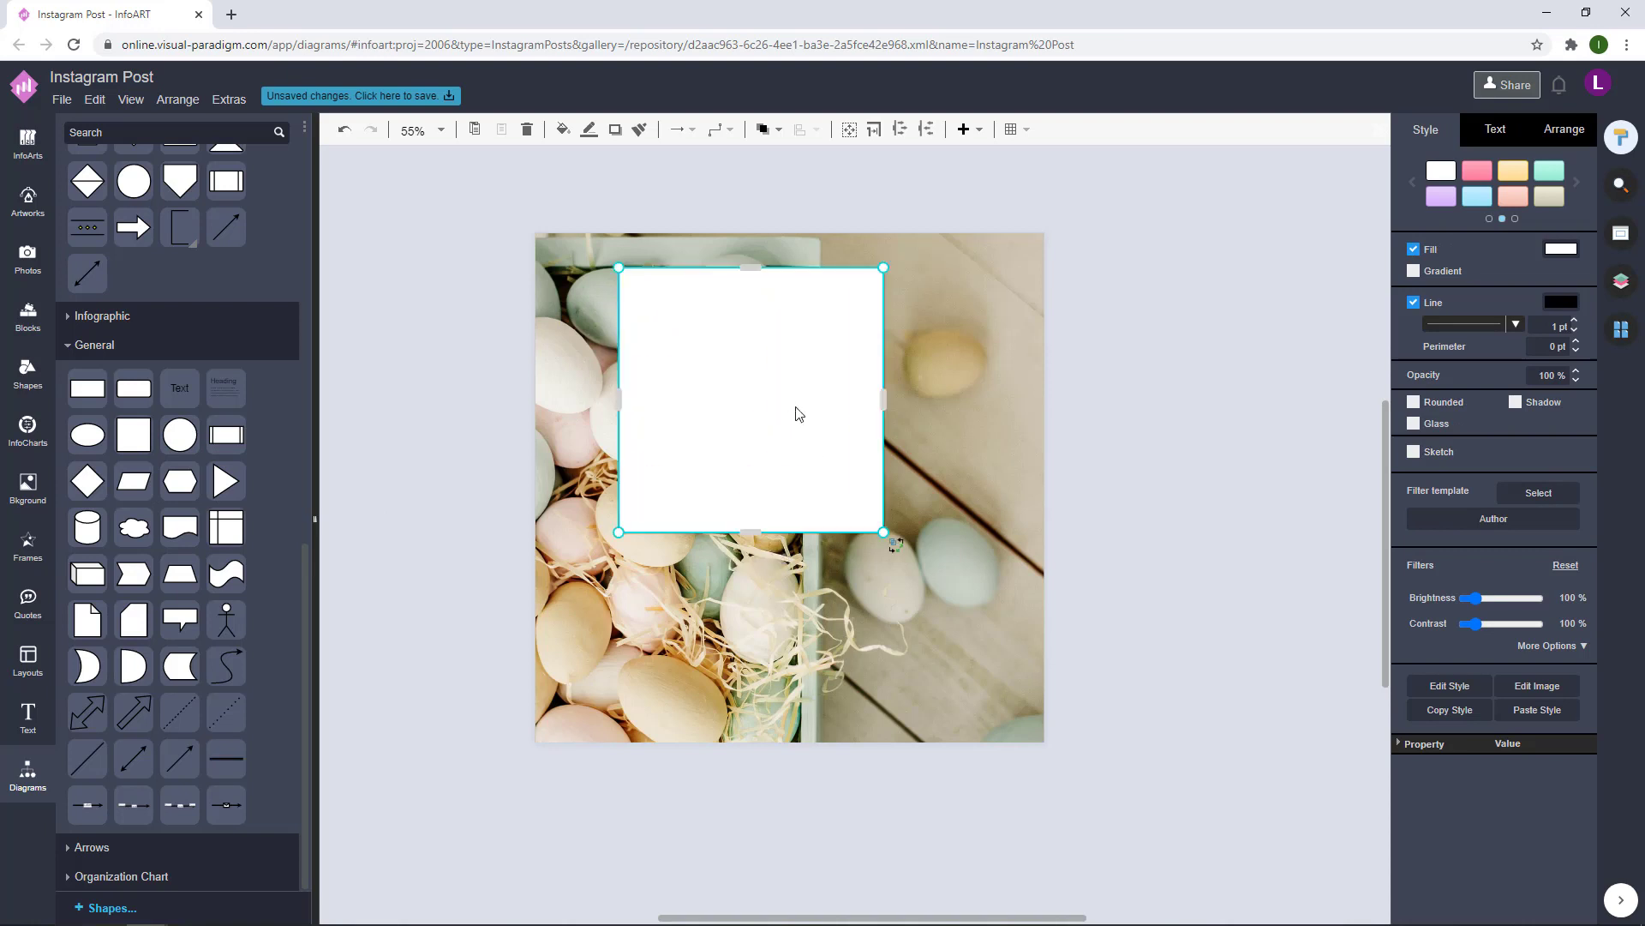
Enlarge the white square, align it with the photo's upper edge near the centre, and remove its outline.
{"action": "mouse_move", "coordinate": [797, 412]}
{"action": "left_mouse_down"}
{"action": "mouse_move", "coordinate": [827, 389]}
{"action": "mouse_move", "coordinate": [815, 403]}
{"action": "left_mouse_up"}
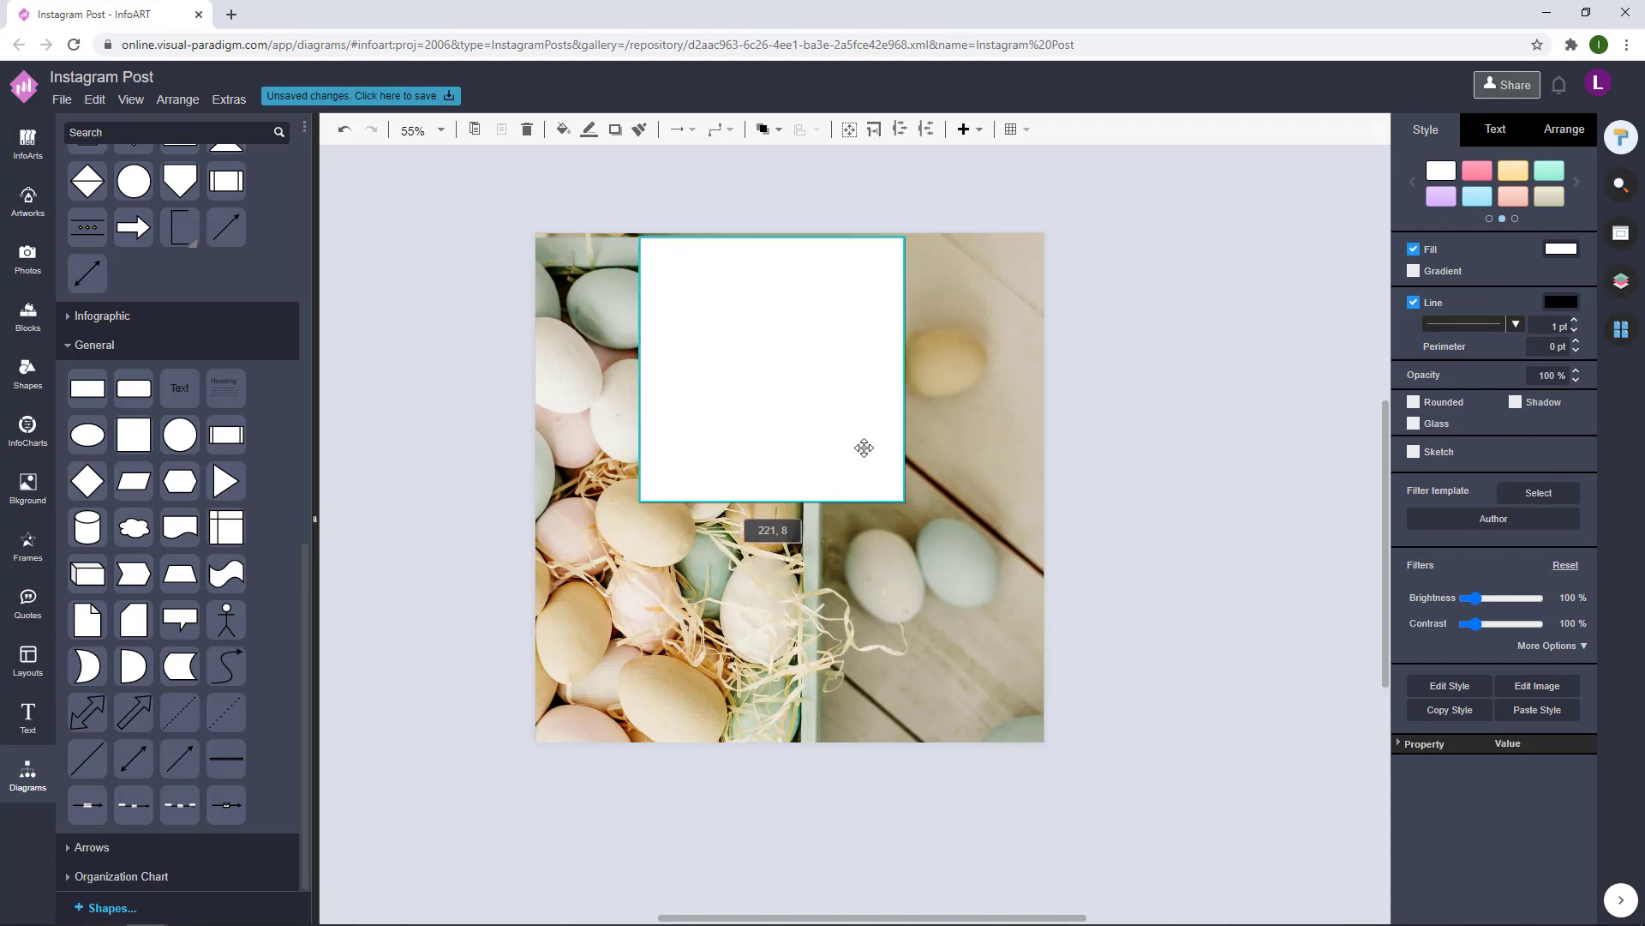
{"action": "left_click_drag", "start_coordinate": [904, 497], "coordinate": [881, 471]}
{"action": "left_click_drag", "start_coordinate": [962, 566], "coordinate": [926, 530]}
{"action": "left_click_drag", "start_coordinate": [824, 461], "coordinate": [837, 466]}
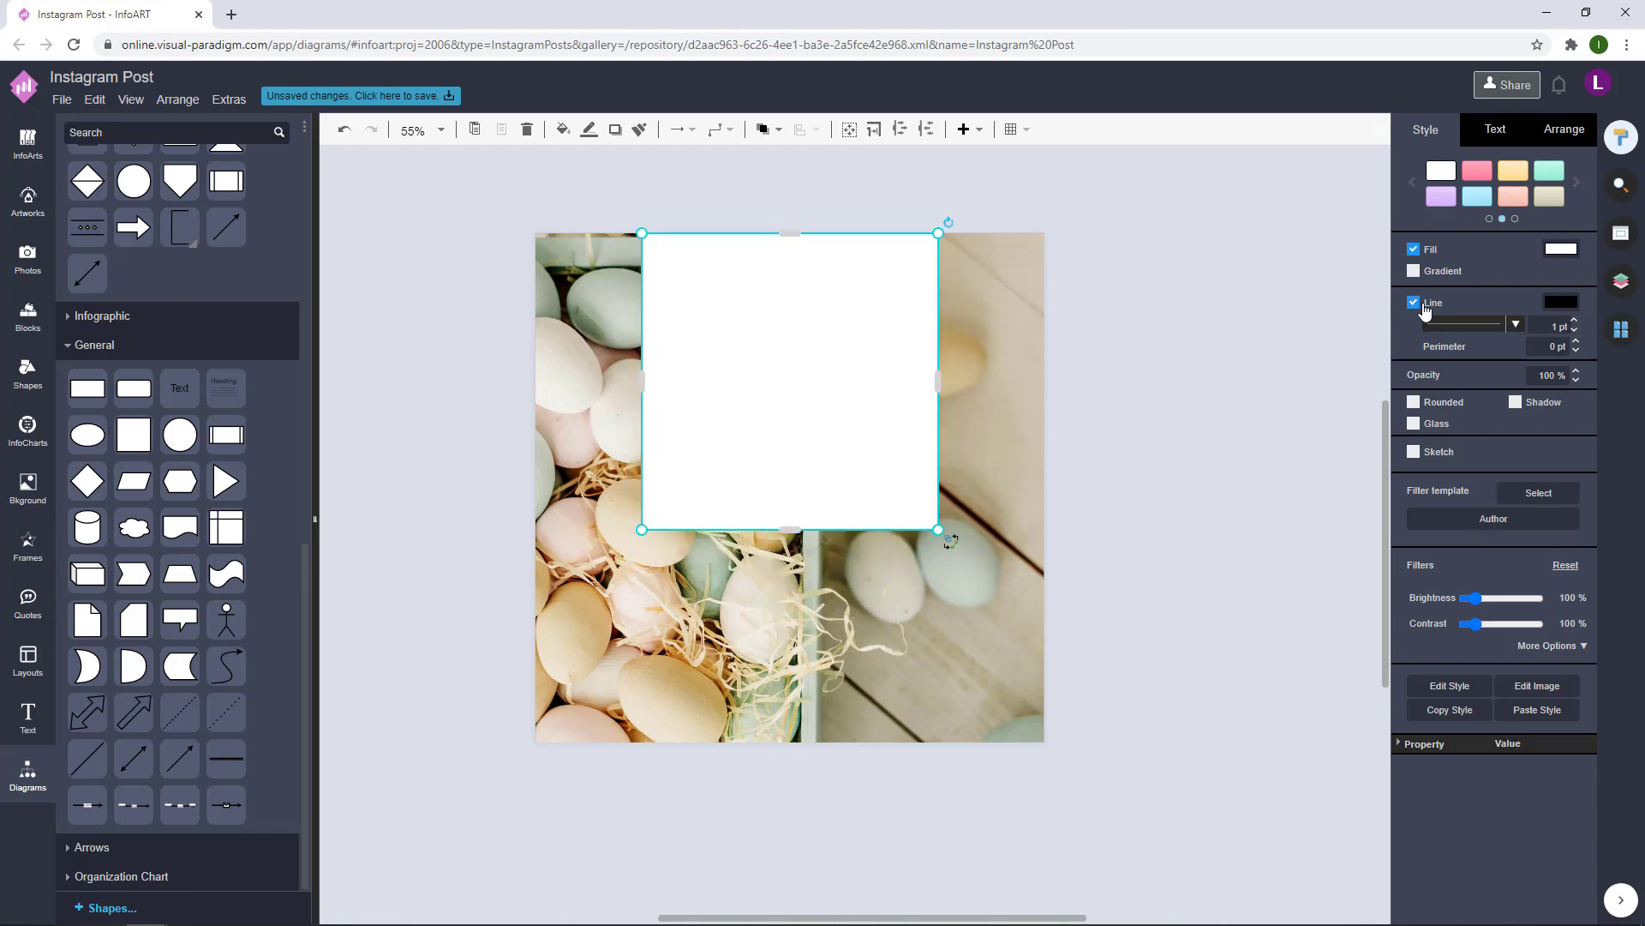
{"action": "left_click", "coordinate": [1232, 344]}
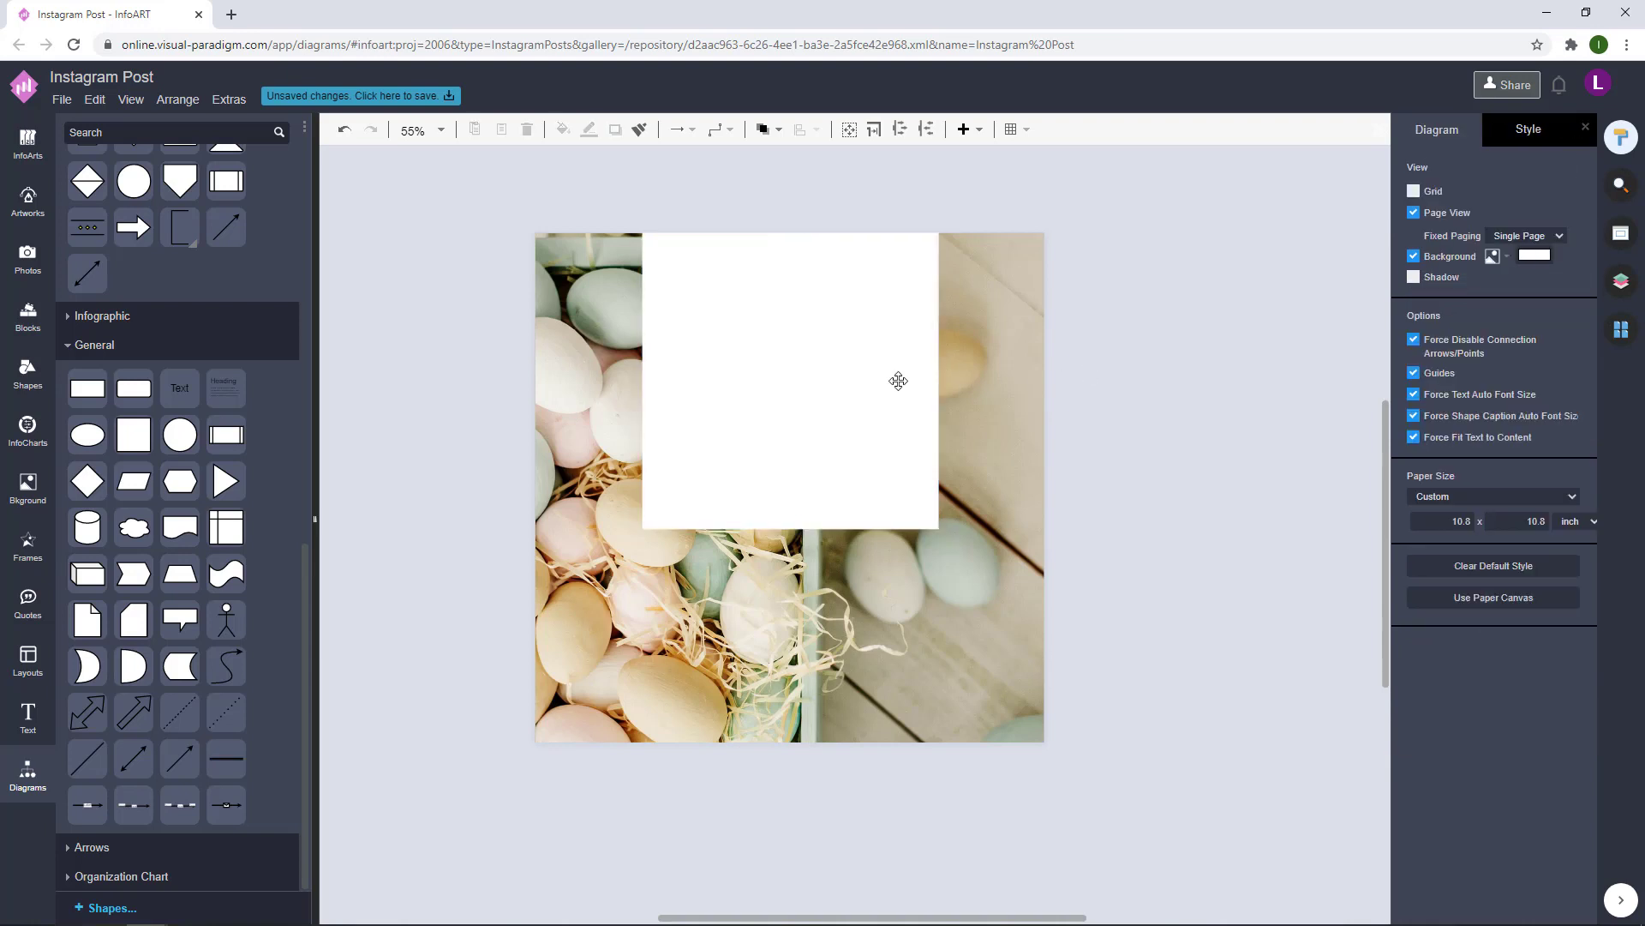
Duplicate the white square, turning off the copy's fill and turning on its line.
{"action": "left_click", "coordinate": [846, 367]}
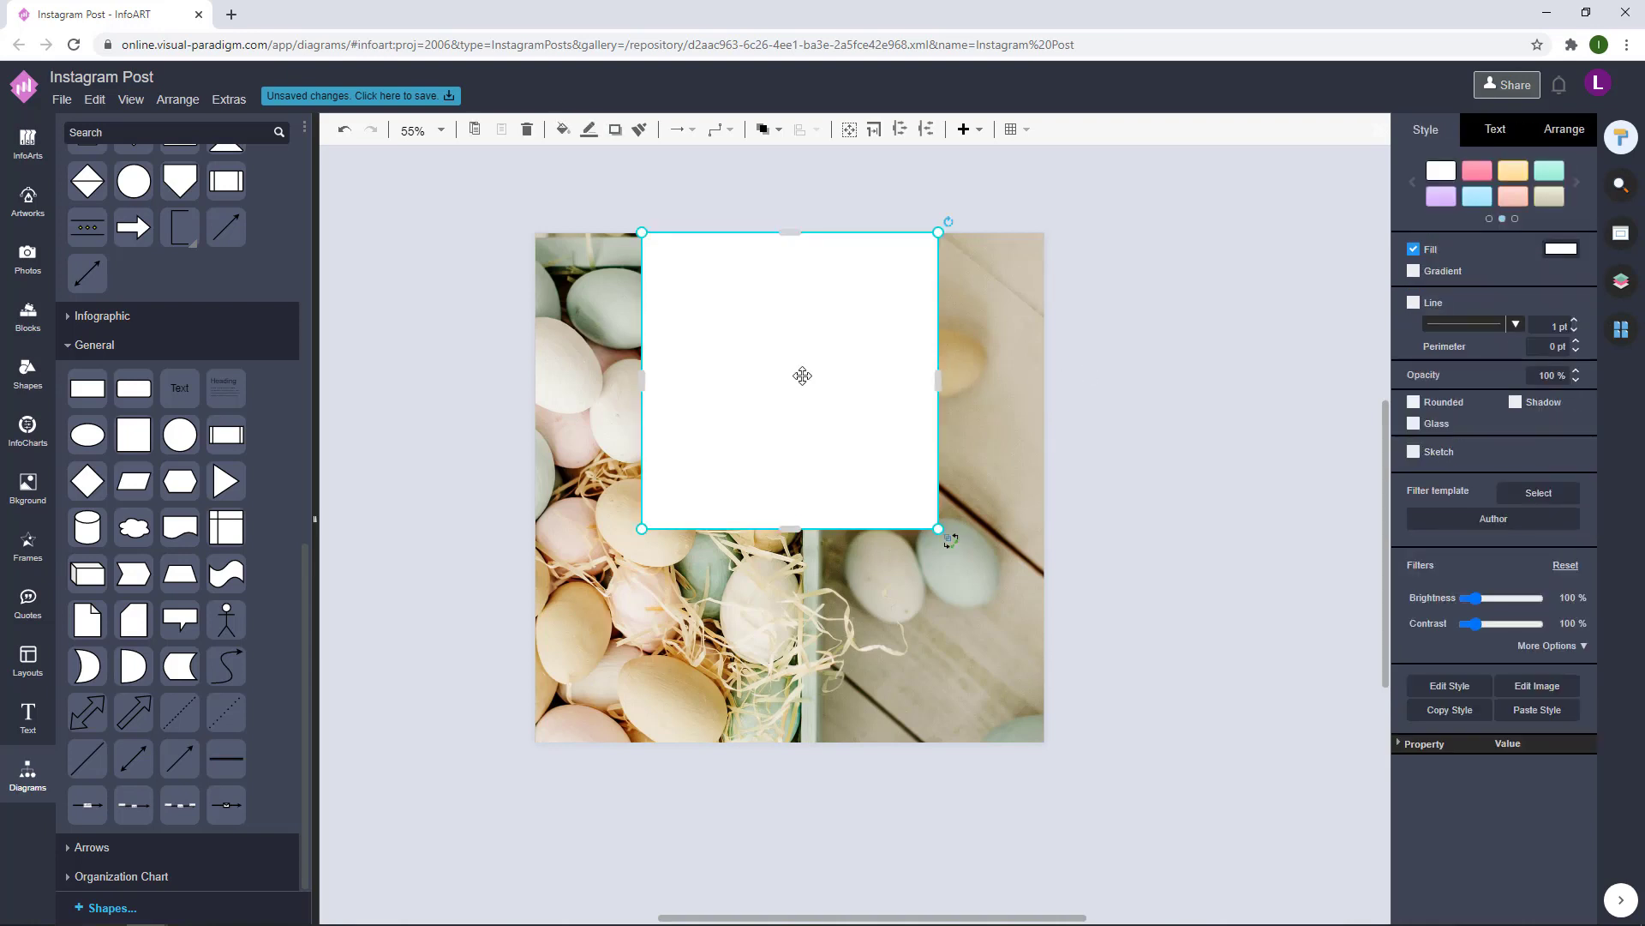
{"action": "left_click_drag", "start_coordinate": [802, 376], "coordinate": [1005, 424], "text": "ctrl"}
{"action": "left_click", "coordinate": [1414, 249]}
{"action": "left_click", "coordinate": [1413, 280]}
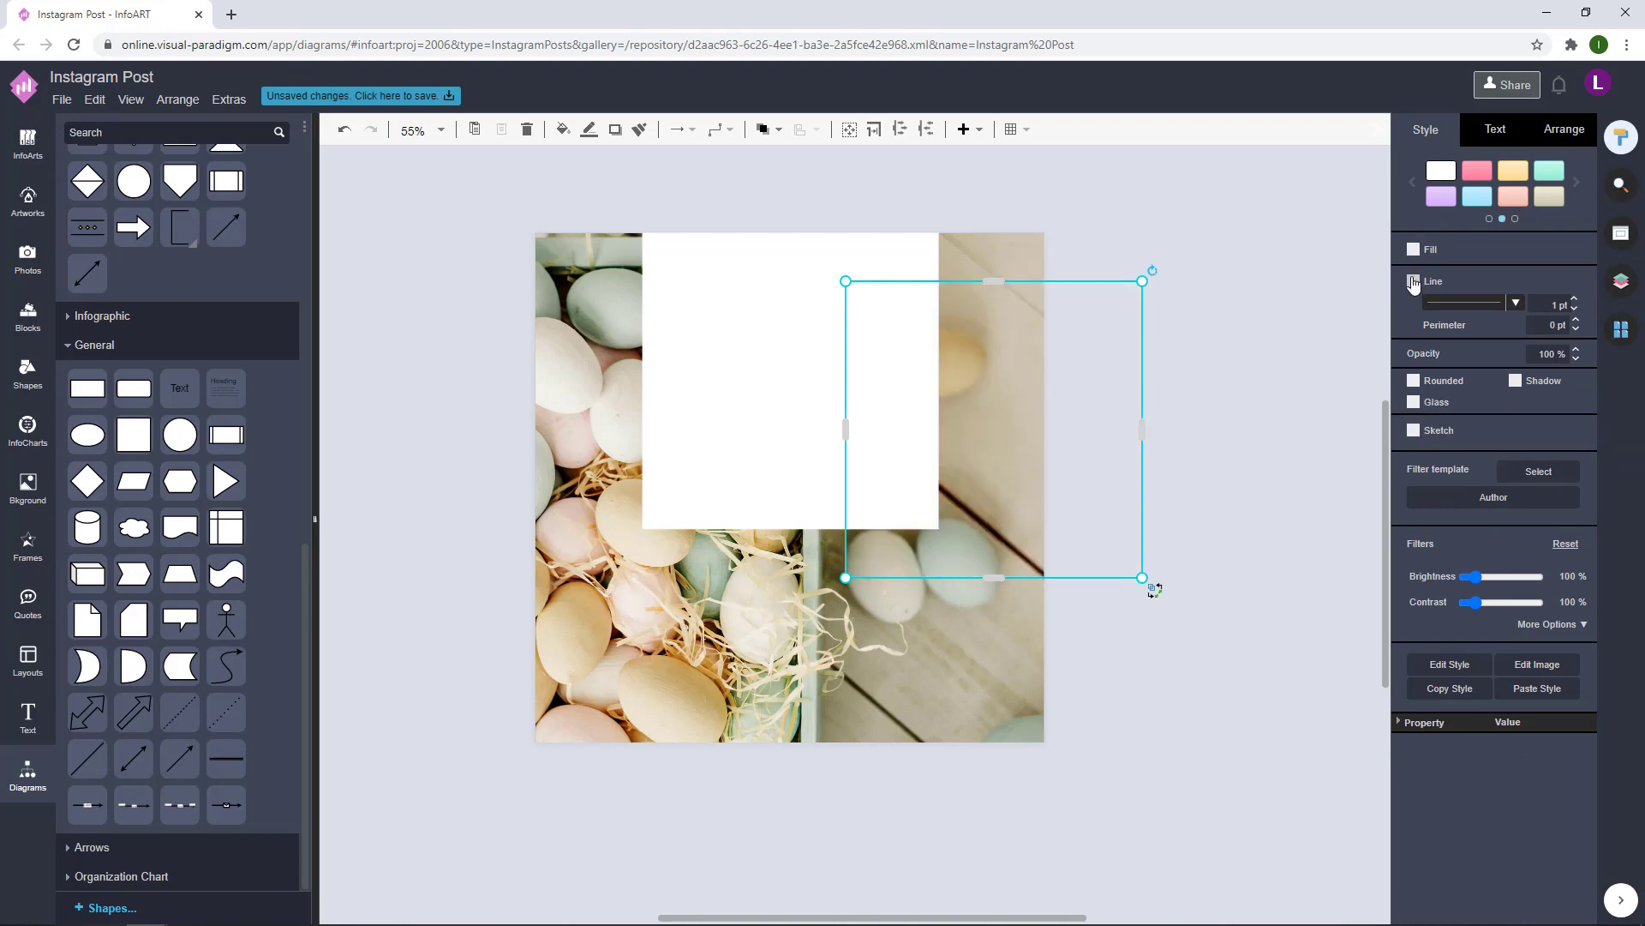
Set the copied square's line to brown 7A6B50 with a thickness of 7 pt.
{"action": "left_click", "coordinate": [1561, 280]}
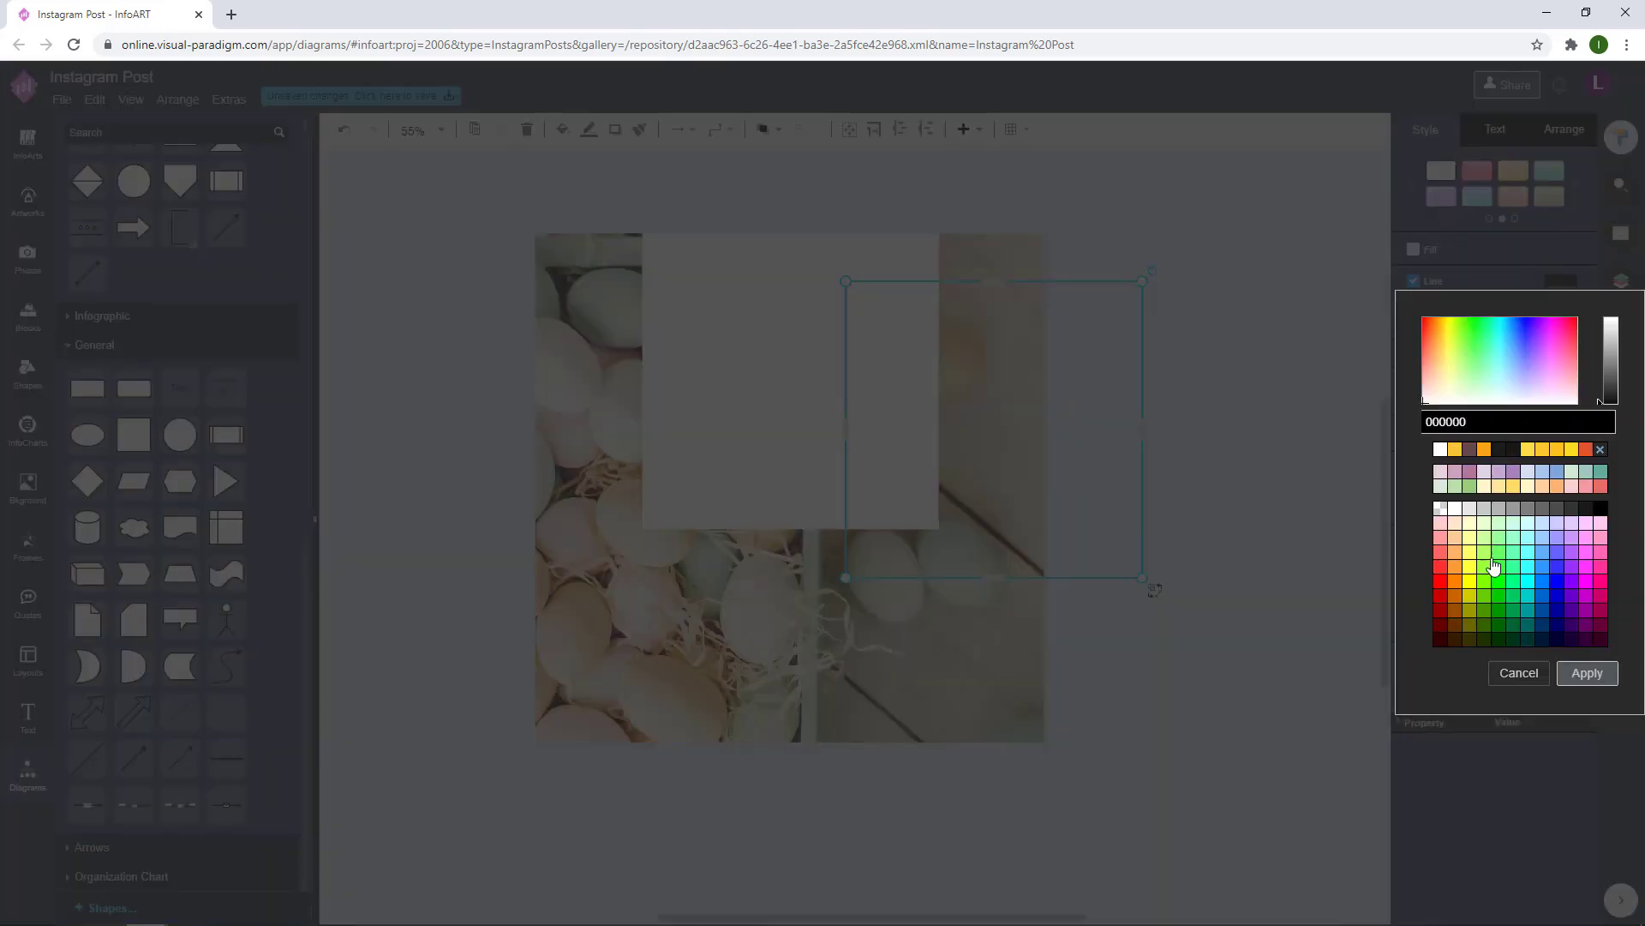
{"action": "left_click_drag", "start_coordinate": [1426, 381], "coordinate": [1439, 372]}
{"action": "left_click", "coordinate": [1607, 361]}
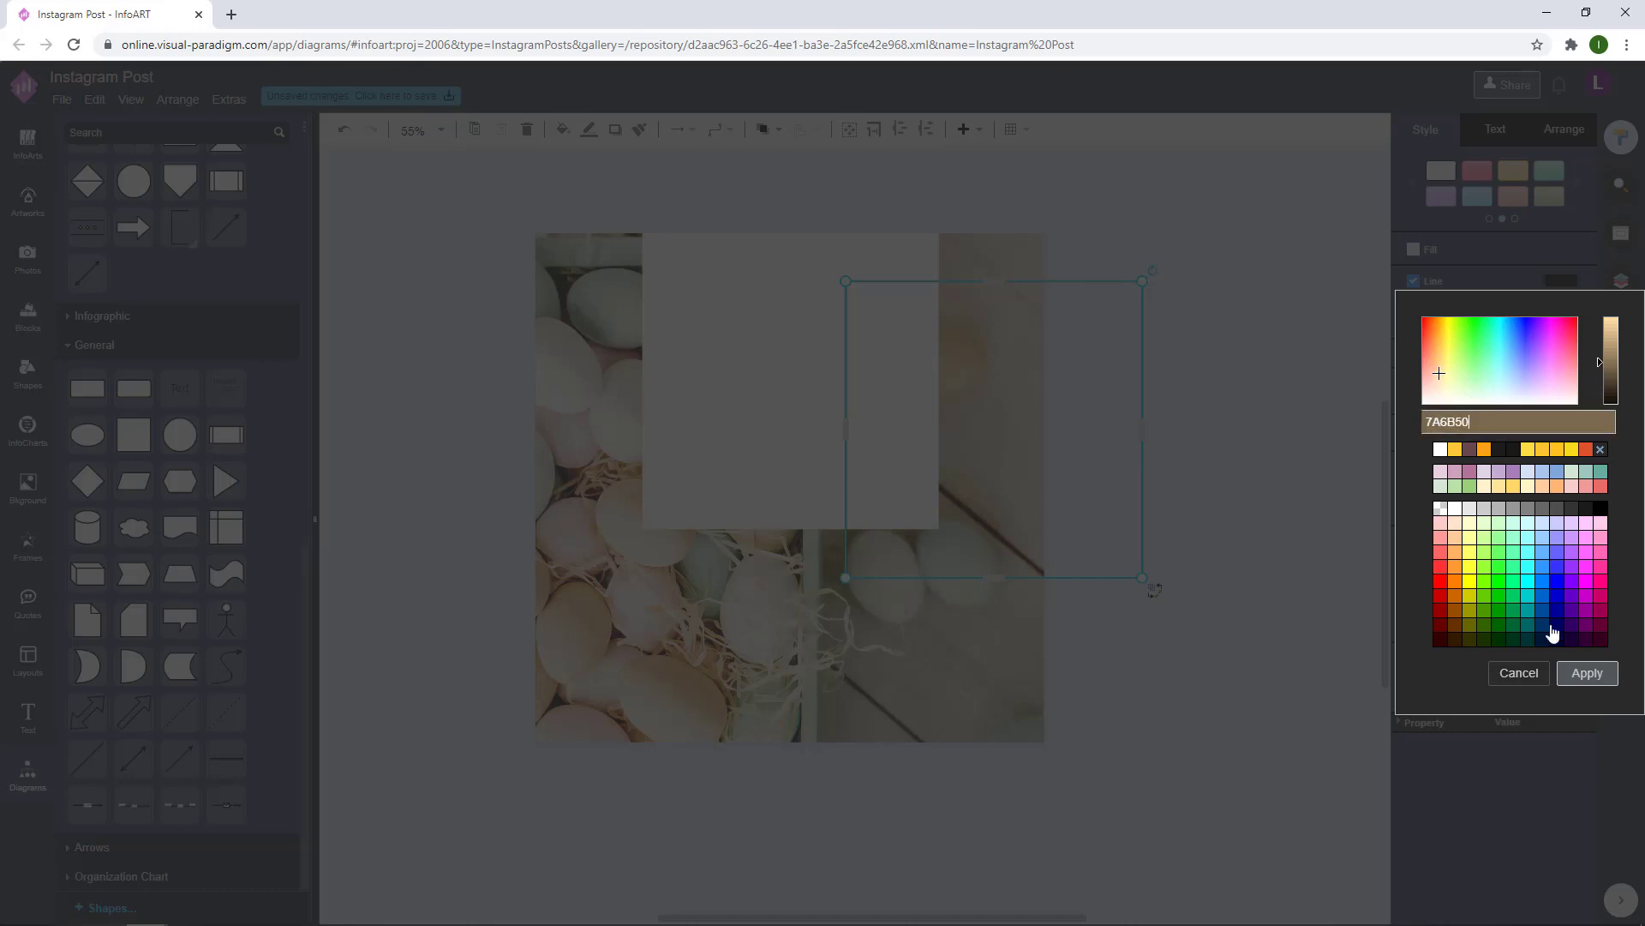
{"action": "left_click", "coordinate": [1587, 673]}
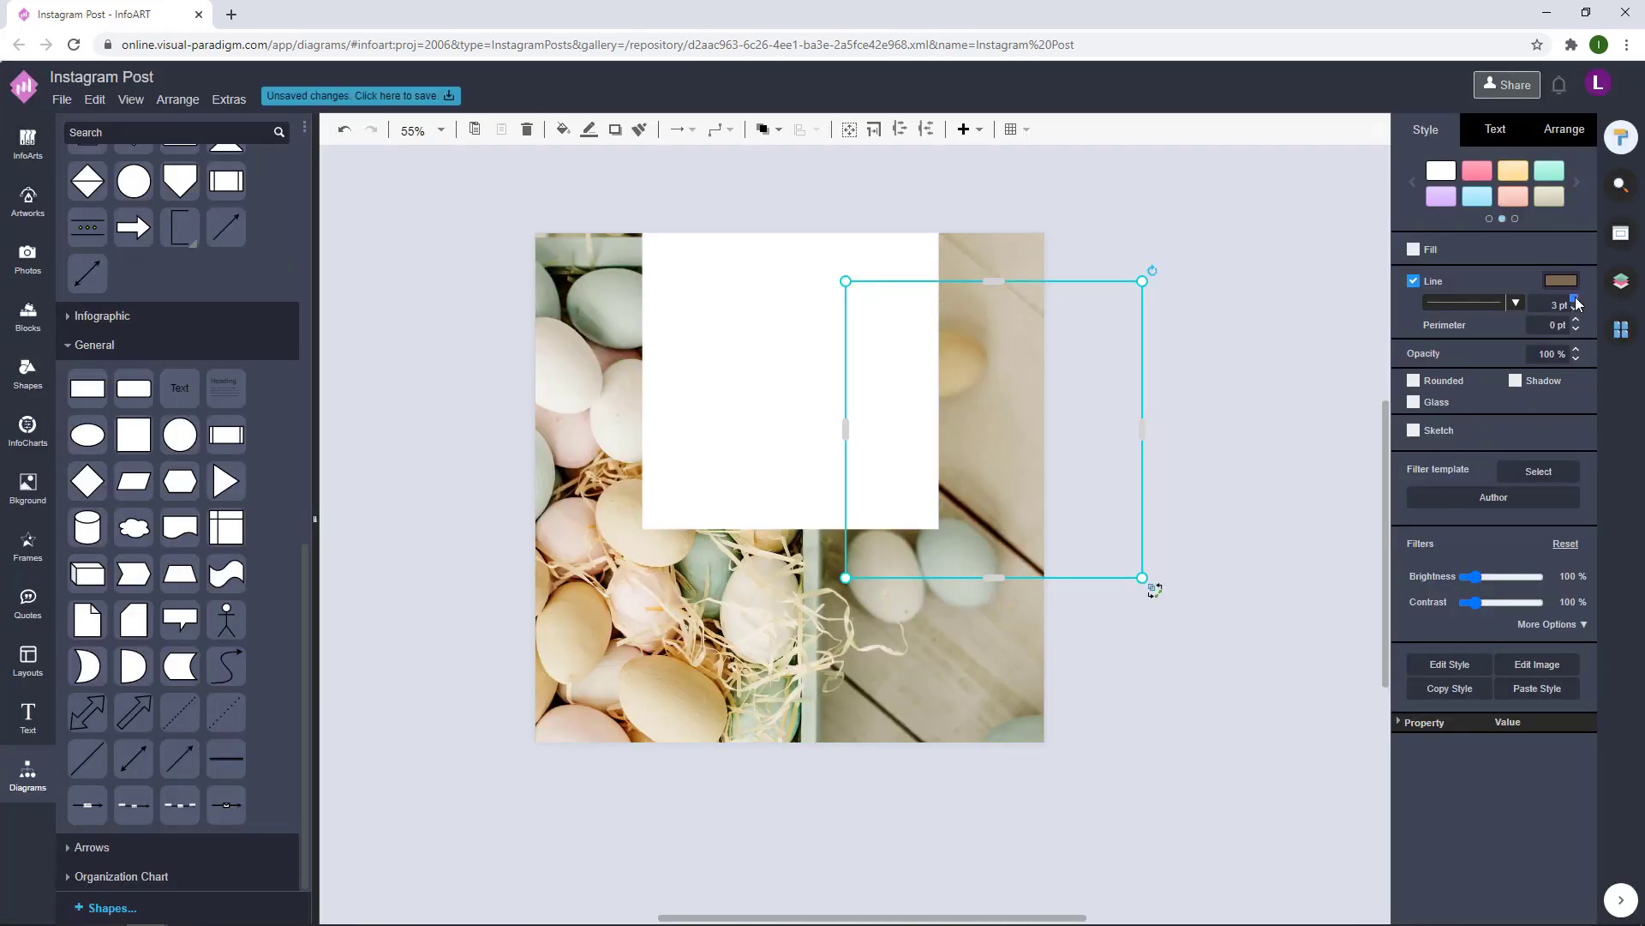
{"action": "left_click", "coordinate": [1575, 300]}
{"action": "left_click", "coordinate": [1575, 299]}
{"action": "left_click", "coordinate": [1575, 300]}
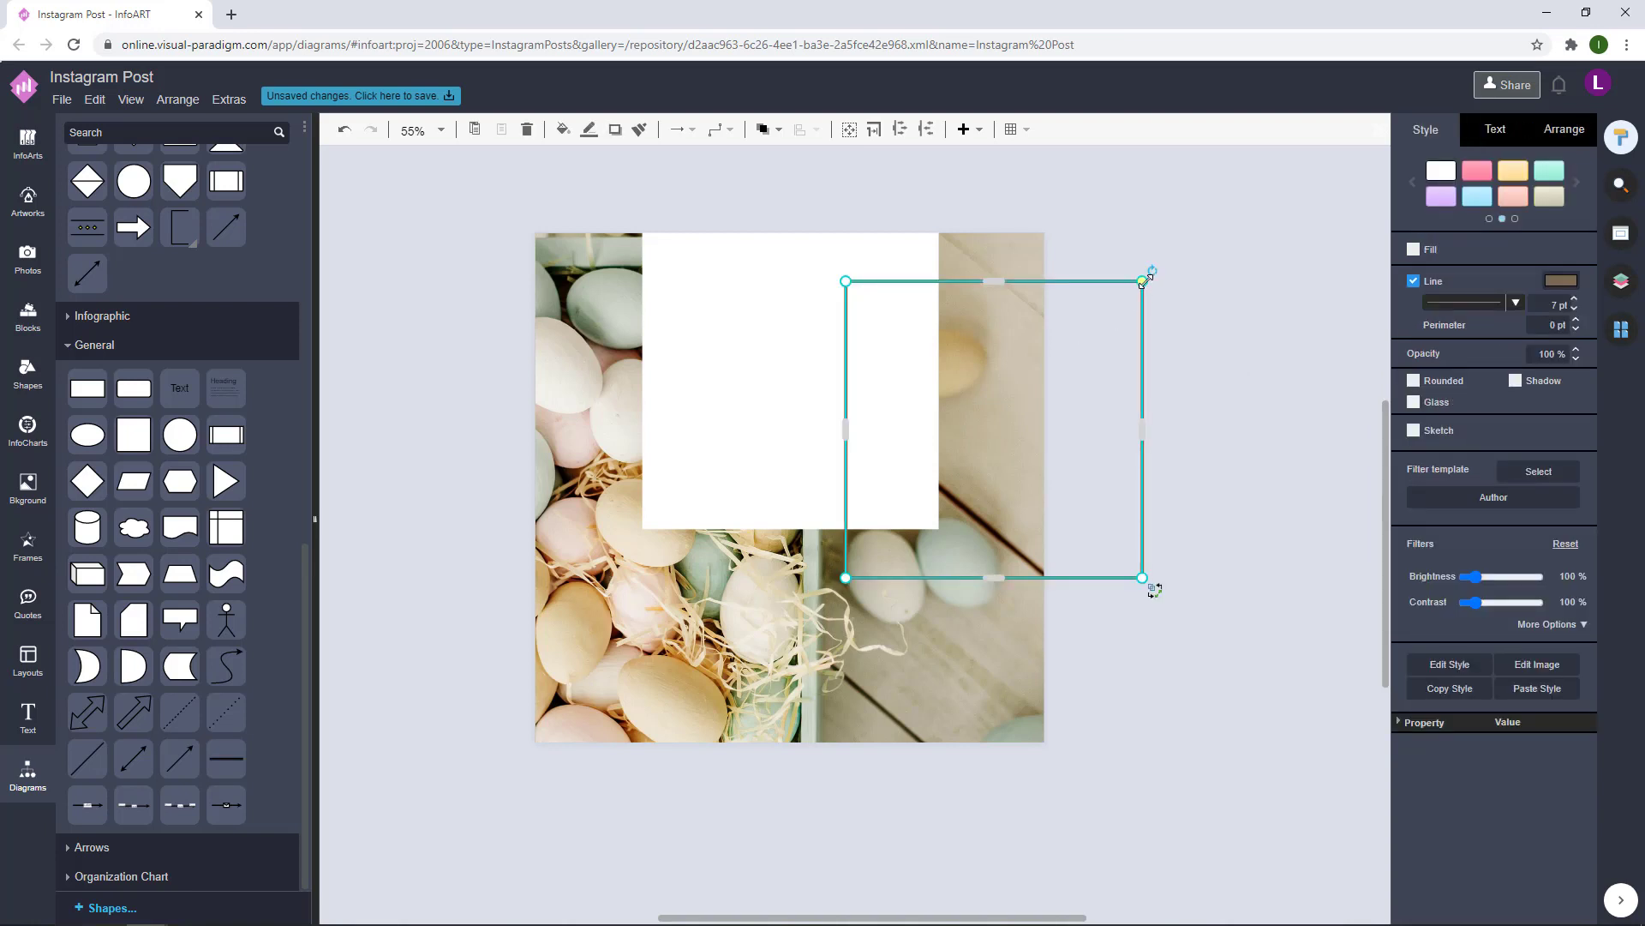
Shrink the brown outlined square and place it inside the white square as an inner frame.
{"action": "left_click_drag", "start_coordinate": [1143, 281], "coordinate": [1114, 309]}
{"action": "left_click_drag", "start_coordinate": [1072, 384], "coordinate": [877, 319]}
{"action": "left_click_drag", "start_coordinate": [923, 511], "coordinate": [937, 524]}
{"action": "left_click_drag", "start_coordinate": [860, 458], "coordinate": [860, 455]}
{"action": "left_click", "coordinate": [1113, 358]}
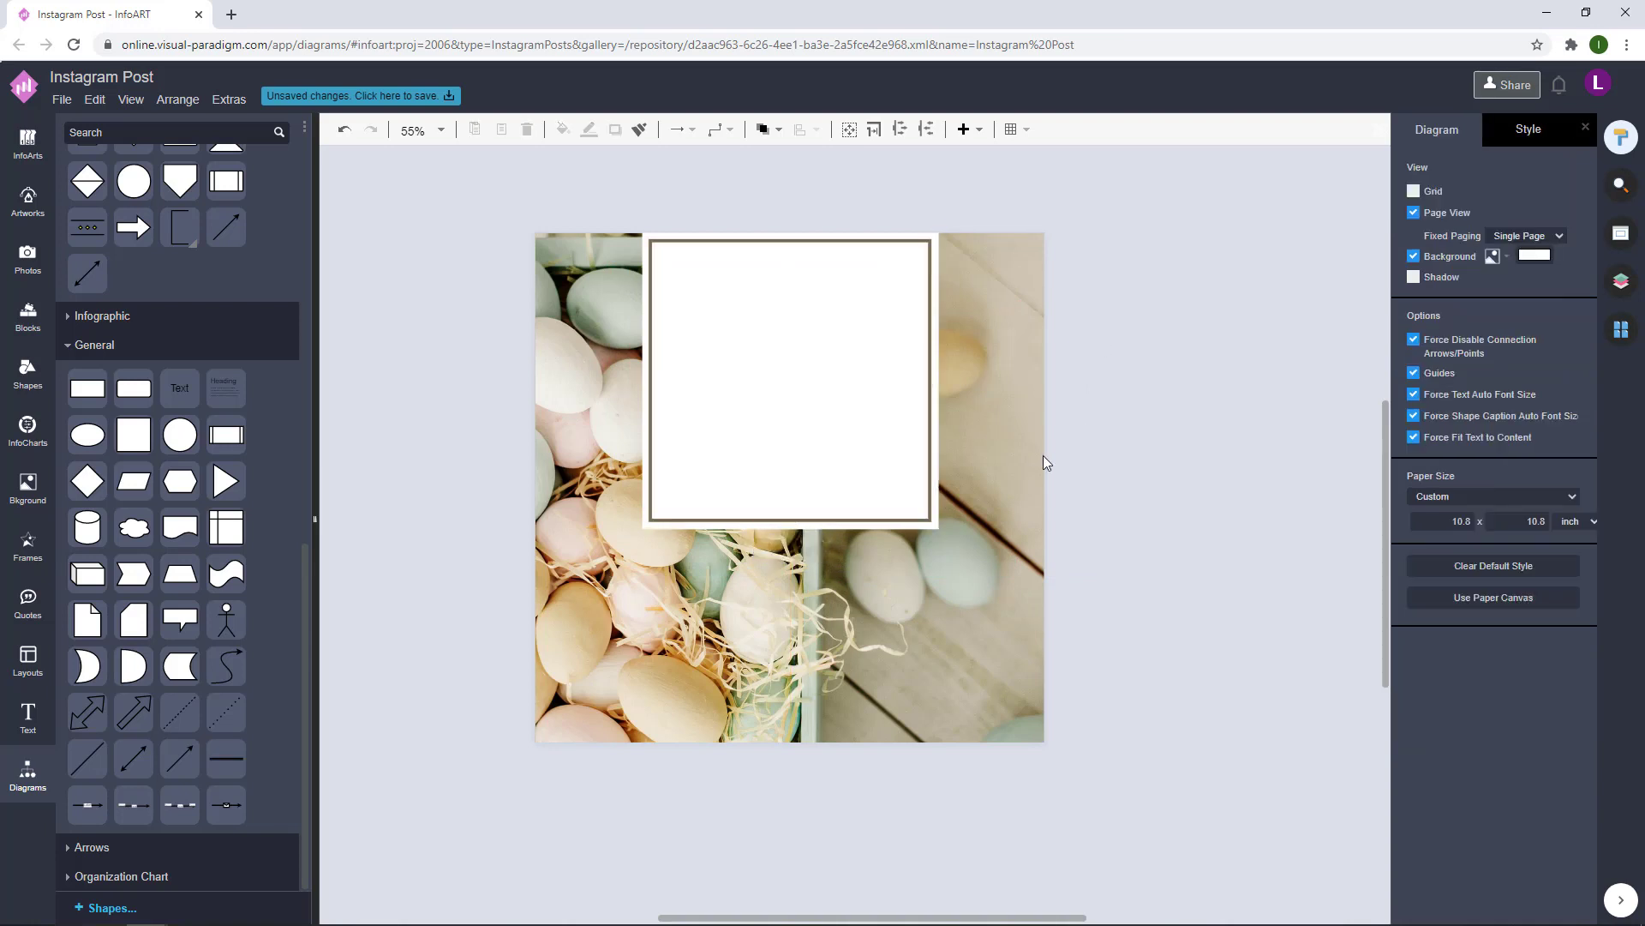
Shrink the brown frame slightly more and recentre it for an even margin inside the white square.
{"action": "left_click", "coordinate": [907, 272]}
{"action": "left_click_drag", "start_coordinate": [934, 240], "coordinate": [924, 247]}
{"action": "left_click_drag", "start_coordinate": [845, 322], "coordinate": [851, 315]}
{"action": "left_click", "coordinate": [1145, 426]}
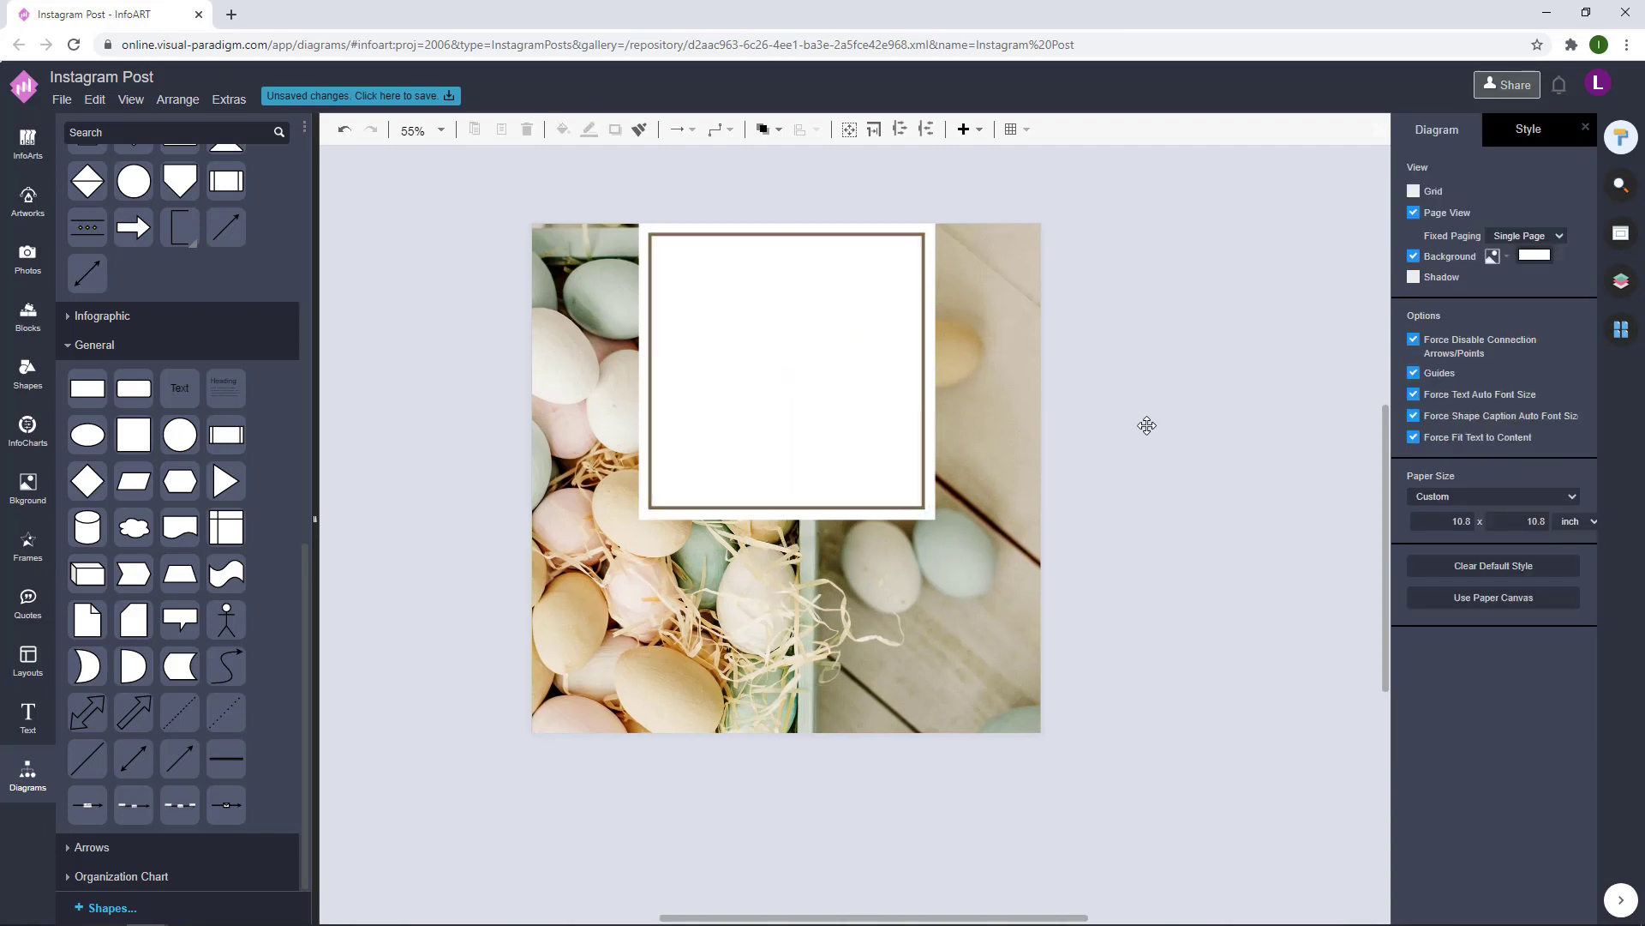
{"action": "left_click", "coordinate": [923, 497]}
{"action": "left_click_drag", "start_coordinate": [923, 497], "coordinate": [870, 430]}
{"action": "left_click", "coordinate": [1206, 416]}
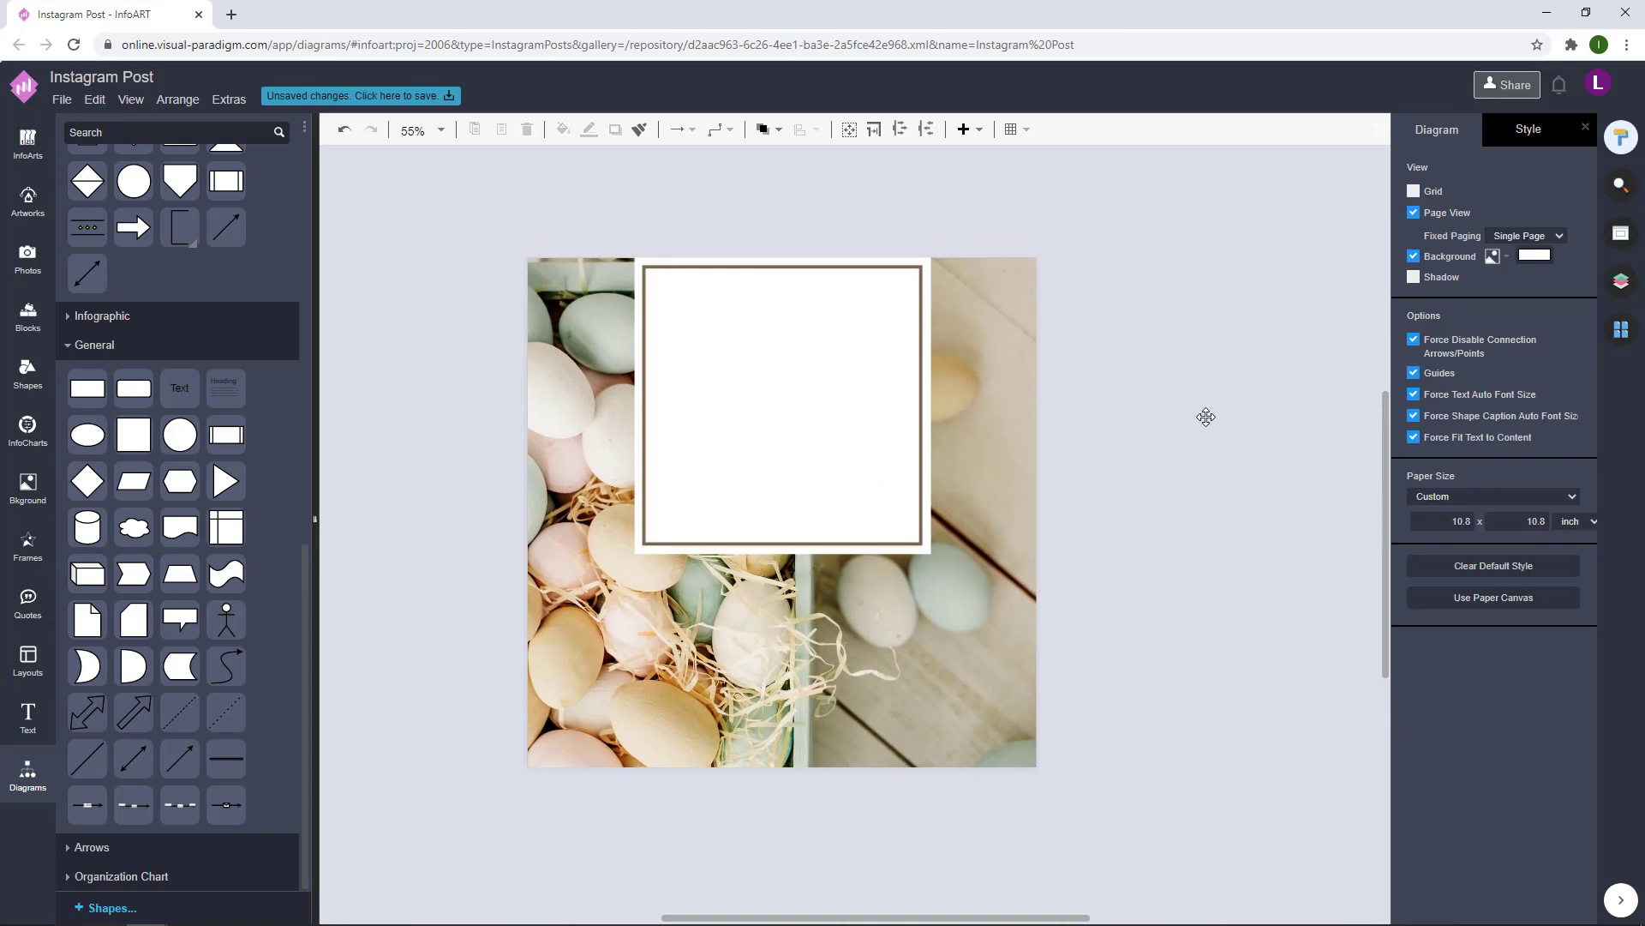
Add an enlarged text box above the photo reading "HAPPY EASTER".
{"action": "double_click", "coordinate": [655, 204]}
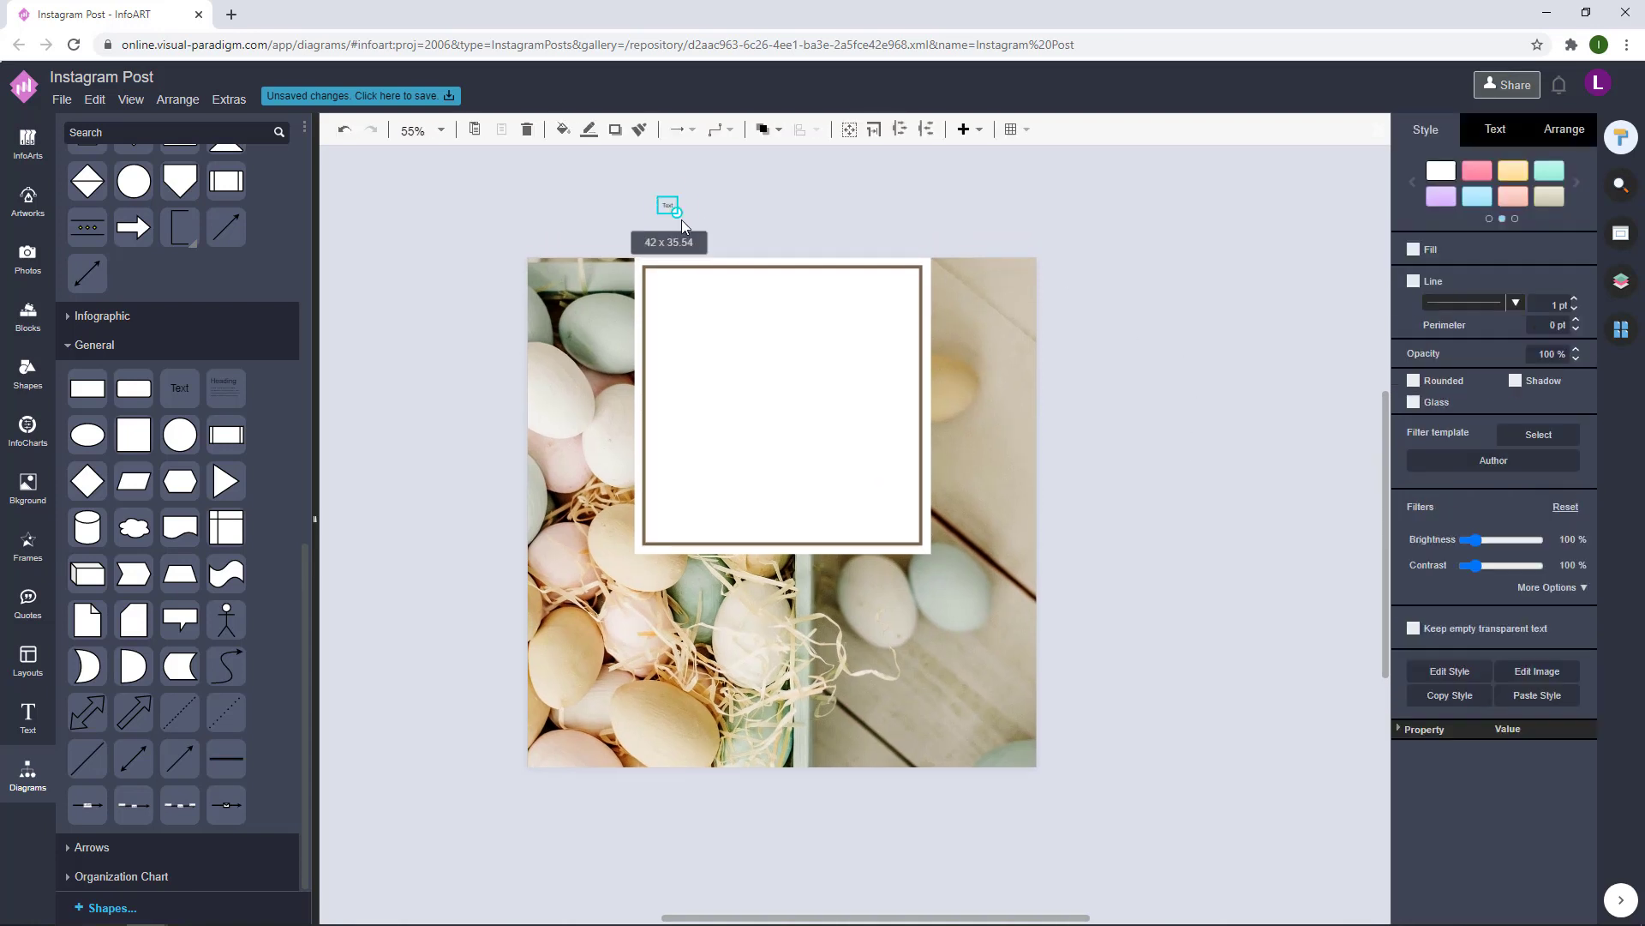
{"action": "left_click_drag", "start_coordinate": [715, 212], "coordinate": [875, 219]}
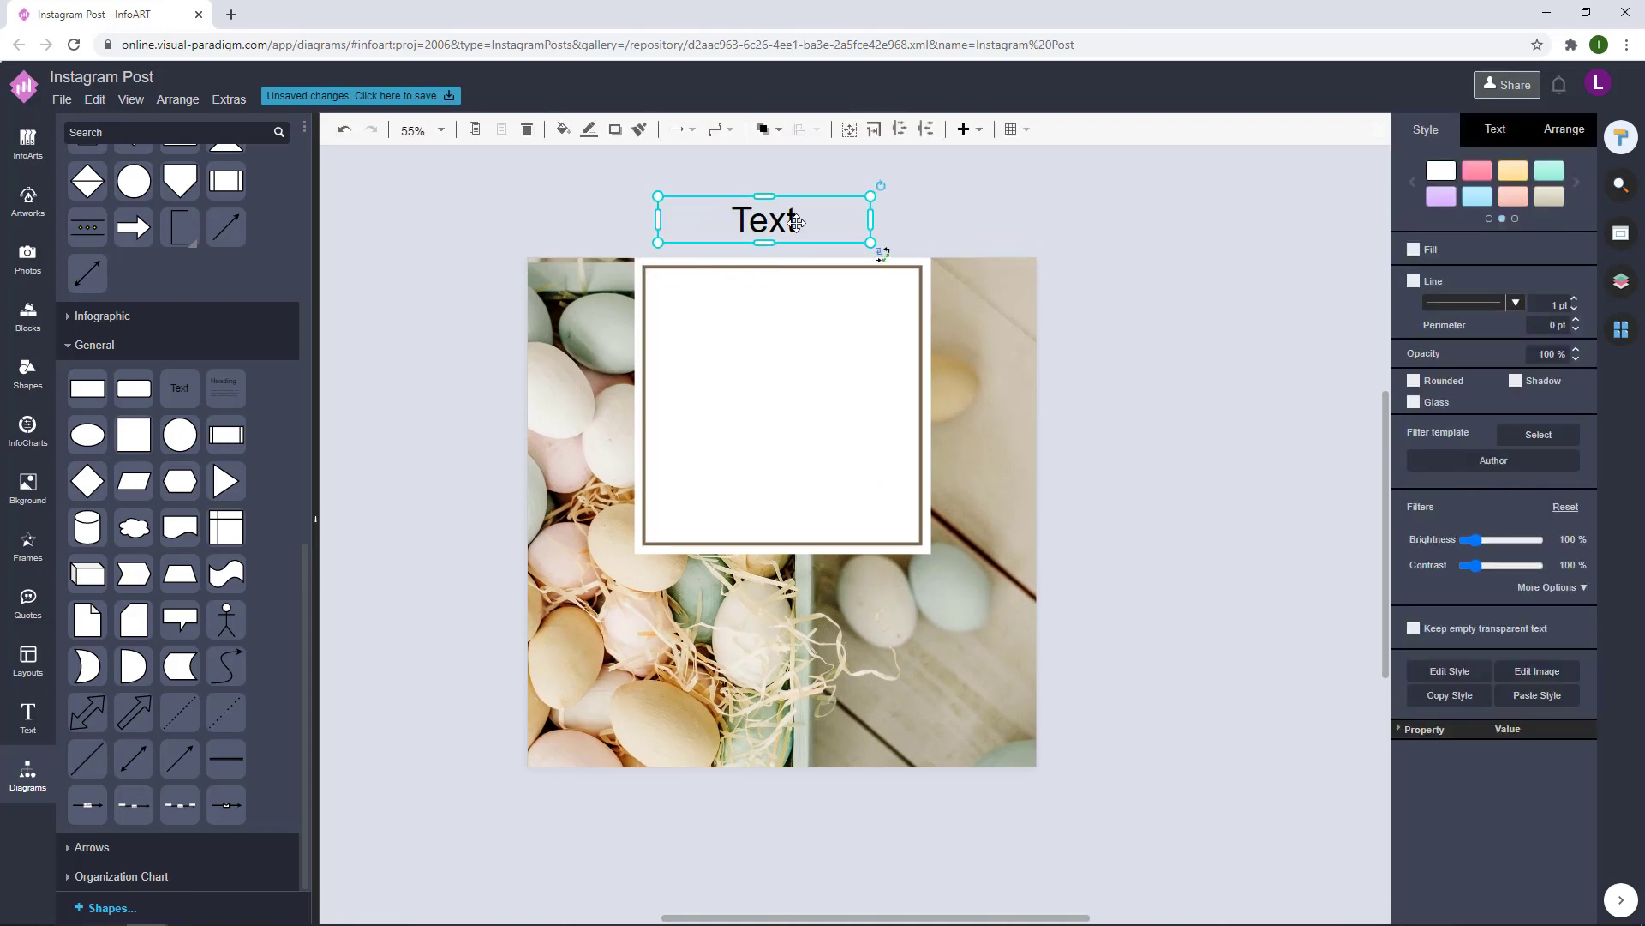
{"action": "double_click", "coordinate": [809, 222]}
{"action": "type", "text": "HAPPY EASTER"}
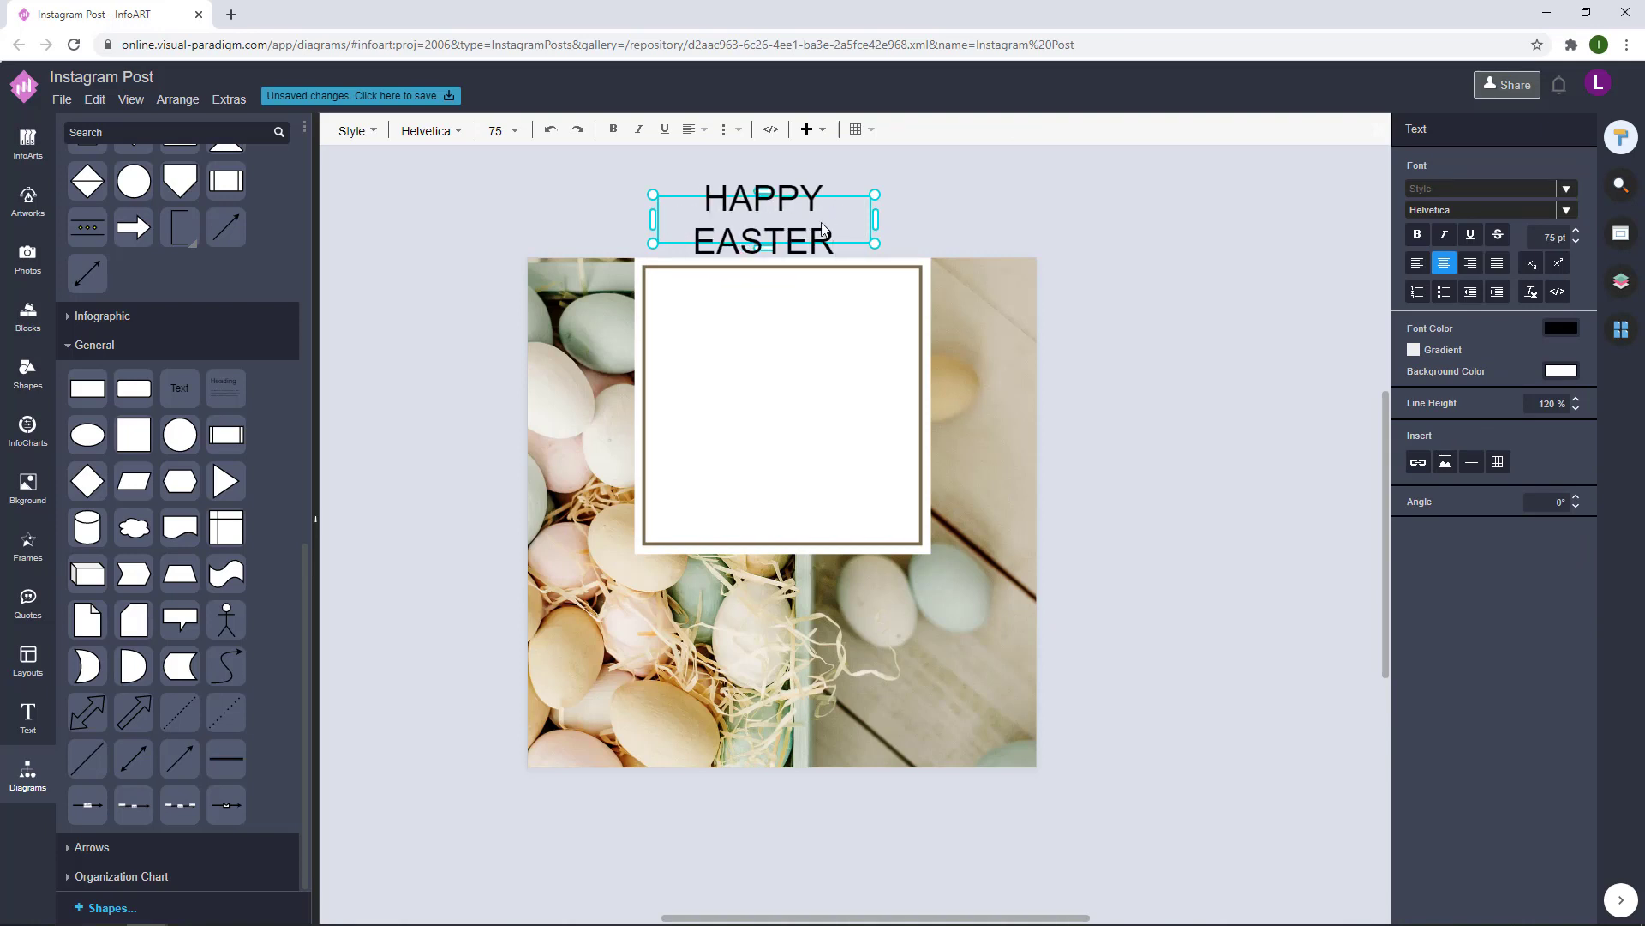
{"action": "left_click", "coordinate": [900, 208]}
{"action": "left_click", "coordinate": [782, 214]}
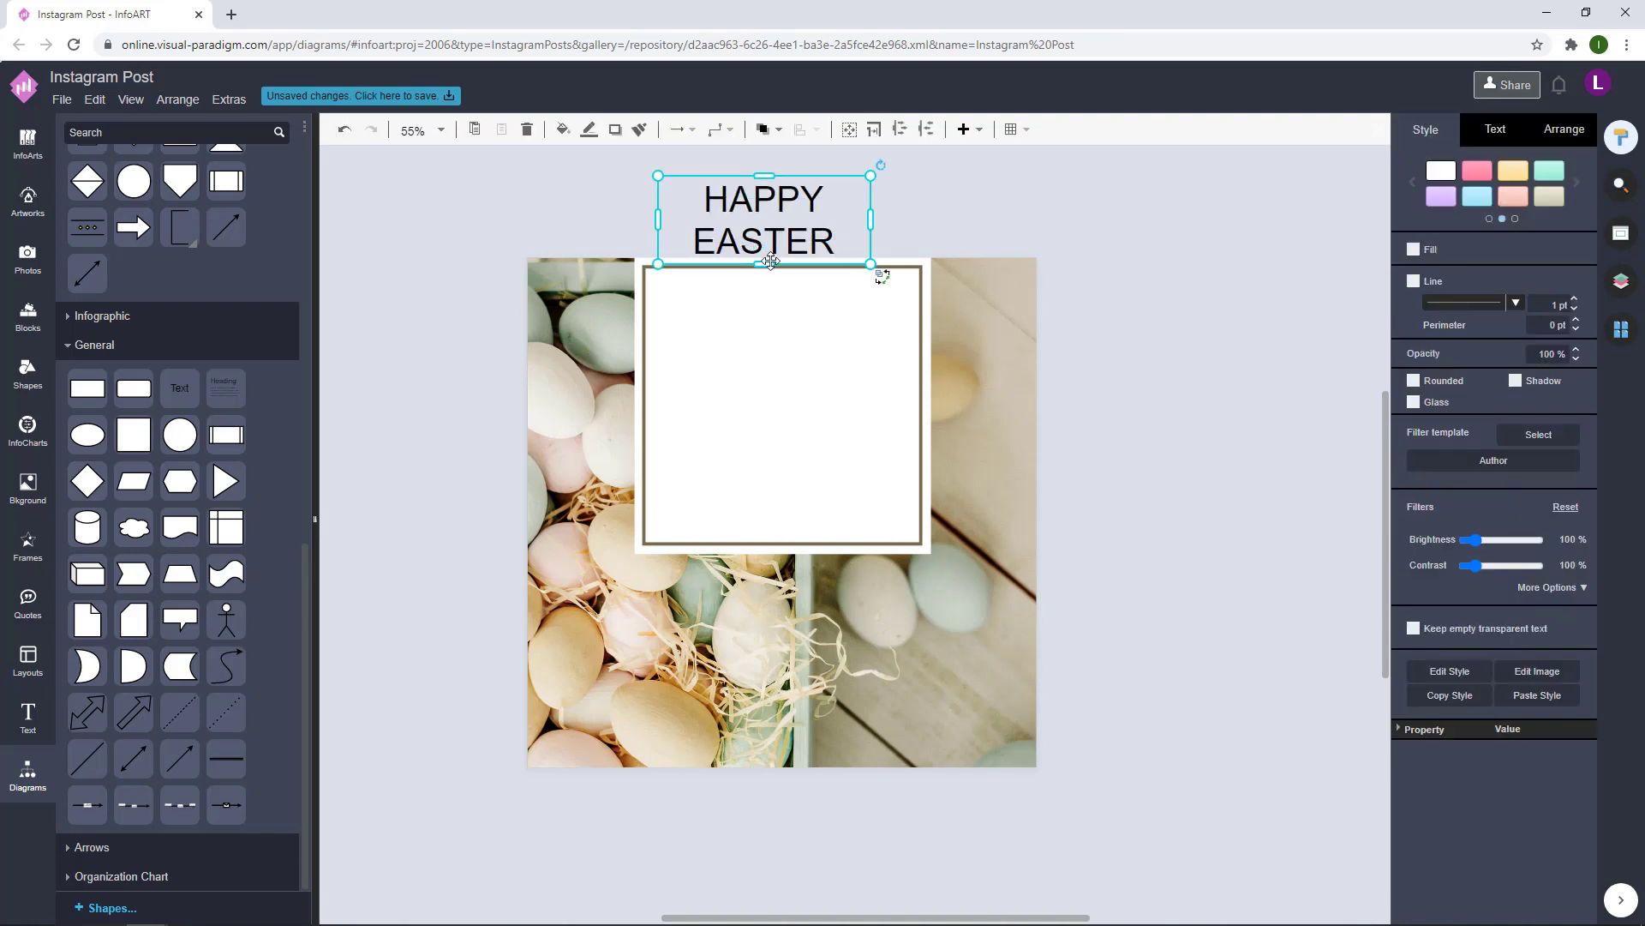
Fit the HAPPY EASTER text on one line at about 39 pt near the frame's upper edge, in the Arapey font.
{"action": "left_click_drag", "start_coordinate": [769, 260], "coordinate": [823, 290]}
{"action": "left_click", "coordinate": [1496, 128]}
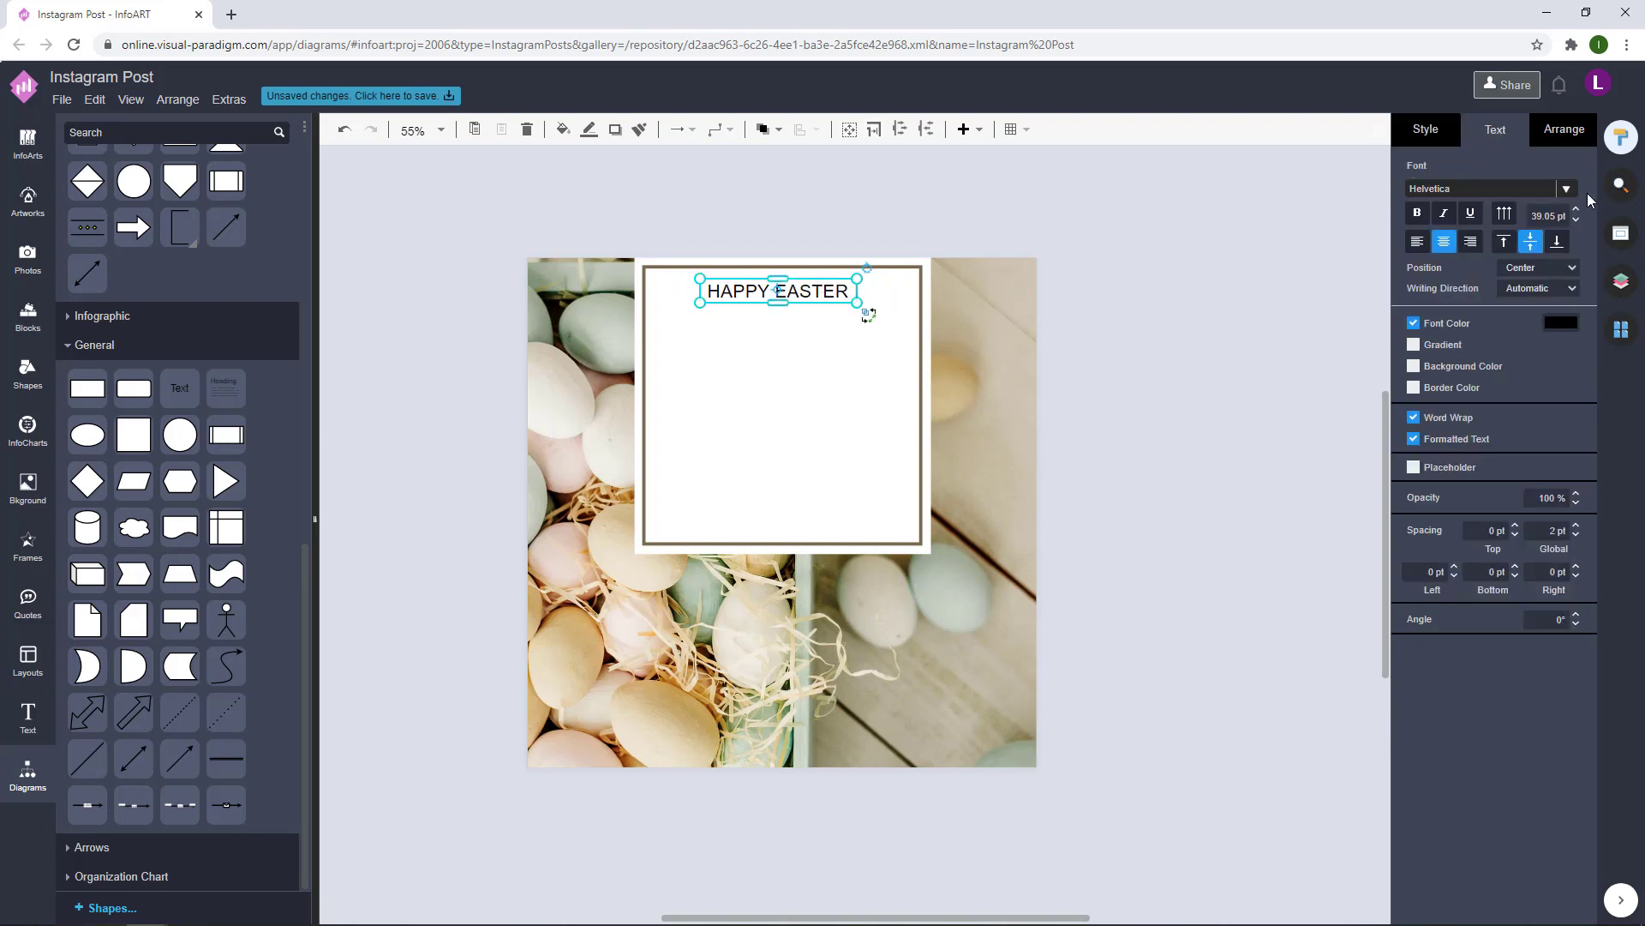
{"action": "left_click", "coordinate": [1500, 188]}
{"action": "left_click", "coordinate": [1415, 331]}
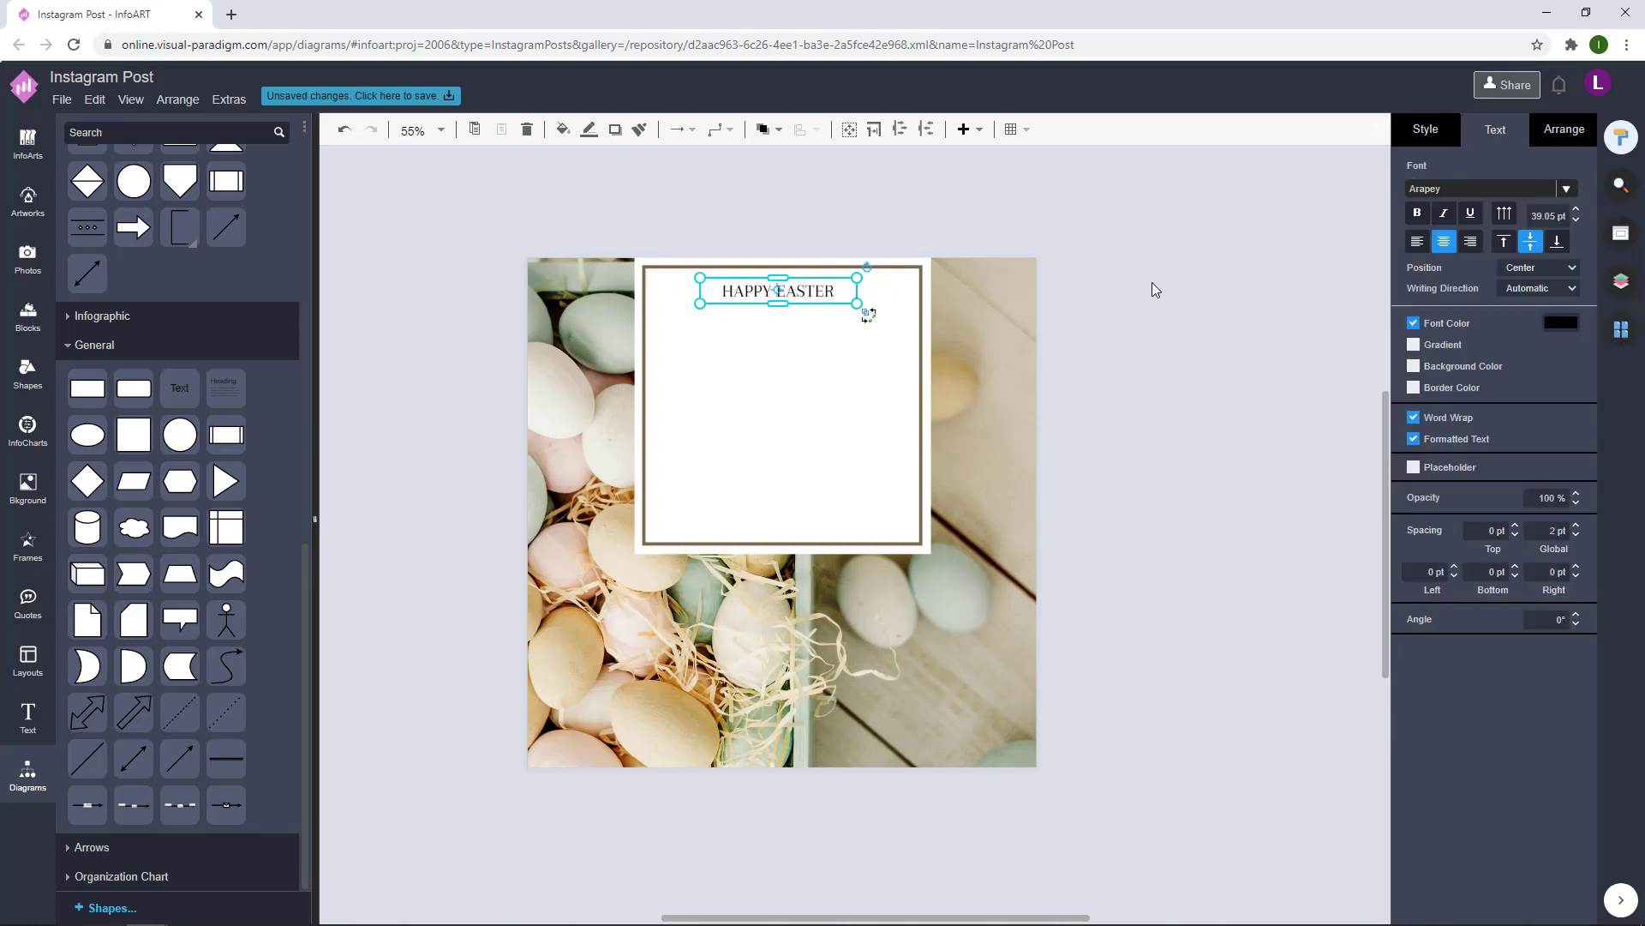
{"action": "left_click", "coordinate": [1169, 281]}
Duplicate the HAPPY EASTER text below the original and enlarge the copy to about 113 pt, centred in the frame.
{"action": "left_click", "coordinate": [803, 291]}
{"action": "left_click_drag", "start_coordinate": [818, 292], "coordinate": [765, 477], "text": "ctrl"}
{"action": "left_click_drag", "start_coordinate": [841, 417], "coordinate": [806, 401]}
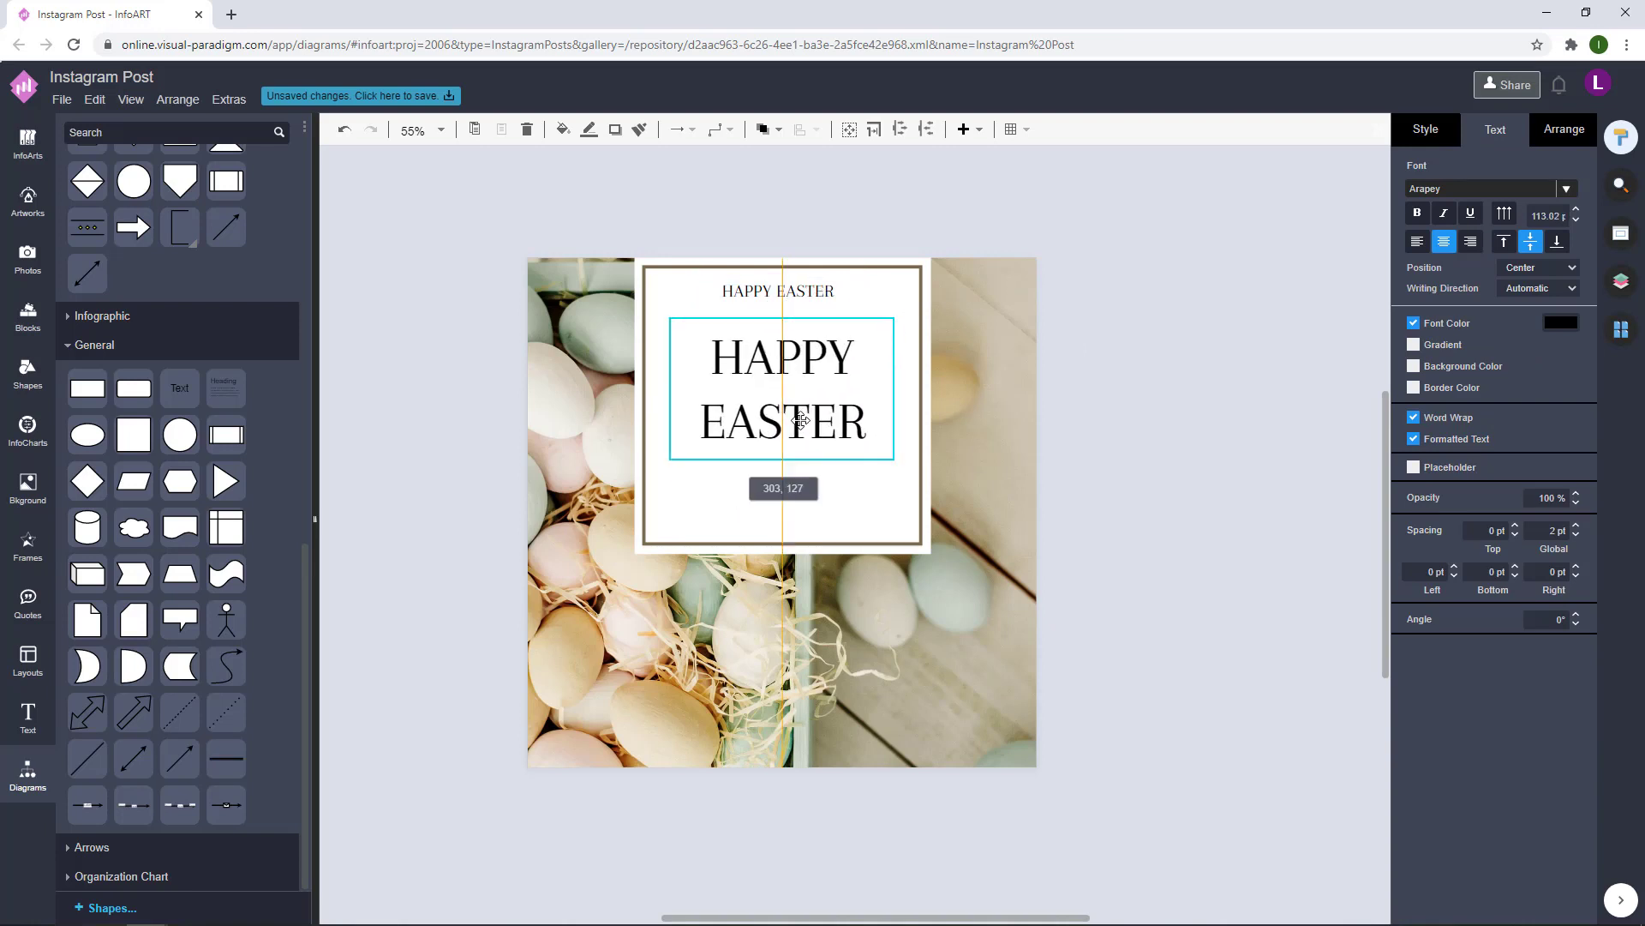
Replace the enlarged copy's text with "40% off On Selected Items".
{"action": "double_click", "coordinate": [807, 401]}
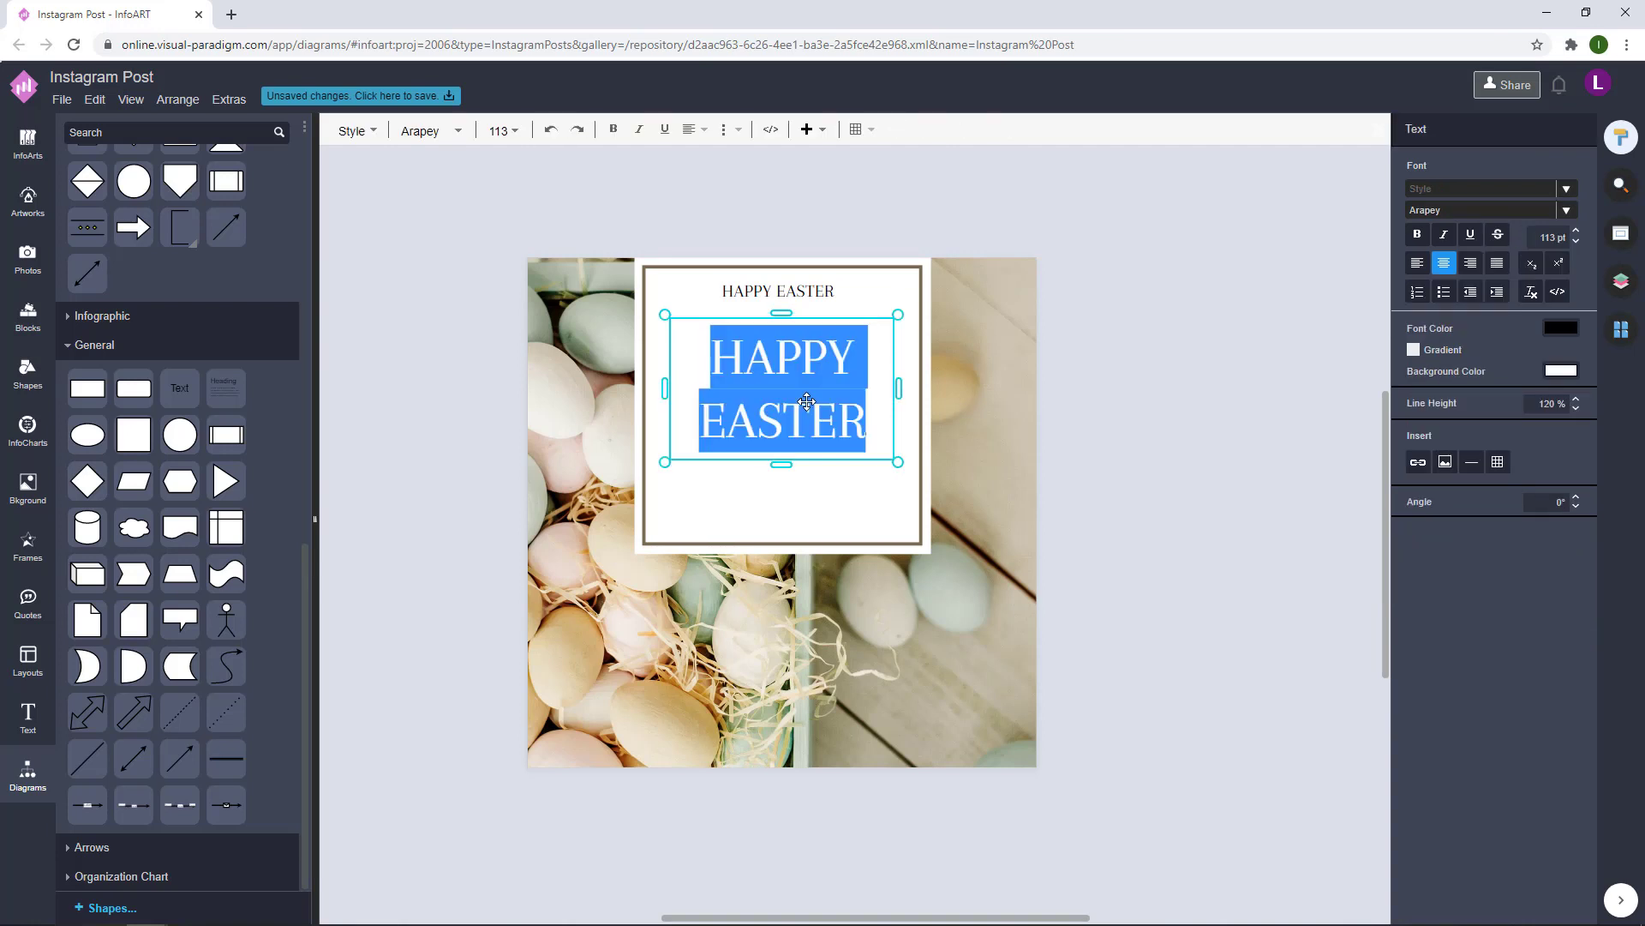
{"action": "type", "text": "40% F"}
{"action": "key", "text": "BackSpace"}
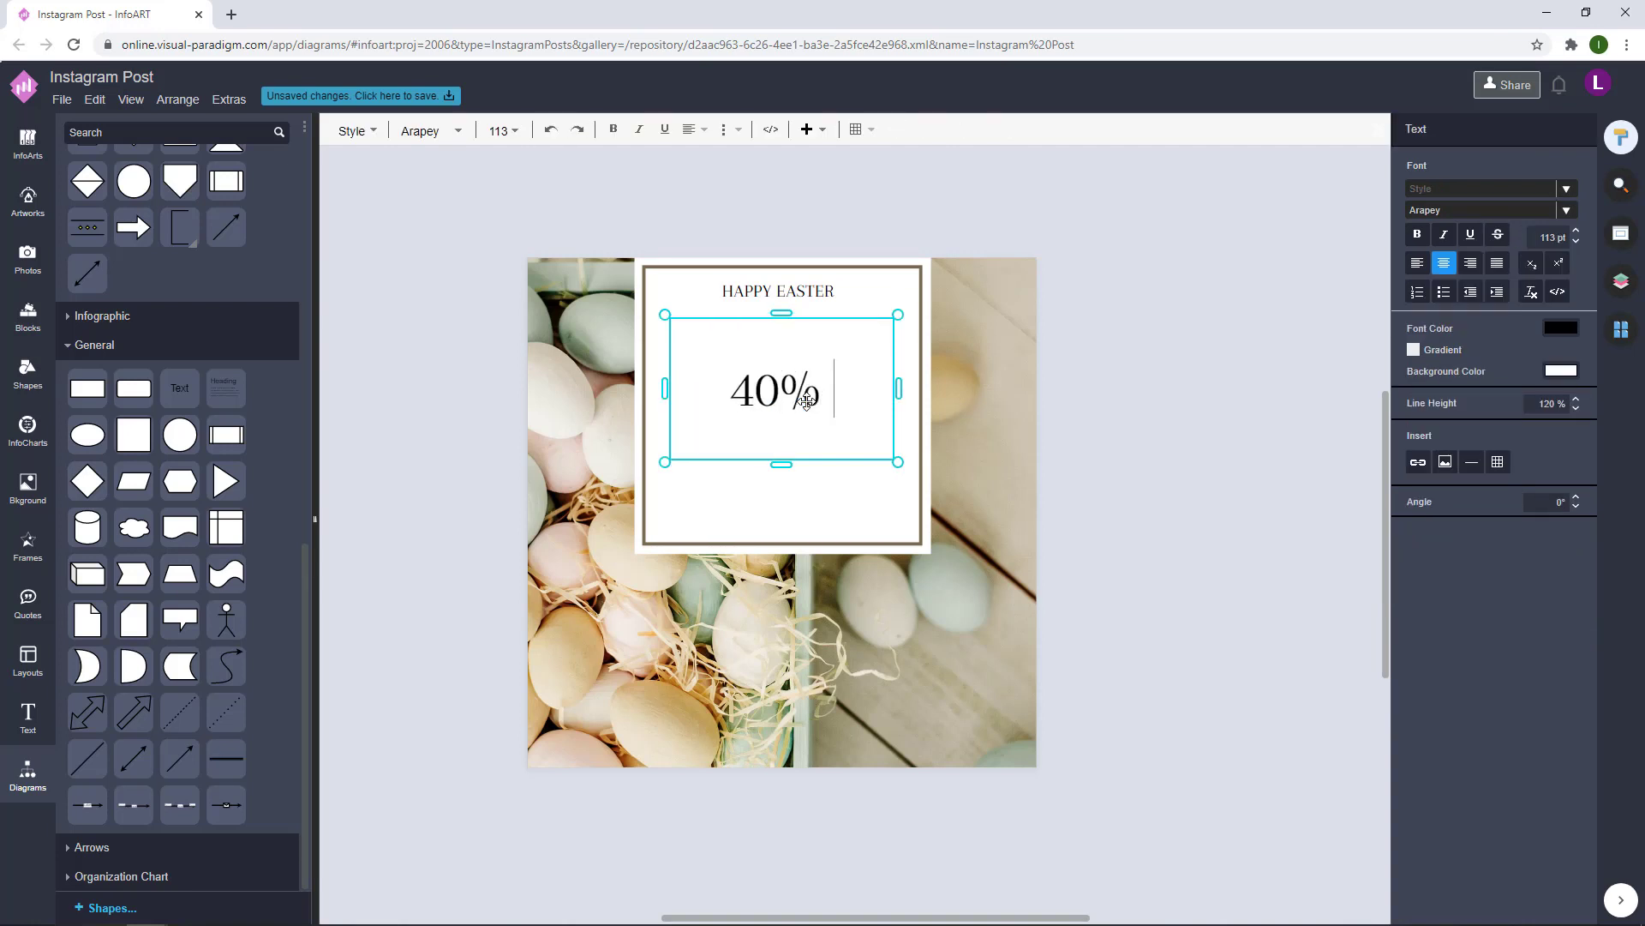
{"action": "type", "text": "Off "}
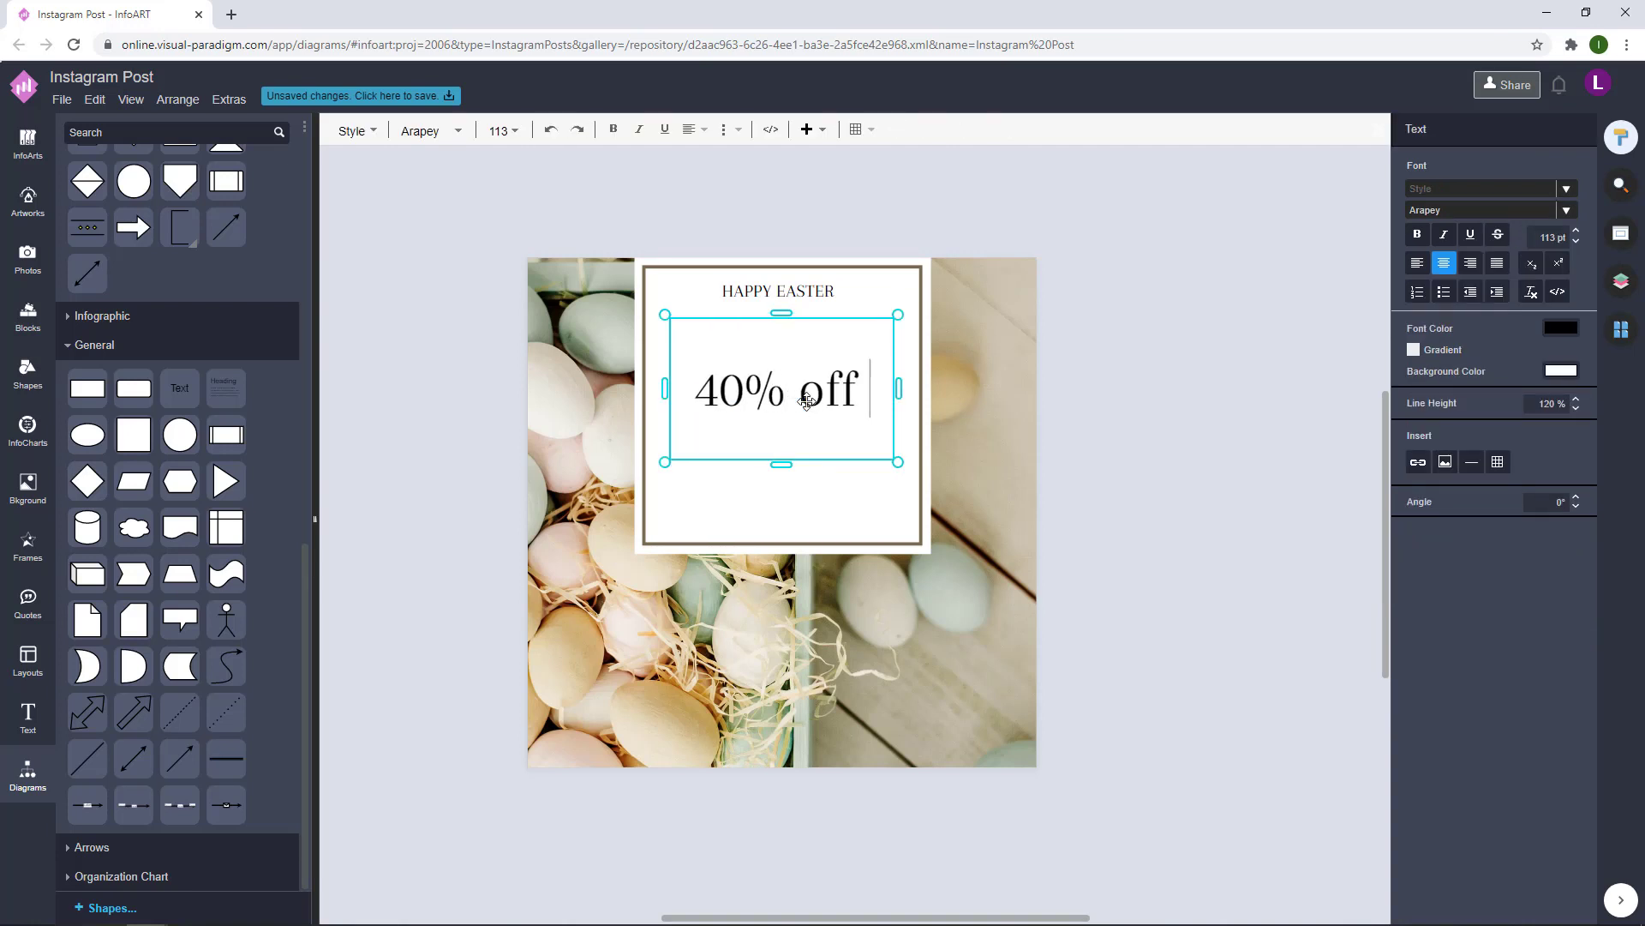
{"action": "type", "text": "On s"}
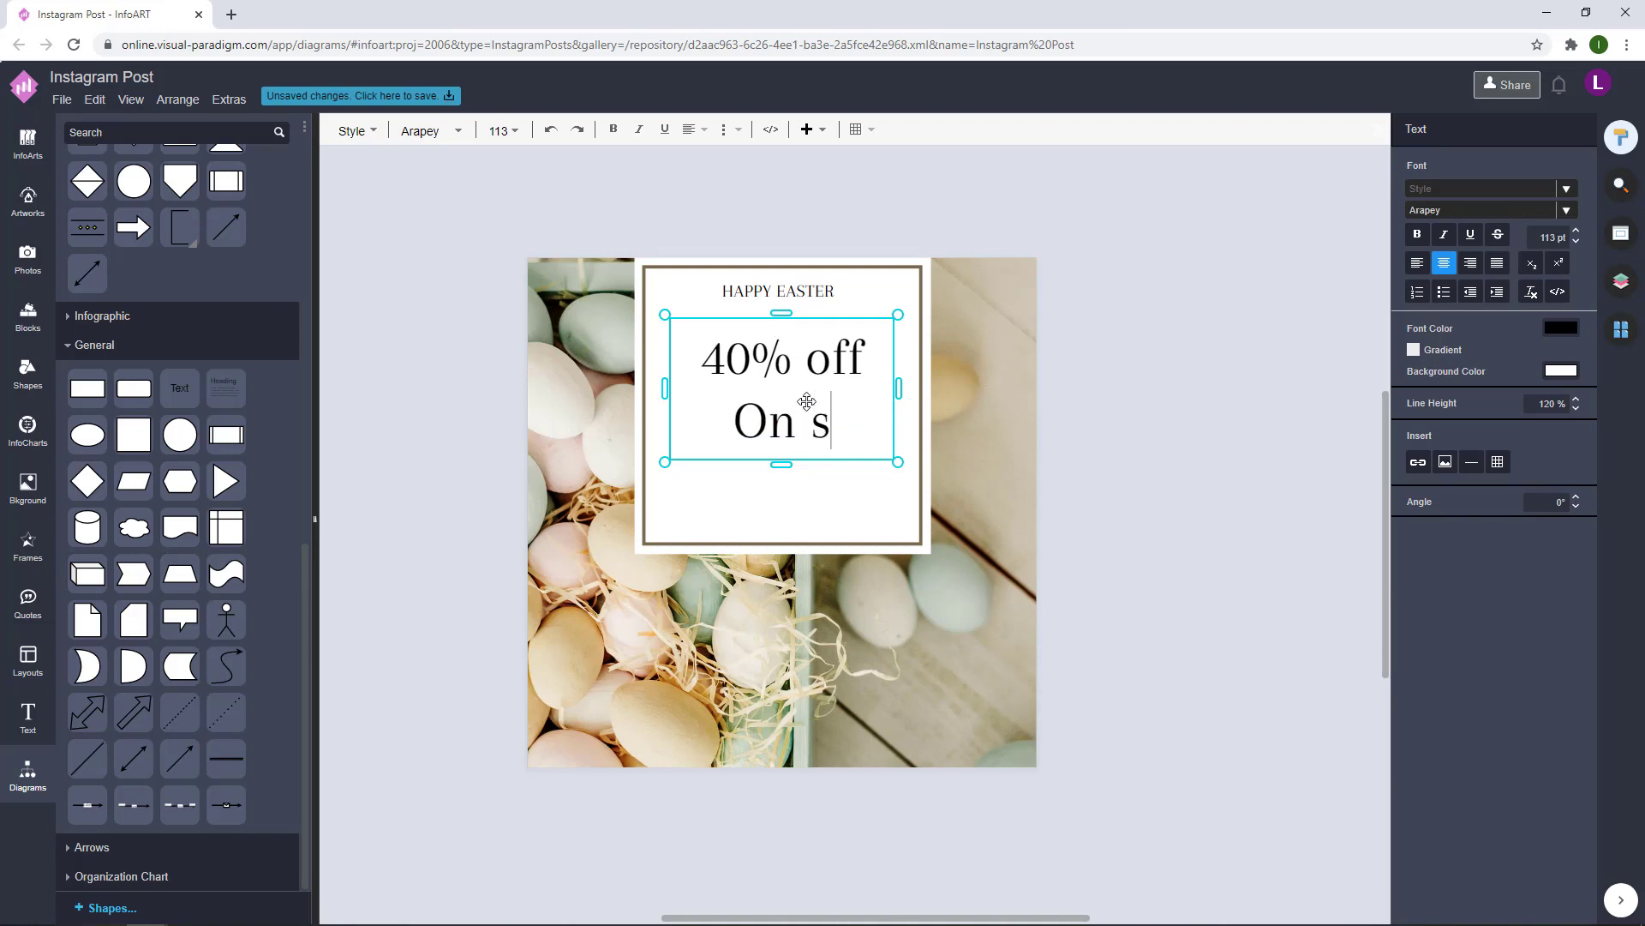
{"action": "type", "text": "Selkec"}
{"action": "key", "text": "BackSpace"}
{"action": "key", "text": "BackSpace"}
{"action": "key", "text": "BackSpace"}
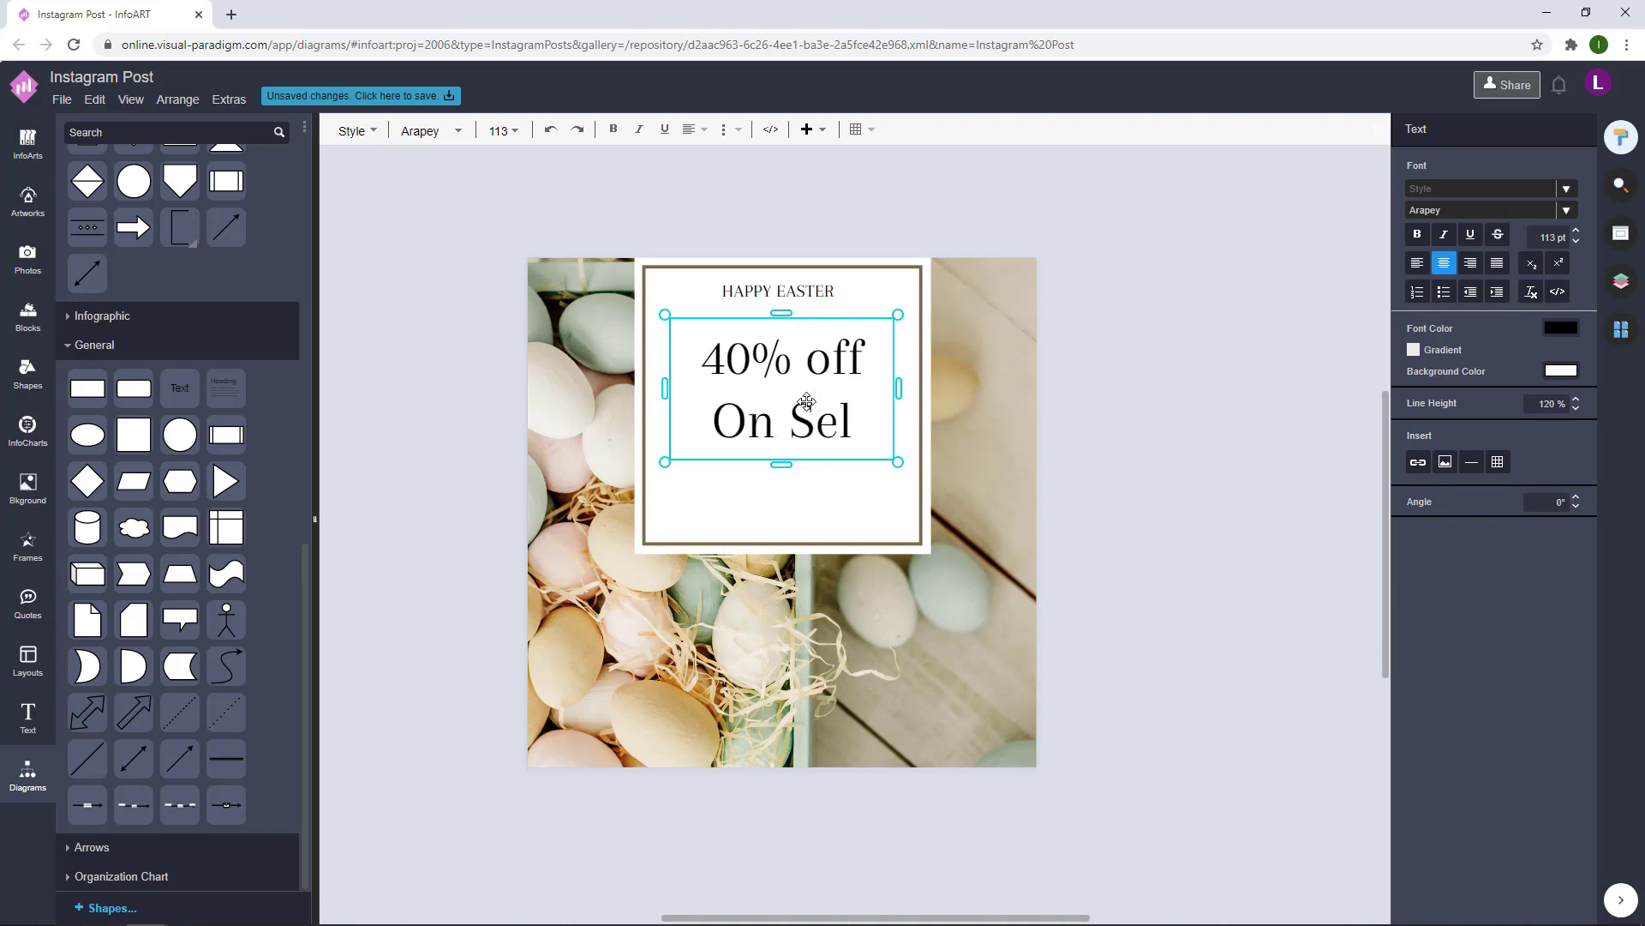
{"action": "type", "text": "ected Items"}
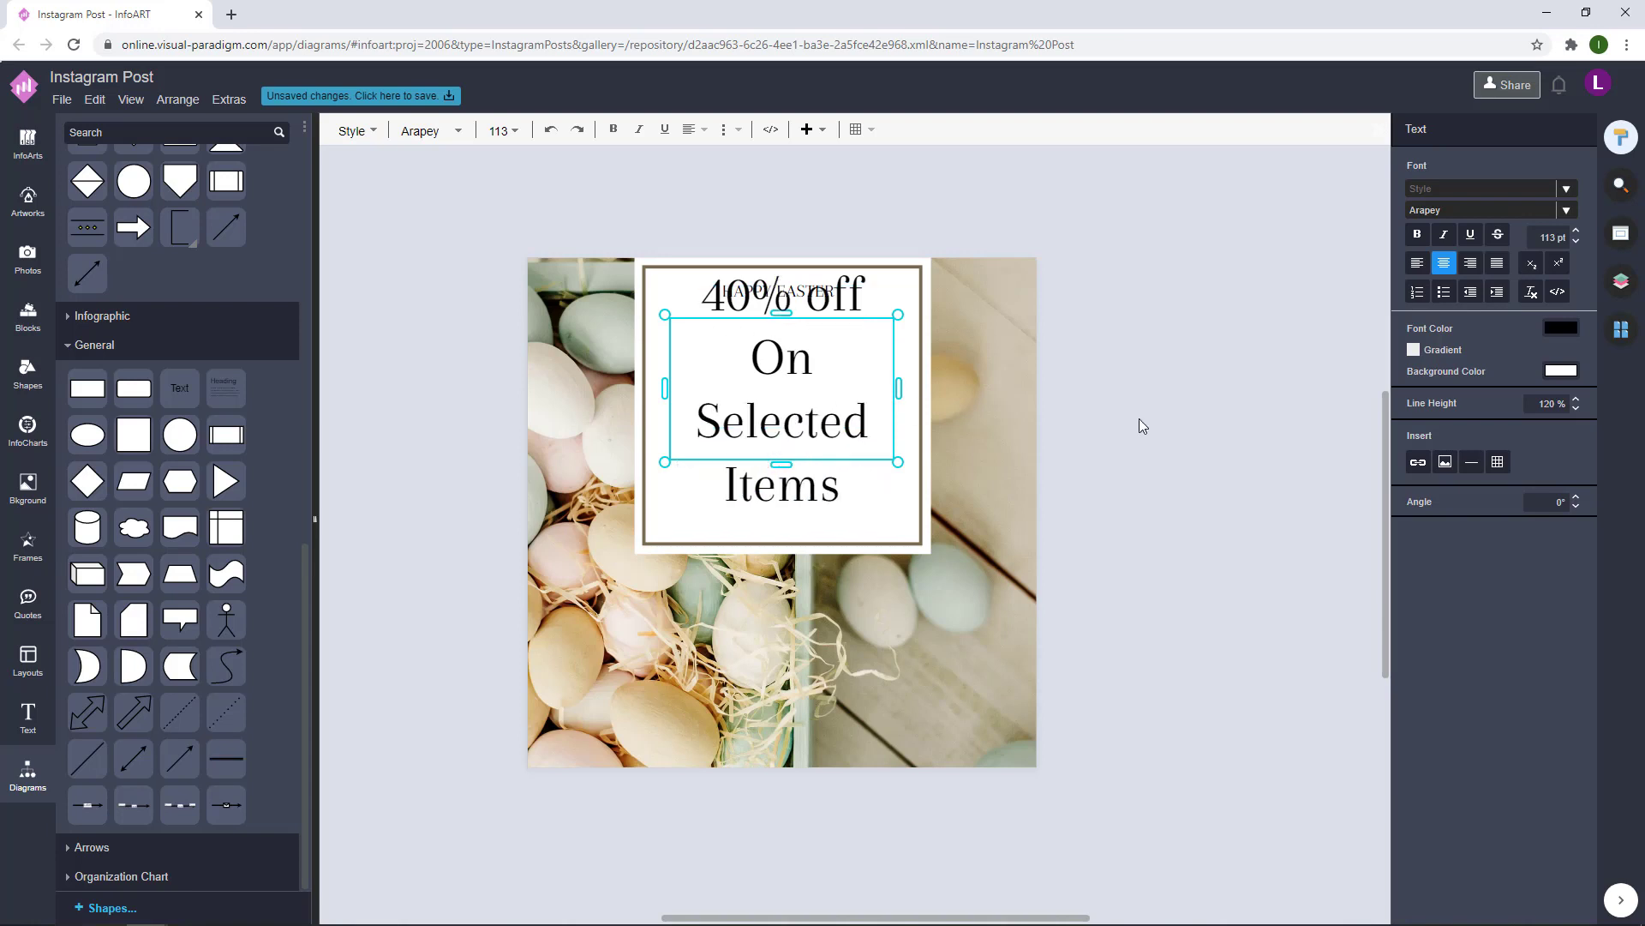
{"action": "left_click", "coordinate": [1215, 410]}
Resize the sale text to fit on two lines across the frame and position it below the HAPPY EASTER heading.
{"action": "left_click", "coordinate": [853, 430]}
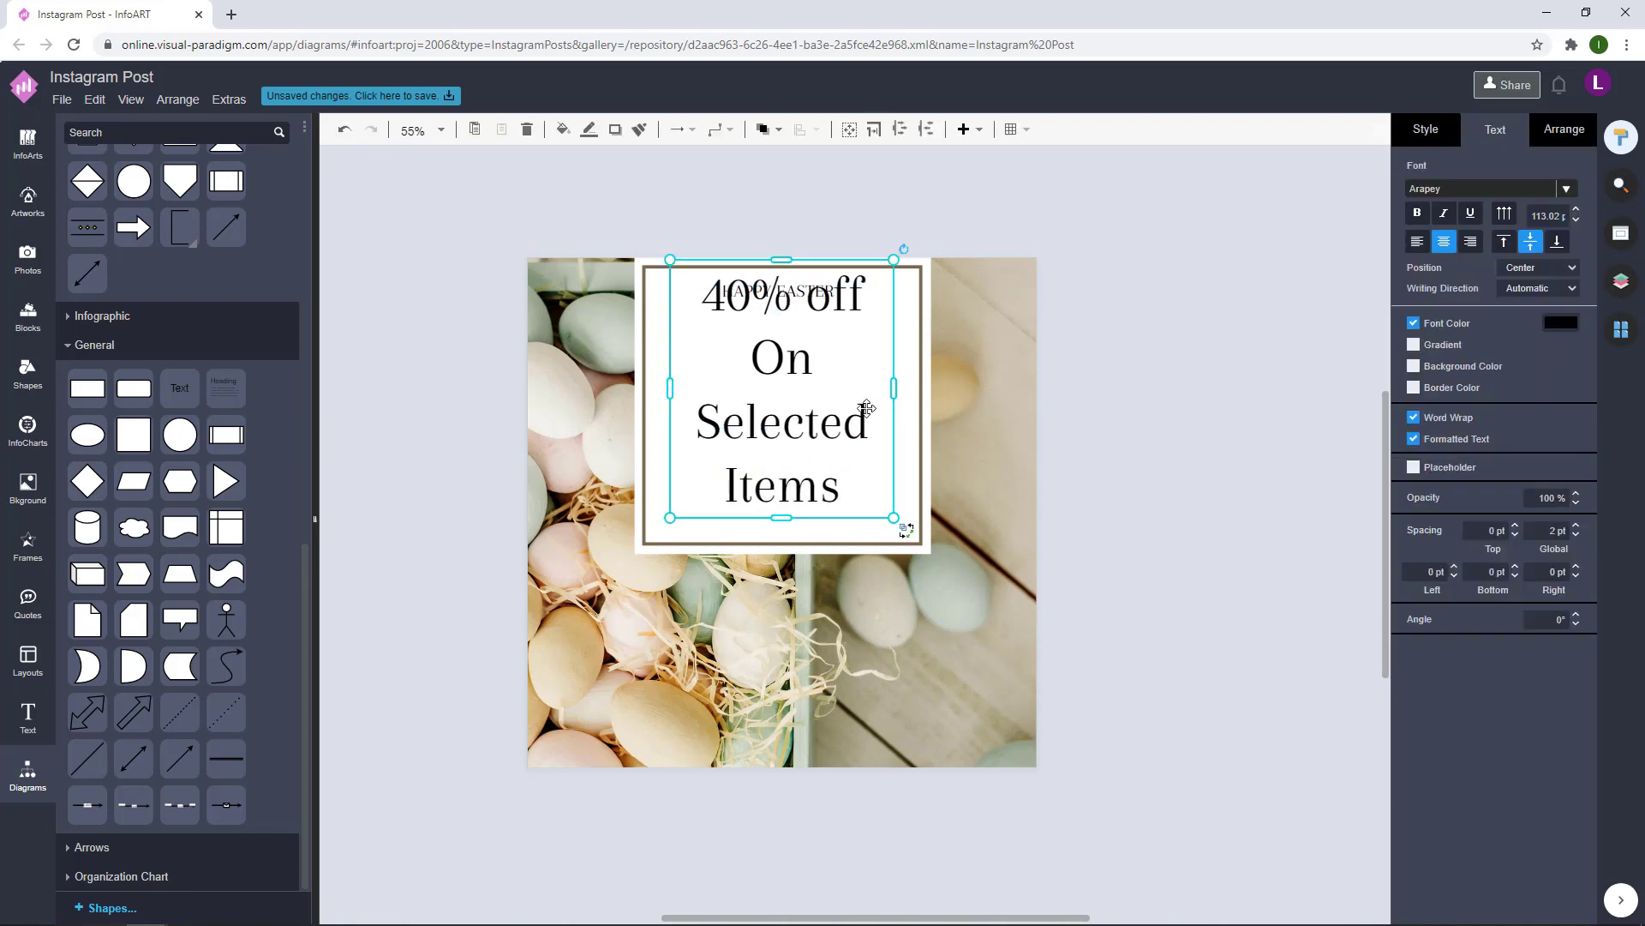
{"action": "left_click_drag", "start_coordinate": [895, 390], "coordinate": [1065, 372]}
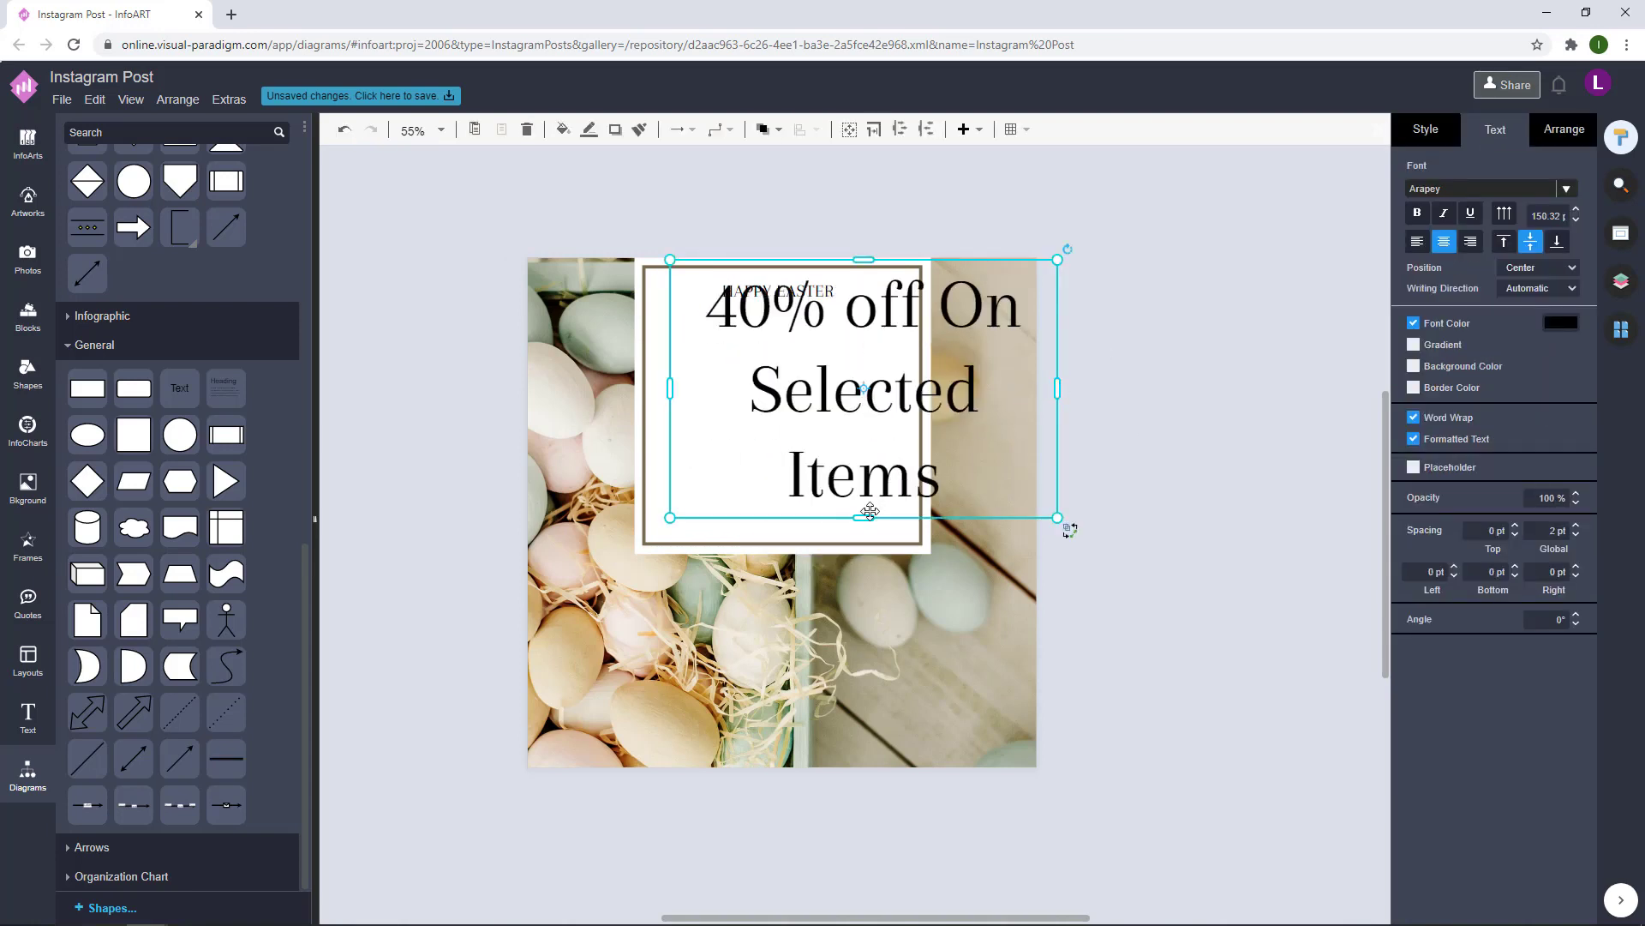
{"action": "left_click_drag", "start_coordinate": [867, 516], "coordinate": [889, 406]}
{"action": "left_click_drag", "start_coordinate": [1056, 260], "coordinate": [904, 319]}
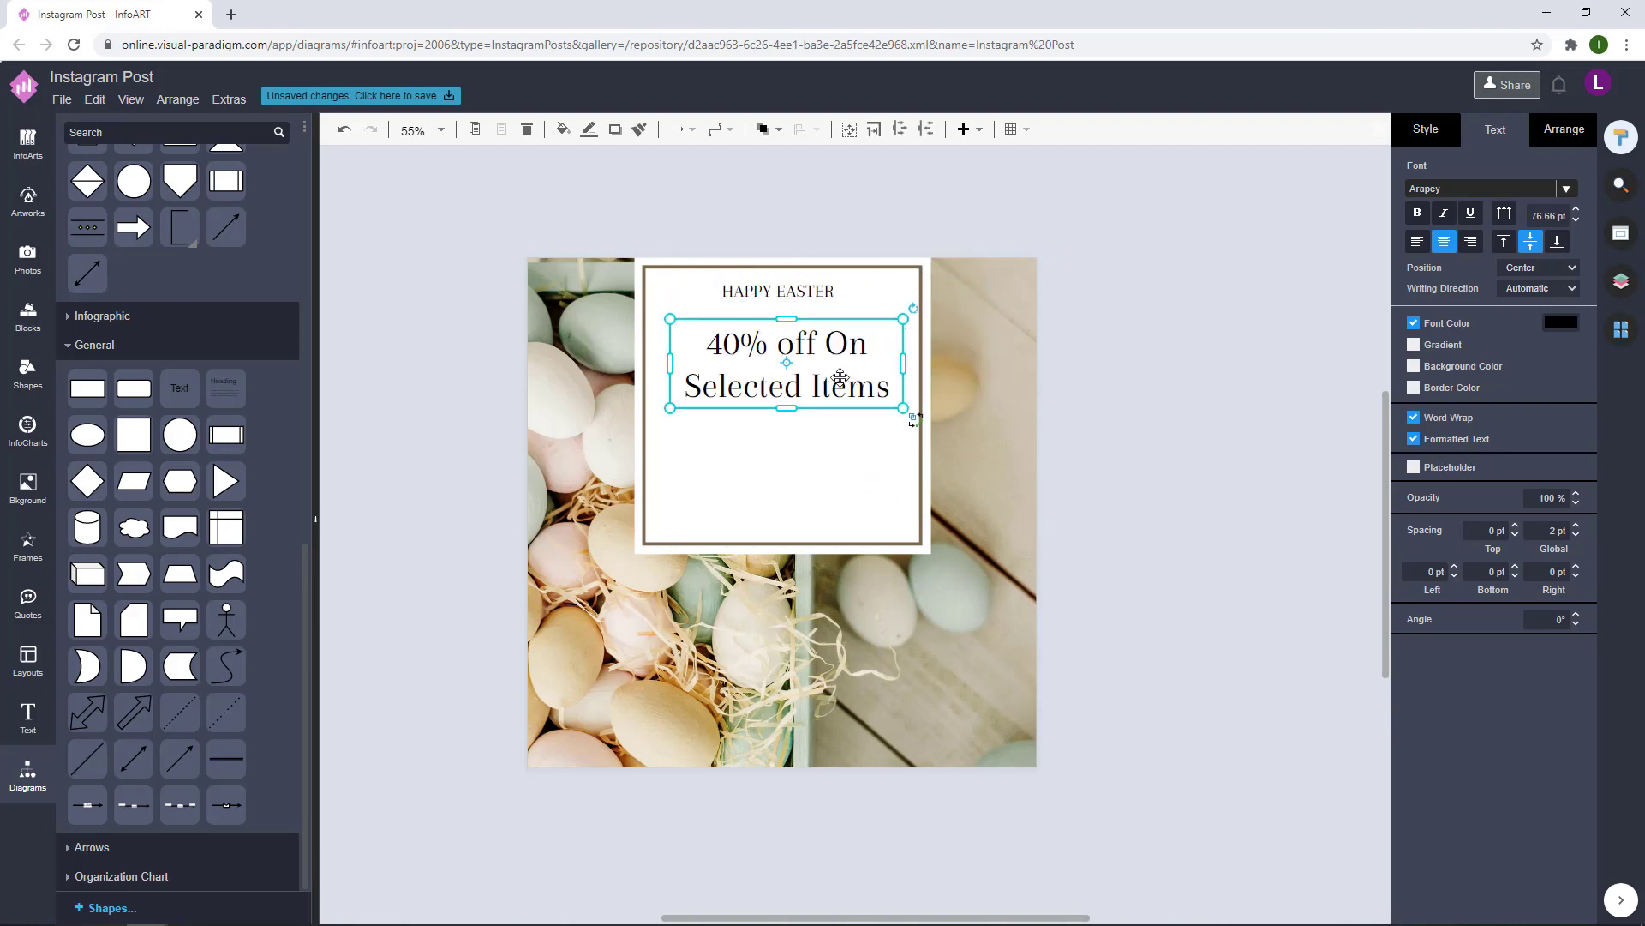
{"action": "left_click_drag", "start_coordinate": [839, 378], "coordinate": [923, 417]}
{"action": "left_click_drag", "start_coordinate": [862, 393], "coordinate": [913, 441]}
{"action": "left_click", "coordinate": [1077, 408]}
{"action": "left_click", "coordinate": [797, 408]}
{"action": "left_click_drag", "start_coordinate": [910, 321], "coordinate": [901, 327]}
{"action": "left_click_drag", "start_coordinate": [825, 402], "coordinate": [828, 397]}
Move the HAPPY EASTER heading slightly lower and align it with the sale text on their horizontal centres.
{"action": "left_click", "coordinate": [1092, 360]}
{"action": "left_click_drag", "start_coordinate": [775, 291], "coordinate": [779, 299]}
{"action": "left_click", "coordinate": [801, 379], "text": "shift"}
{"action": "left_click", "coordinate": [1562, 133]}
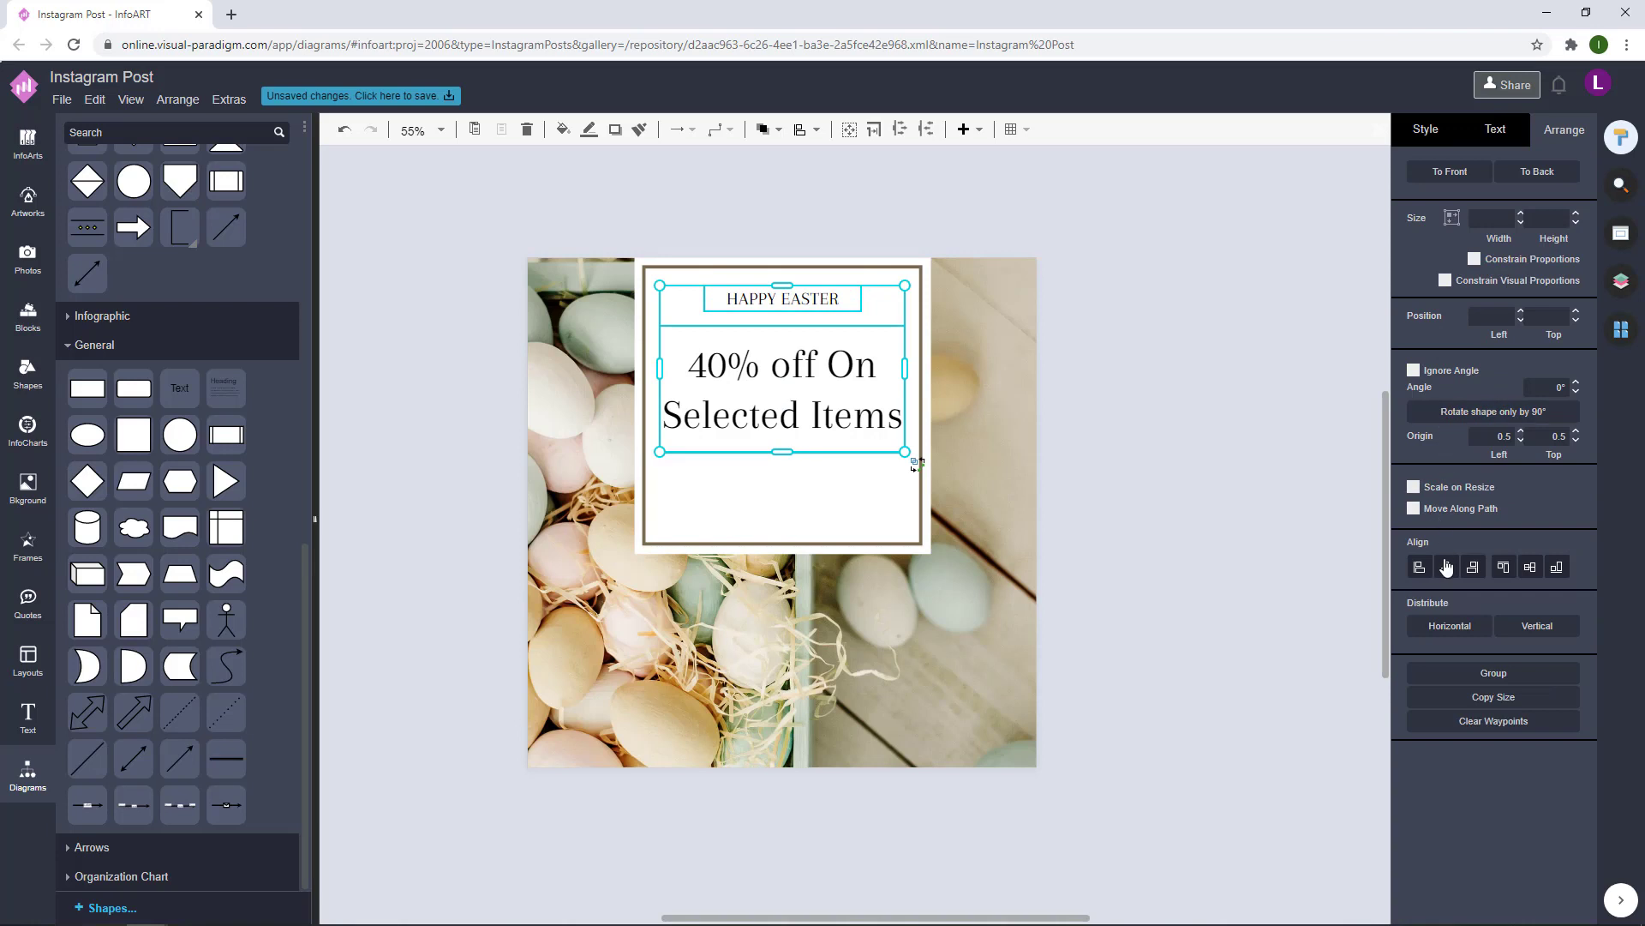
{"action": "left_click", "coordinate": [1193, 385]}
Shrink the sale text slightly, realign it with the heading on their horizontal centres, and adjust the pair's placement in the frame.
{"action": "left_click", "coordinate": [856, 392]}
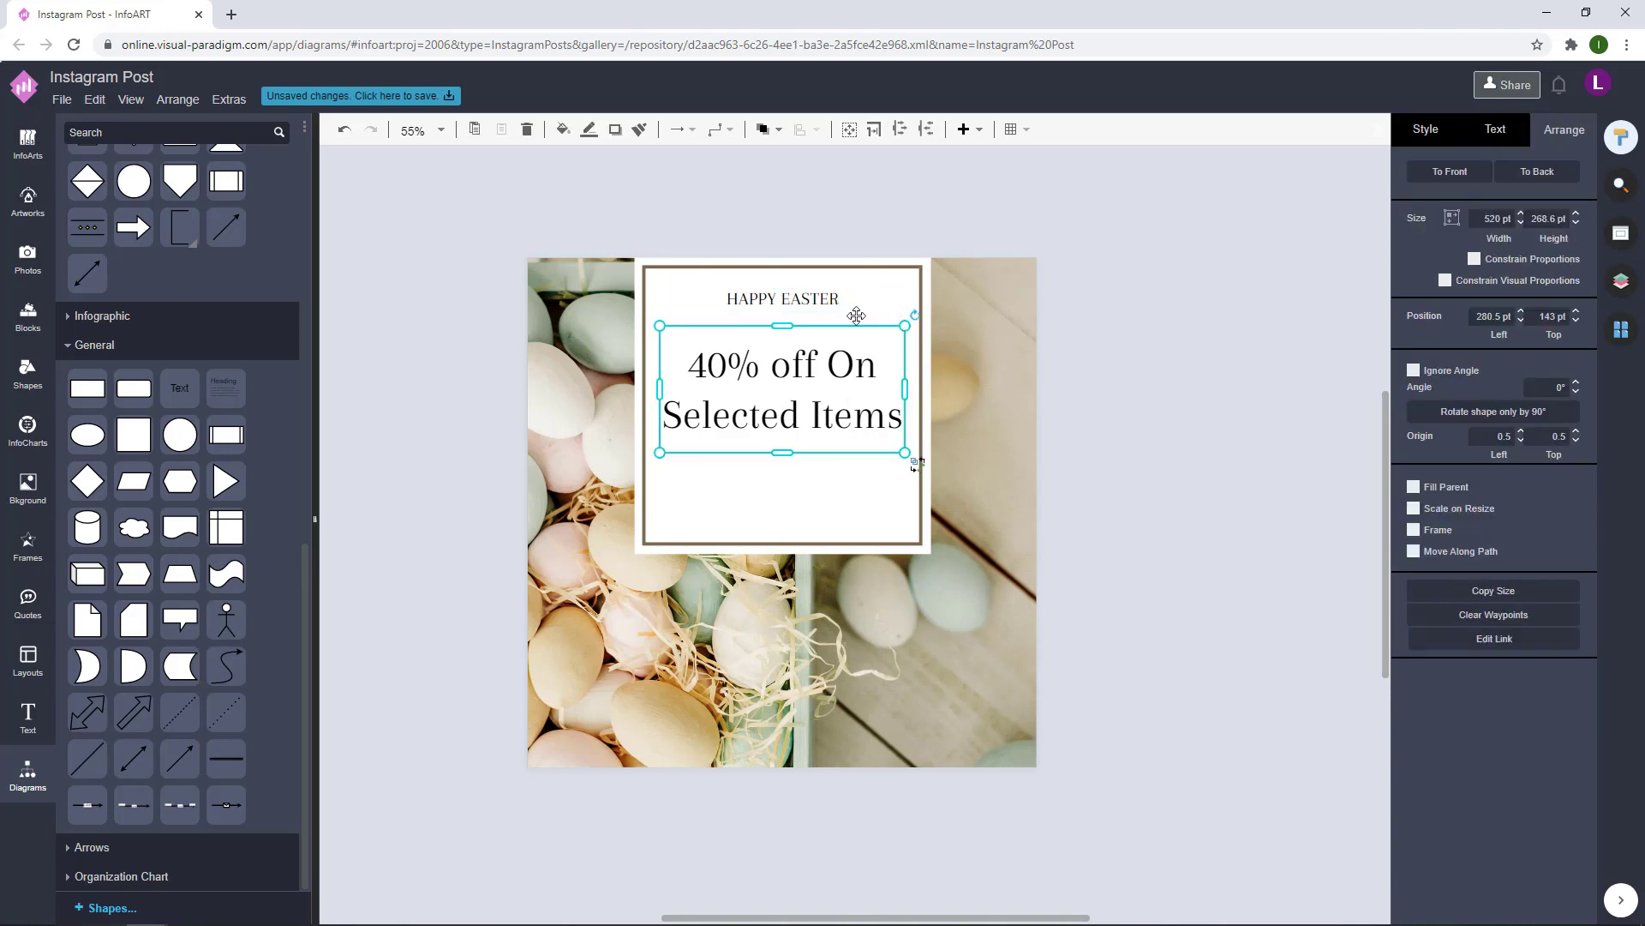
{"action": "left_click_drag", "start_coordinate": [905, 326], "coordinate": [900, 328]}
{"action": "left_click", "coordinate": [810, 299], "text": "shift"}
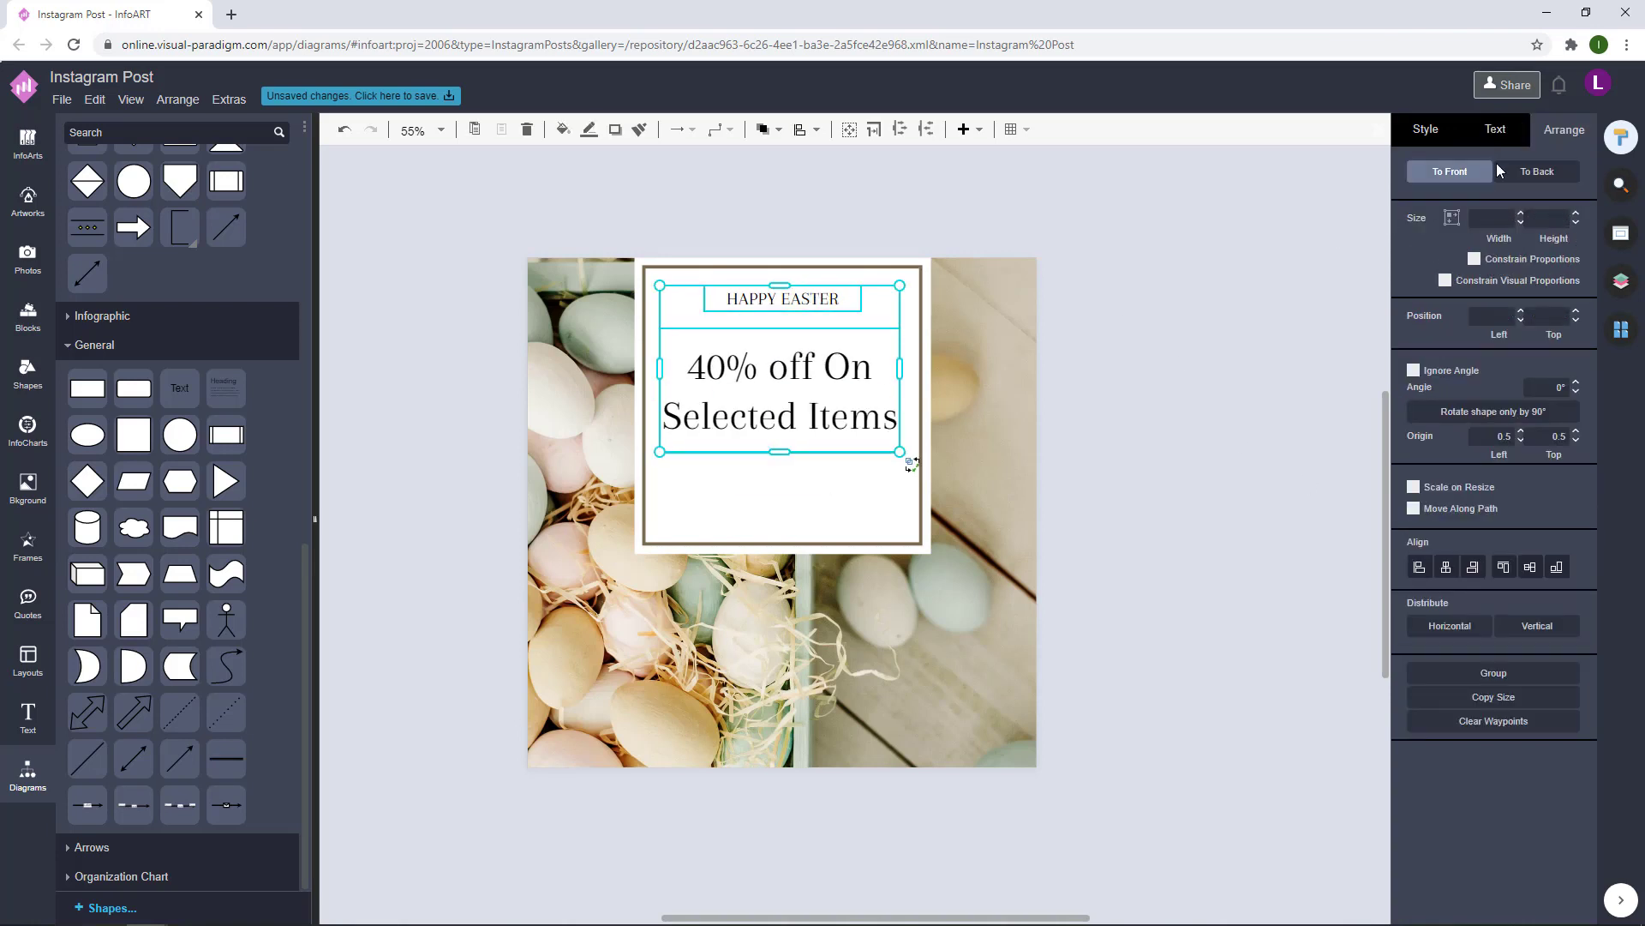
{"action": "left_click", "coordinate": [1445, 567]}
{"action": "left_click_drag", "start_coordinate": [816, 378], "coordinate": [812, 378]}
{"action": "left_click", "coordinate": [1164, 411]}
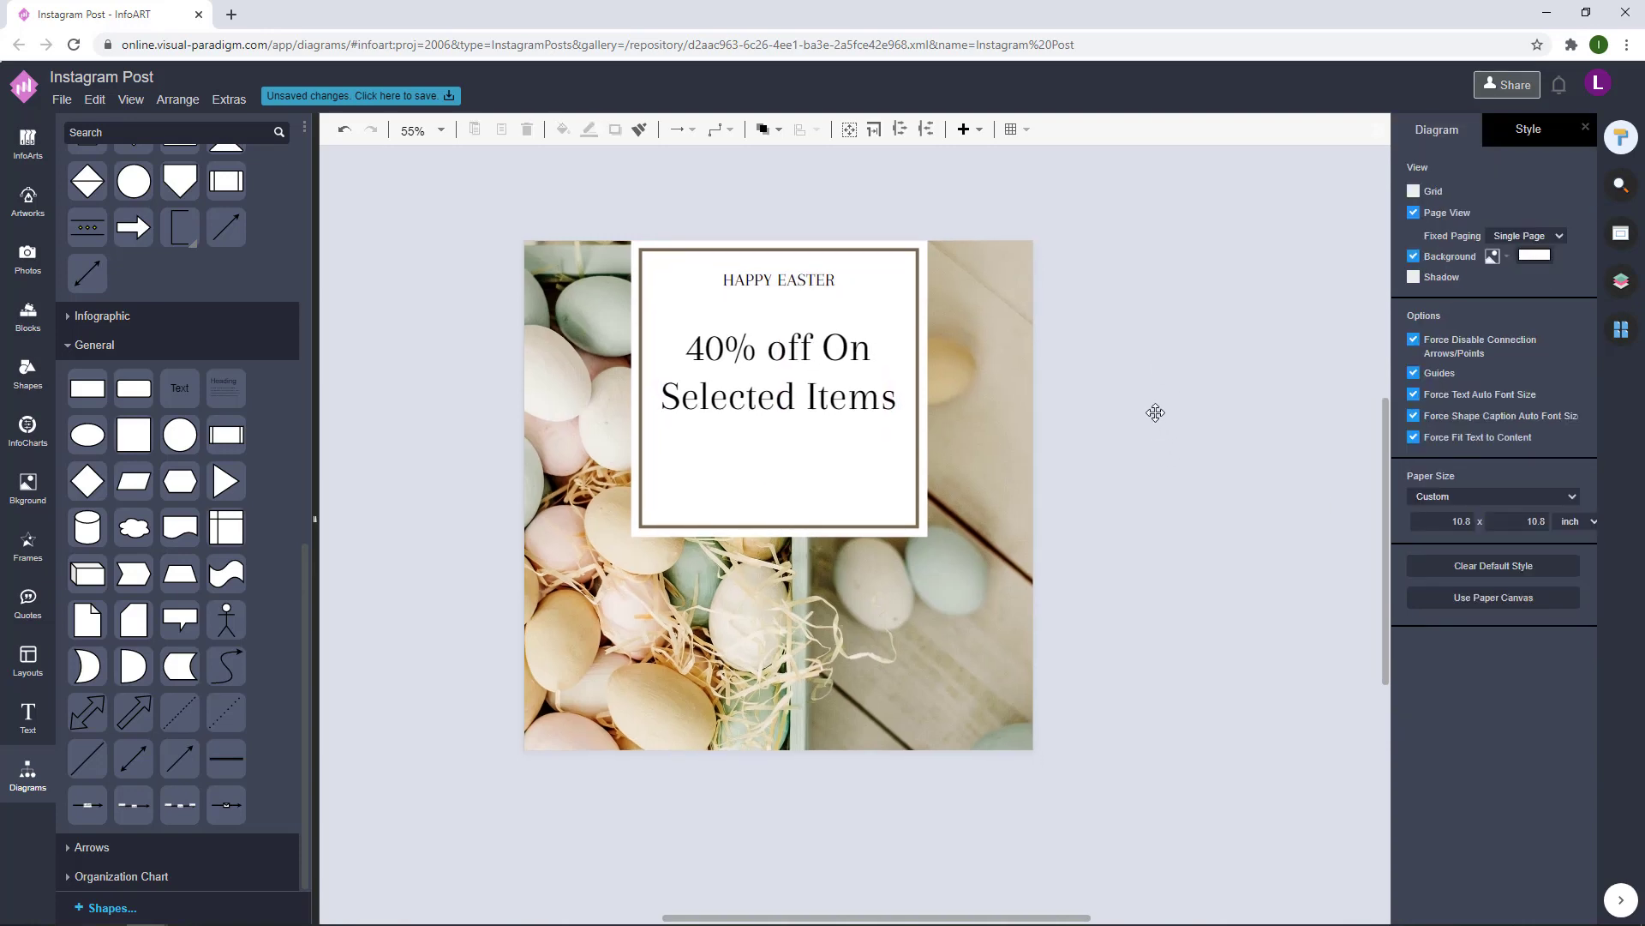
Recolour the HAPPY EASTER heading and the sale text brown to match the frame.
{"action": "left_click", "coordinate": [833, 383]}
{"action": "left_click", "coordinate": [821, 276], "text": "shift"}
{"action": "left_click", "coordinate": [1468, 135]}
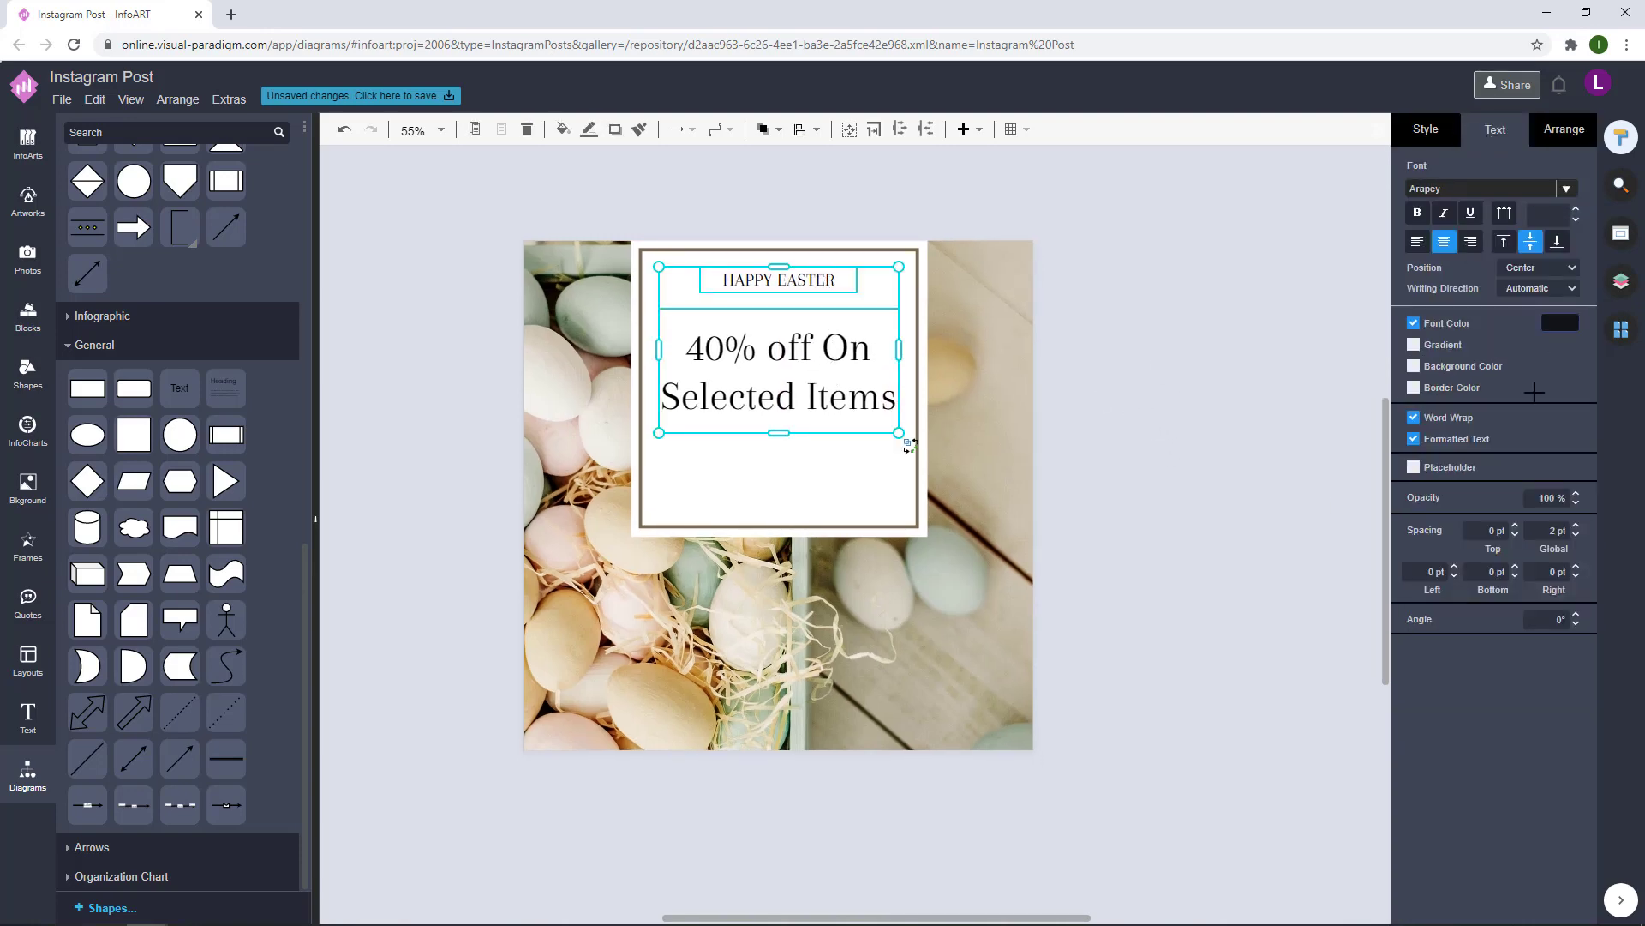
{"action": "left_click", "coordinate": [1559, 322]}
{"action": "left_click", "coordinate": [1587, 715]}
{"action": "left_click", "coordinate": [1226, 419]}
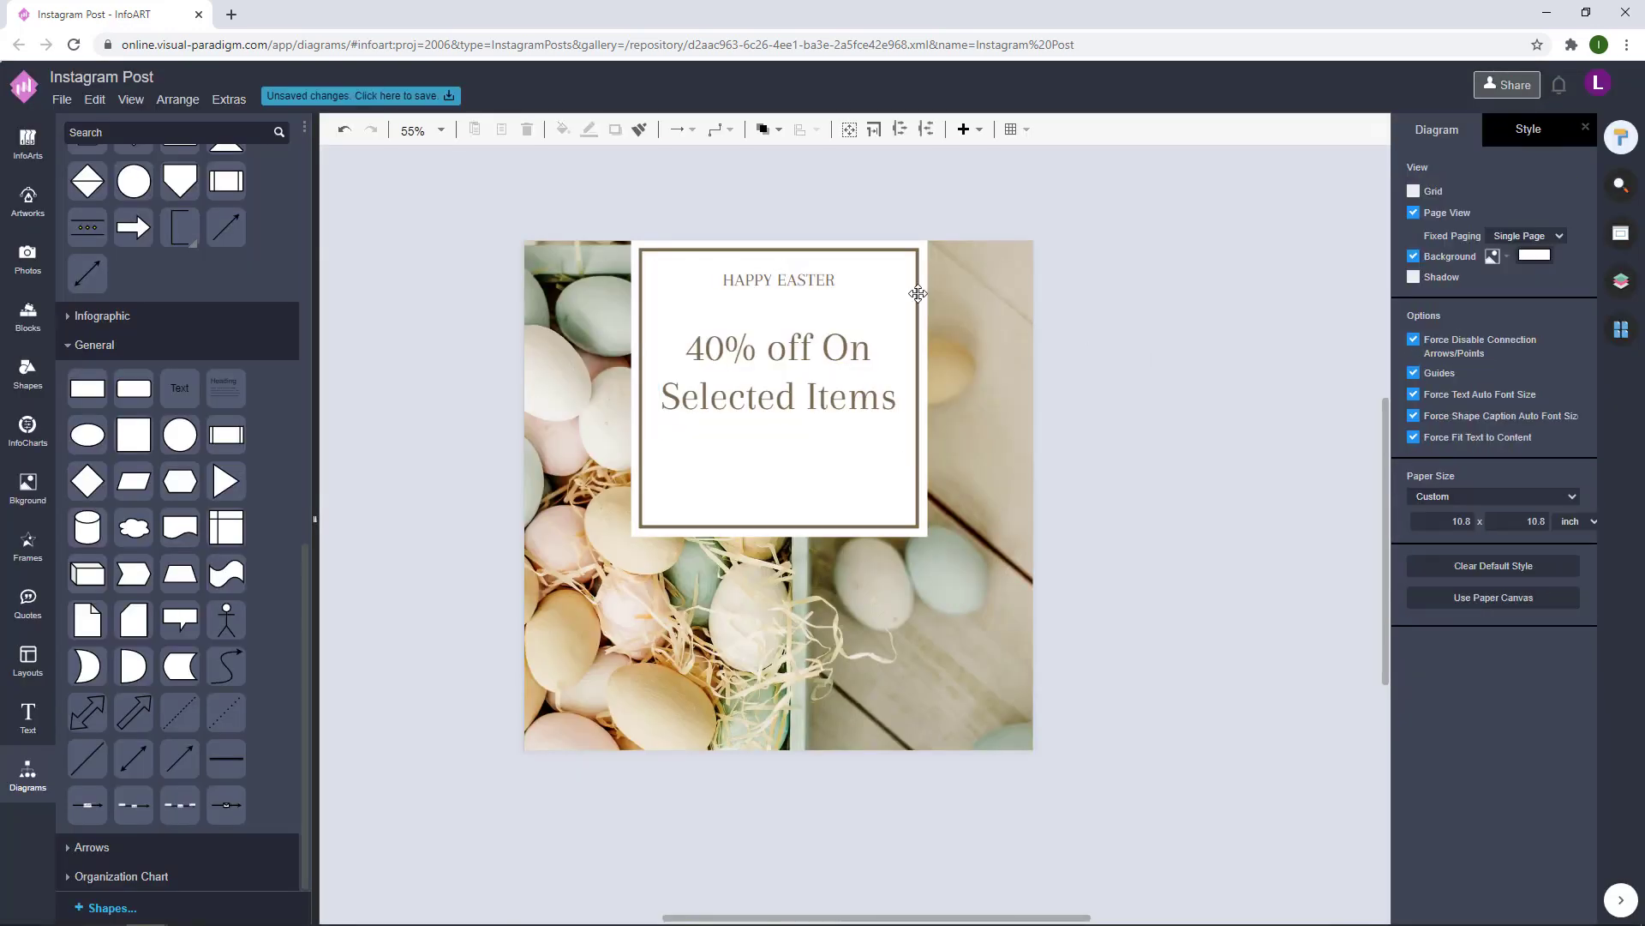
Set the sale text's font colour to the darker brown 6B5E46.
{"action": "left_click", "coordinate": [857, 340]}
{"action": "left_click", "coordinate": [1560, 323]}
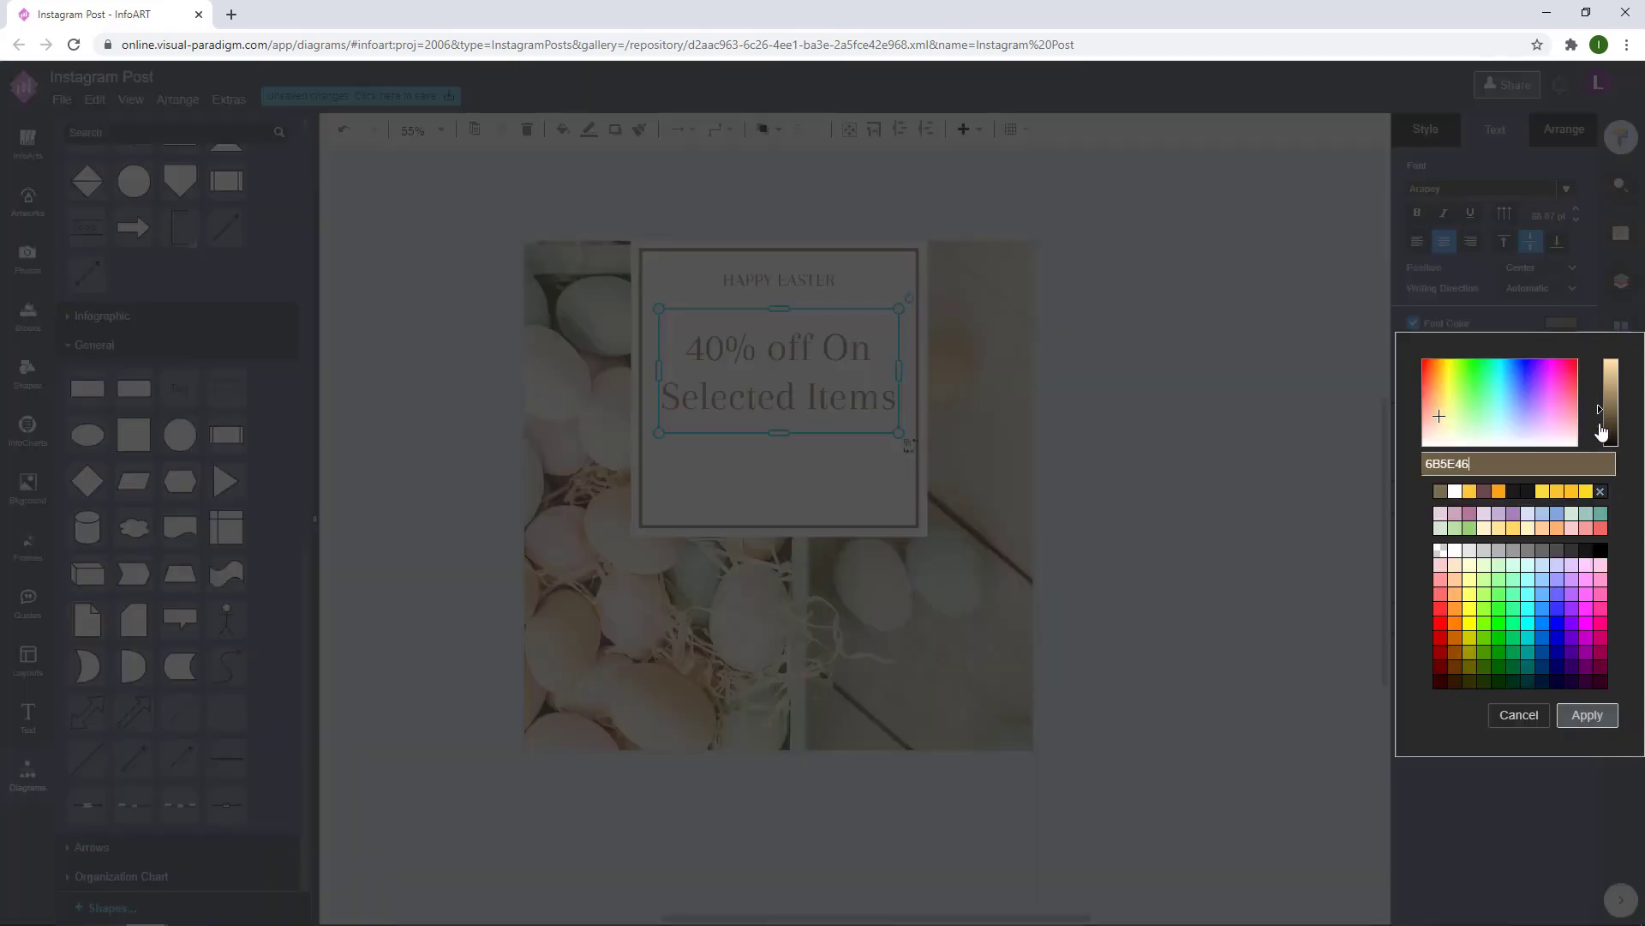
{"action": "left_click", "coordinate": [1586, 715]}
{"action": "left_click", "coordinate": [1129, 380]}
Reduce the line height of the sale text to bring its two lines closer together.
{"action": "double_click", "coordinate": [830, 374]}
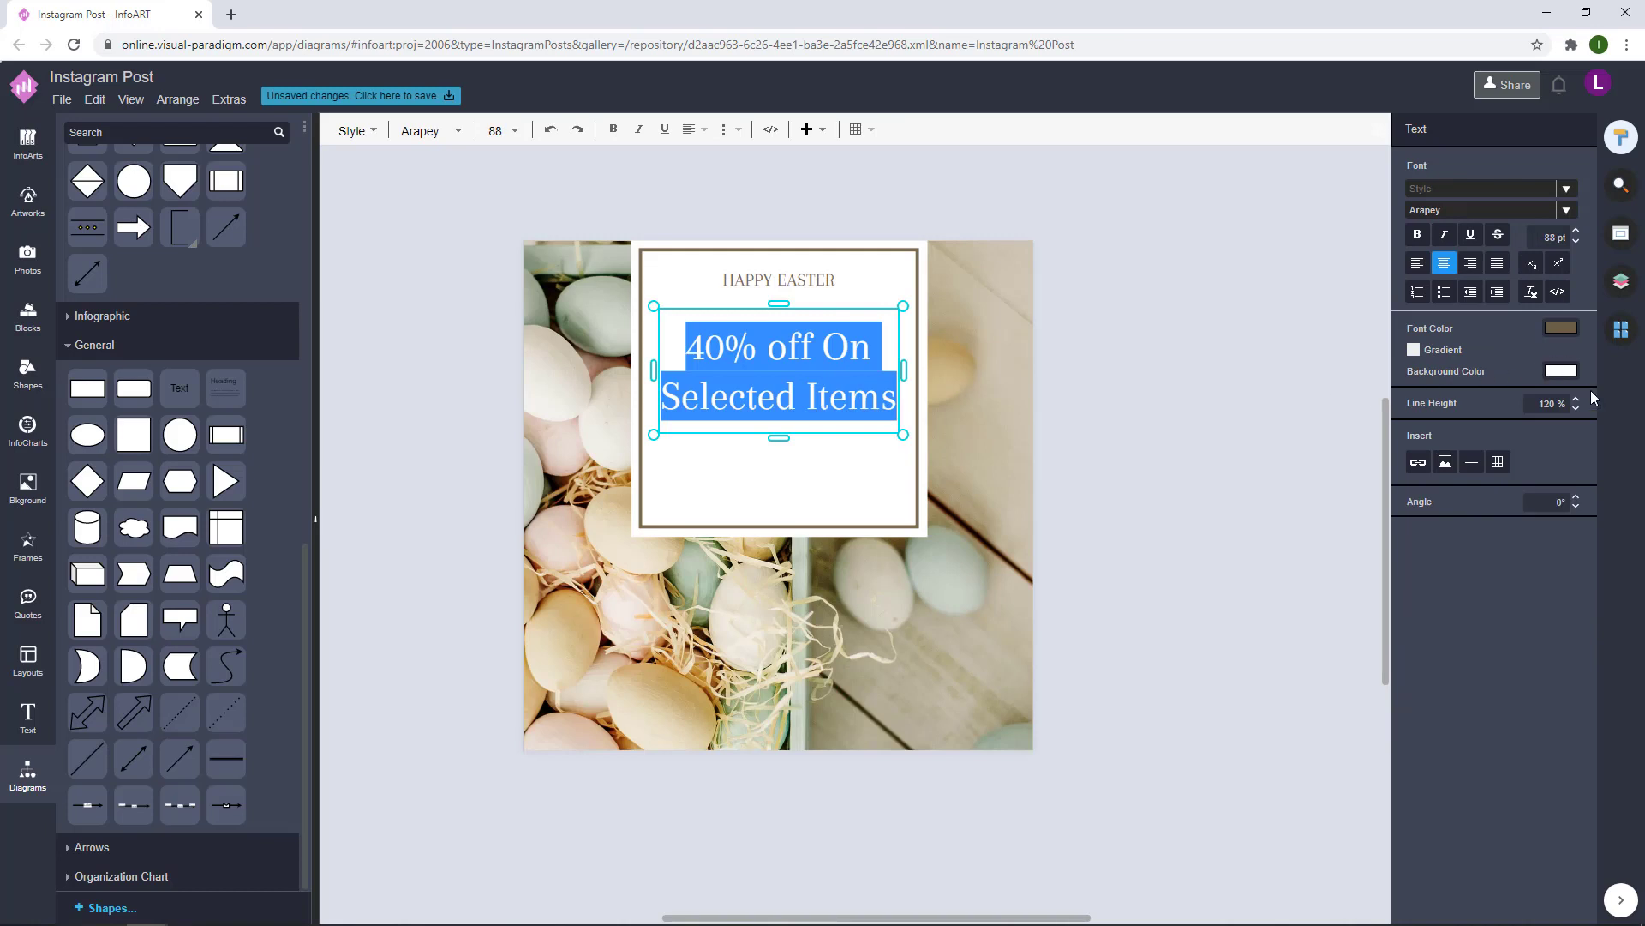
{"action": "left_click", "coordinate": [1577, 407]}
{"action": "left_click", "coordinate": [1176, 397]}
{"action": "double_click", "coordinate": [812, 375]}
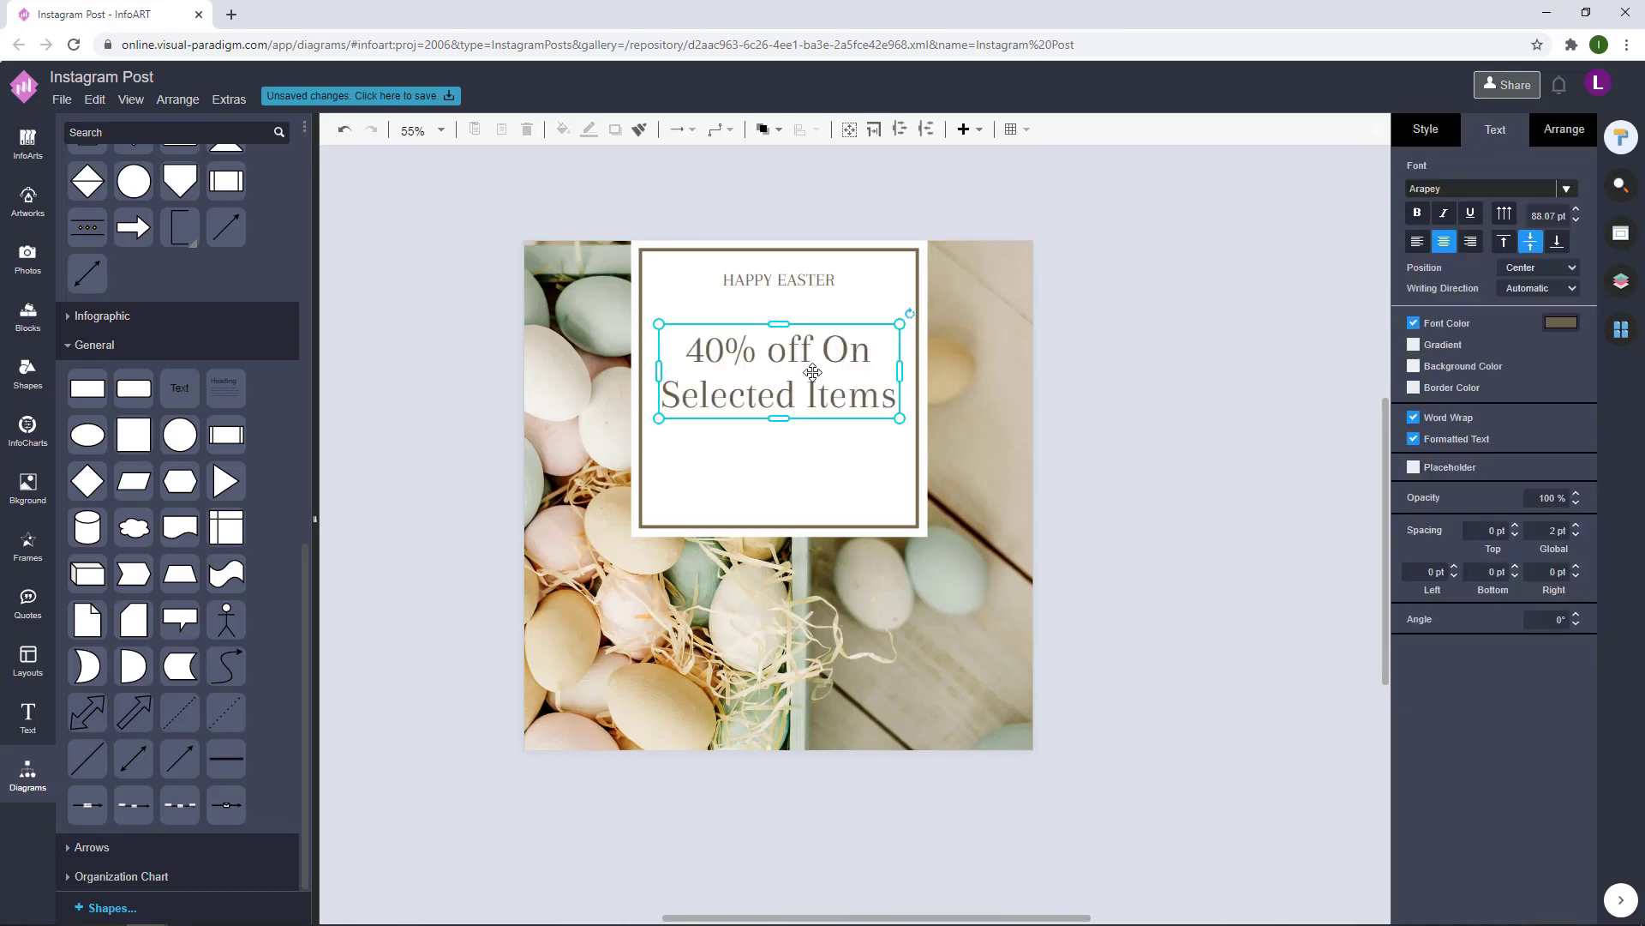
{"action": "left_click", "coordinate": [1574, 410]}
{"action": "left_click", "coordinate": [1221, 341]}
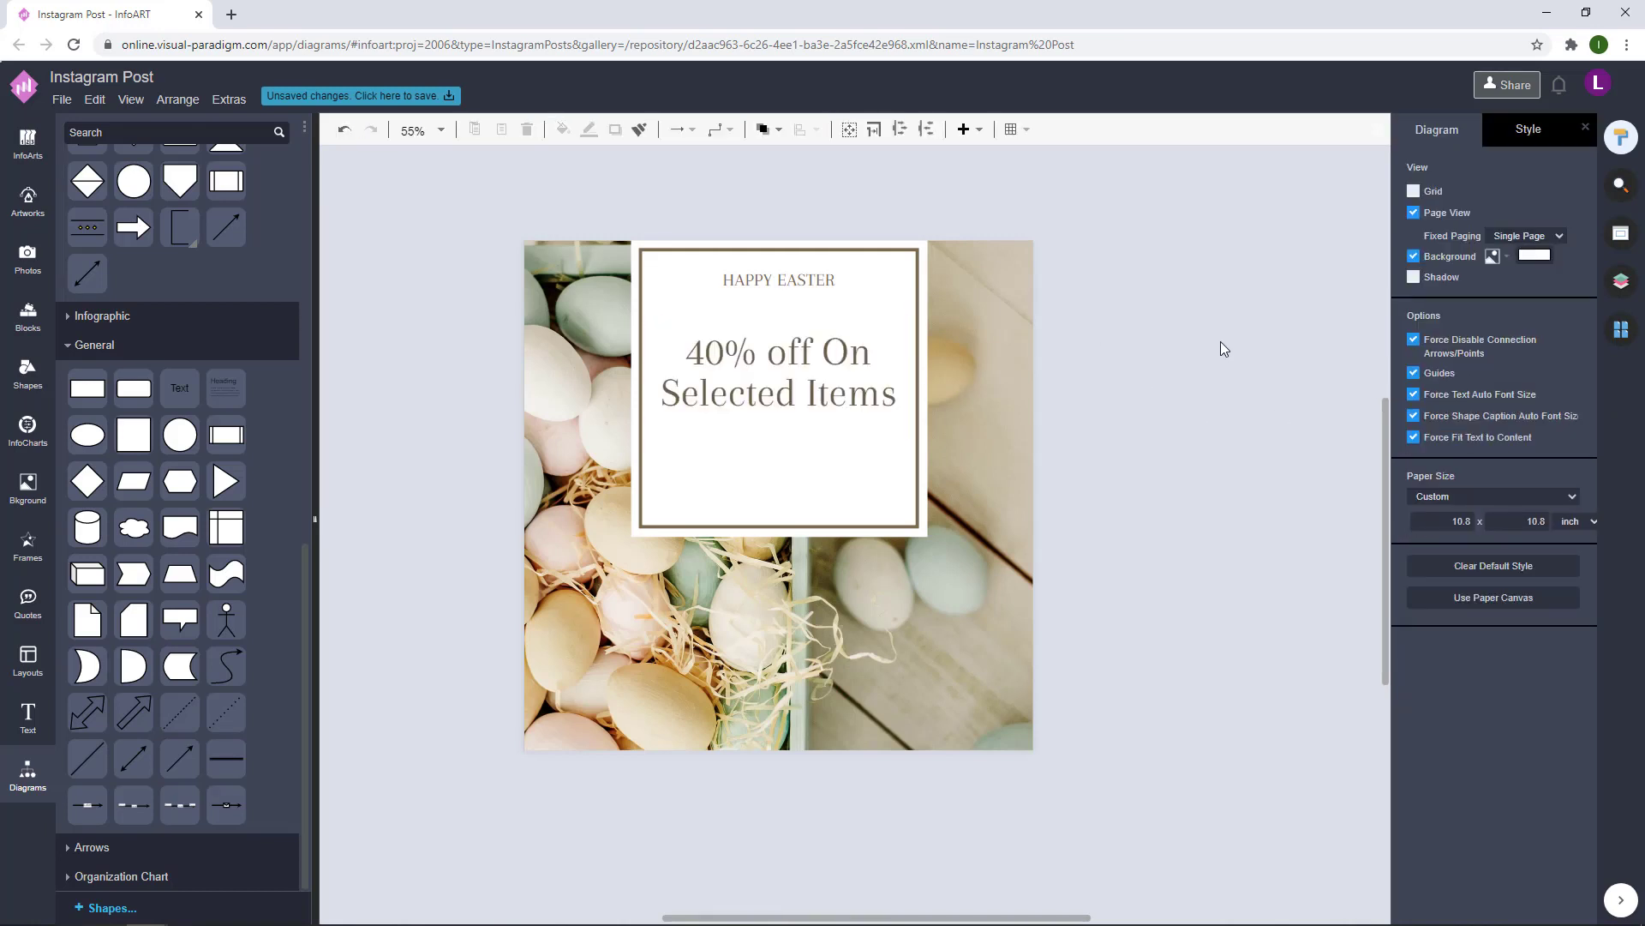
Change the sale text's font to Damion.
{"action": "left_click", "coordinate": [734, 375]}
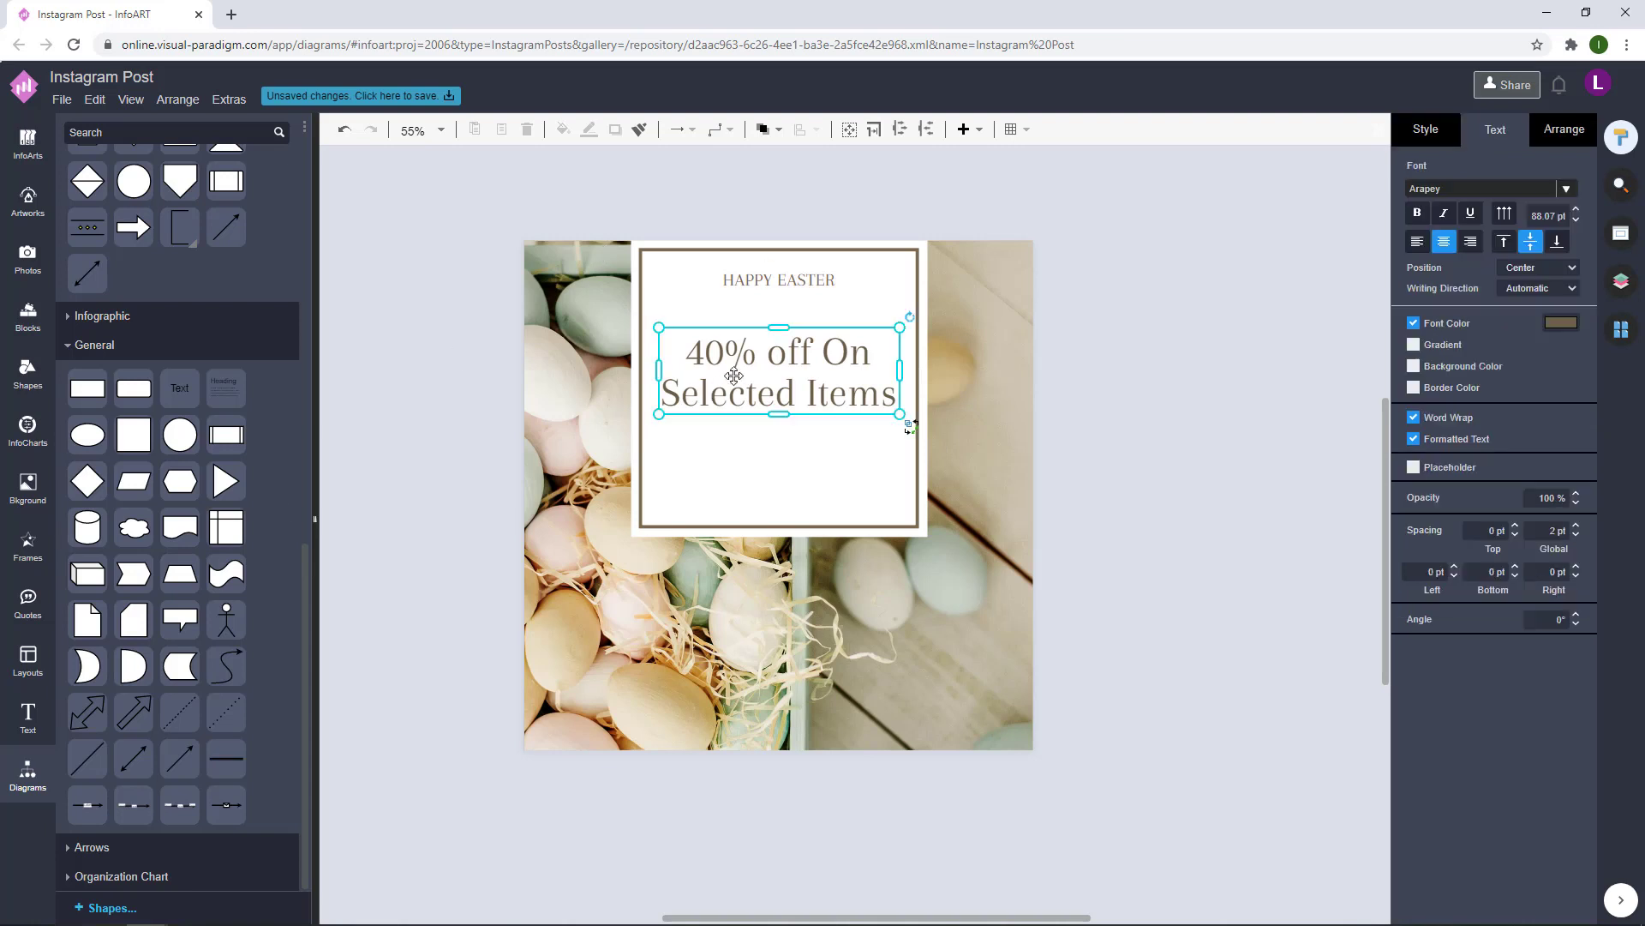
{"action": "left_click", "coordinate": [1565, 191]}
{"action": "scroll", "coordinate": [1429, 343], "scroll_direction": "down", "scroll_amount": 10}
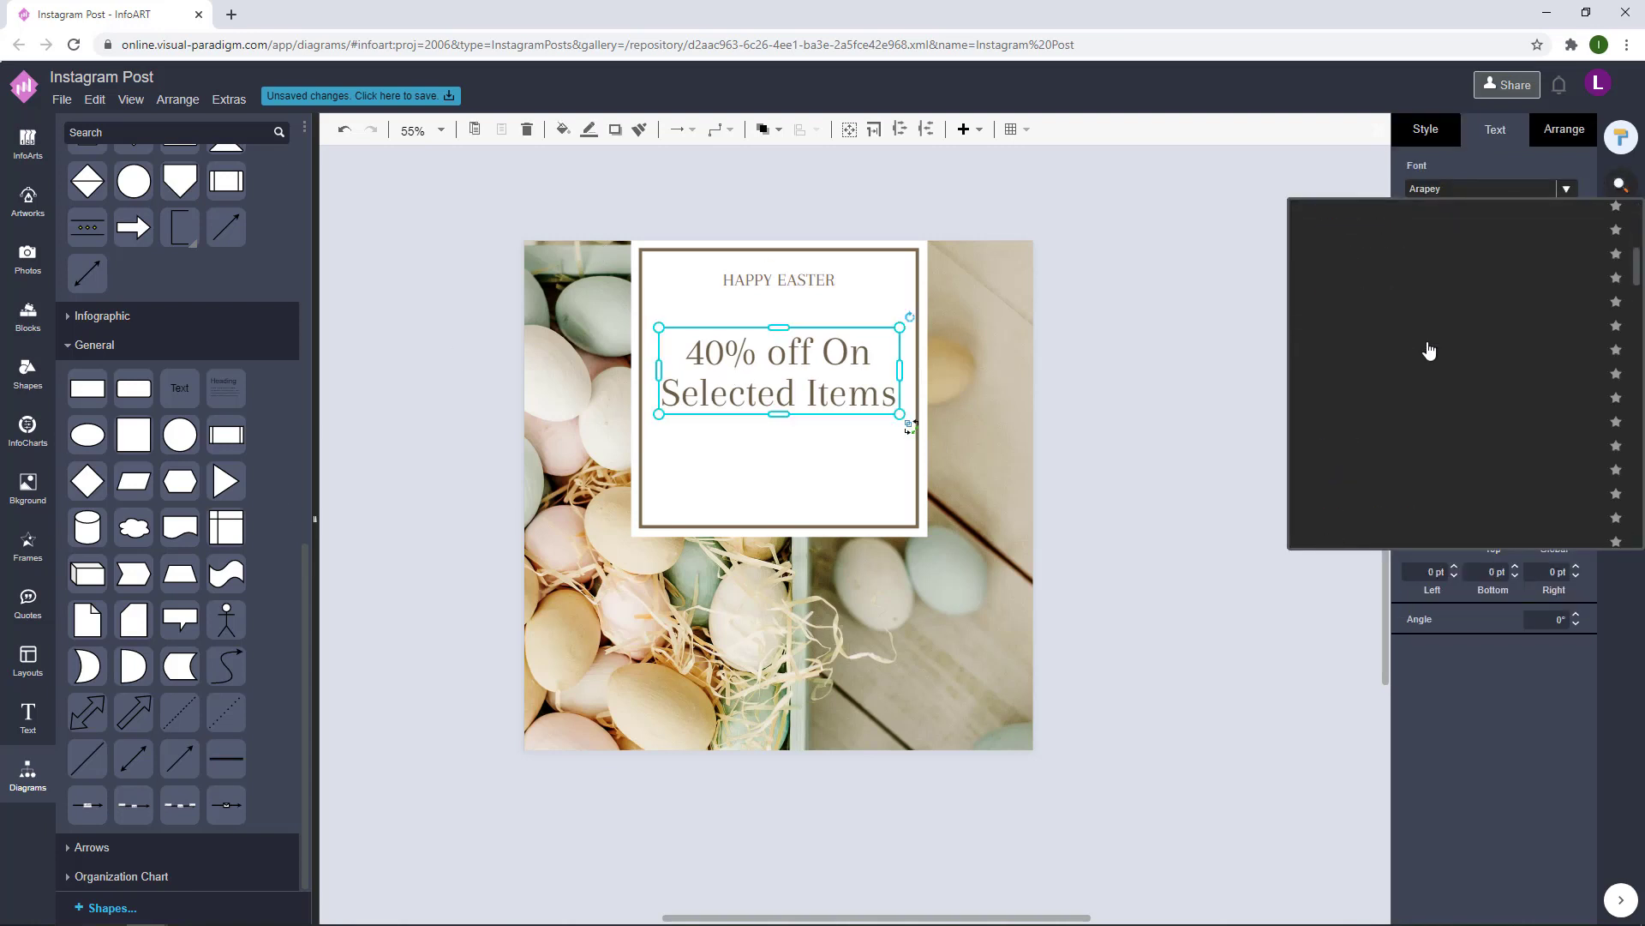
{"action": "left_click", "coordinate": [1424, 396]}
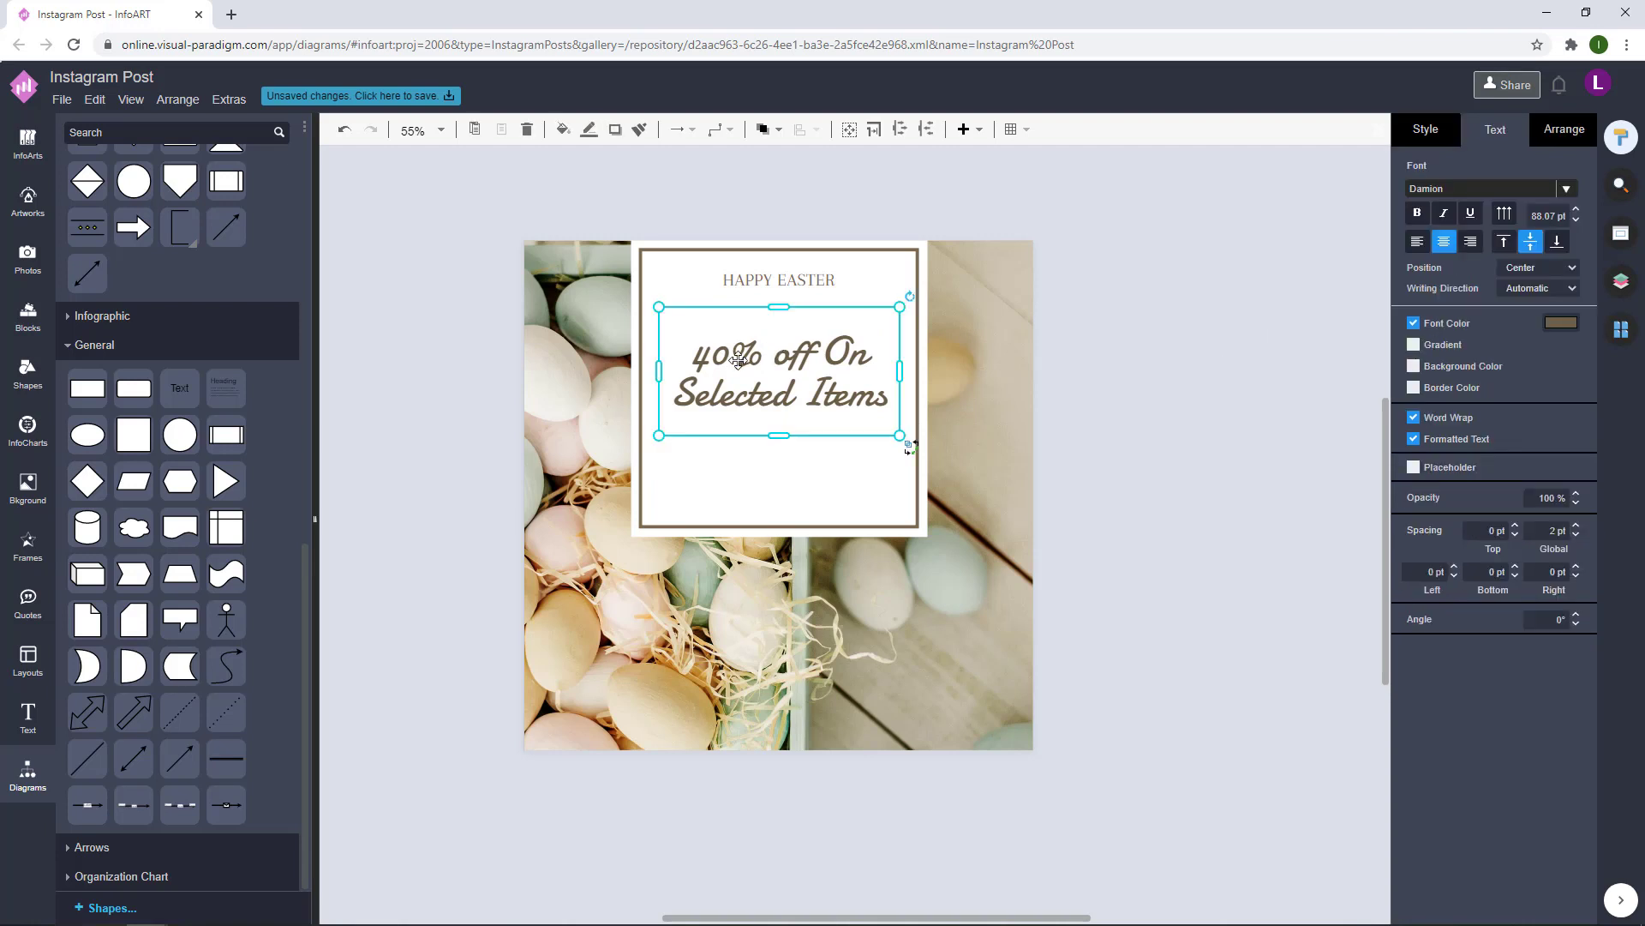
Tighten the line height of the Damion-styled sale text.
{"action": "key", "text": "F2"}
{"action": "left_click", "coordinate": [1576, 399]}
{"action": "left_click", "coordinate": [1576, 398]}
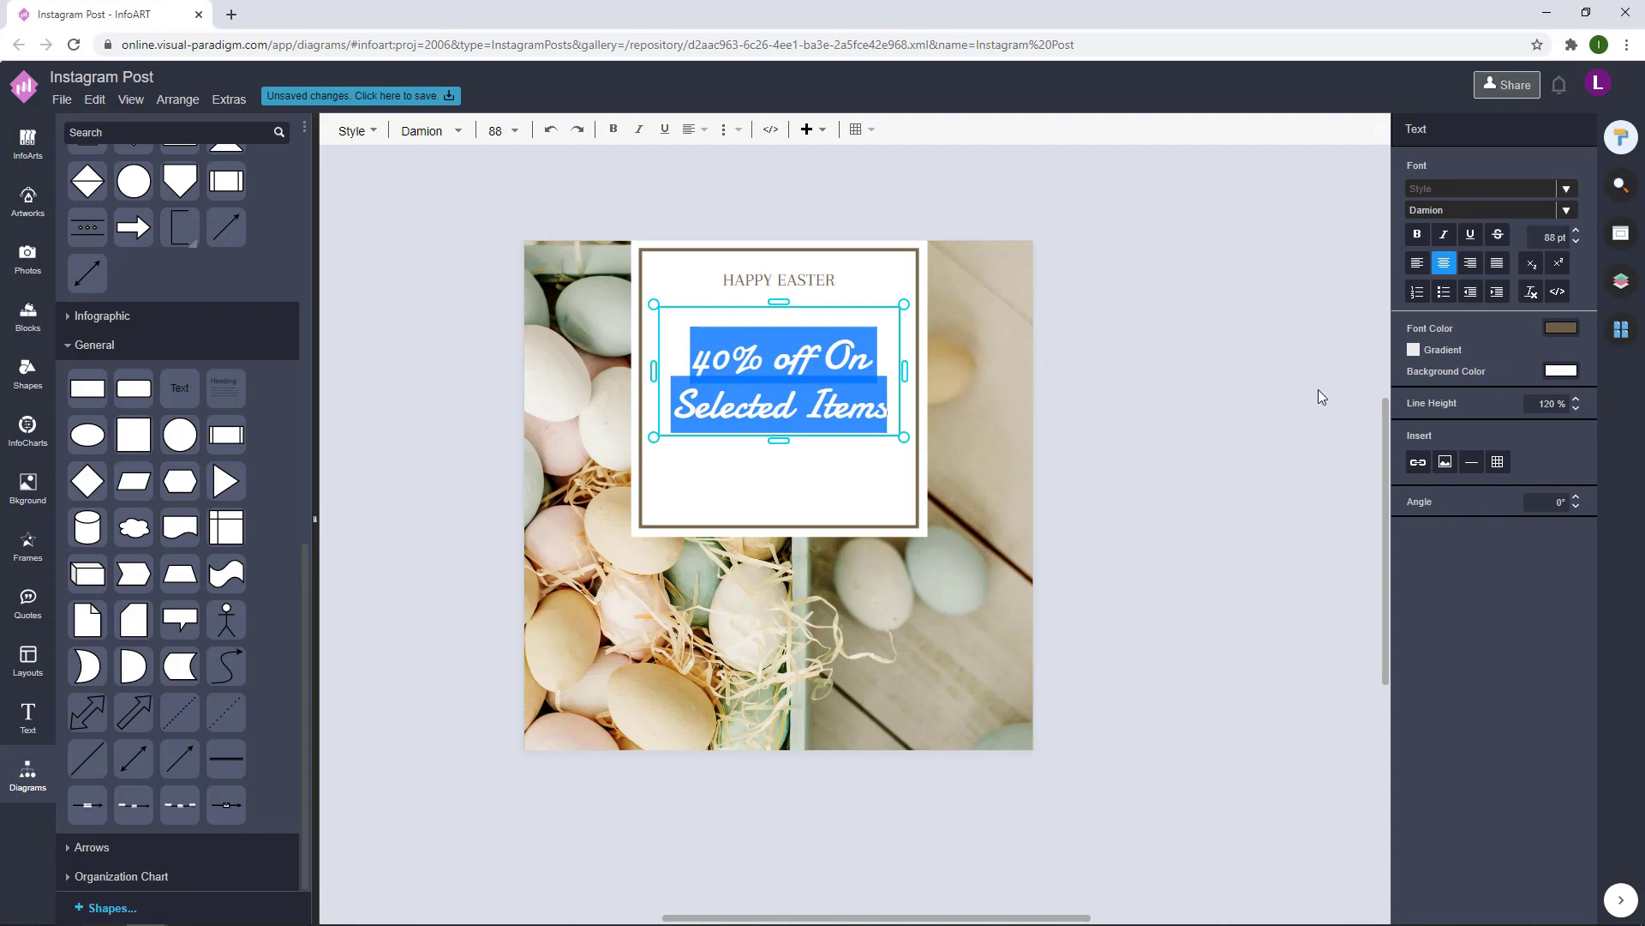
{"action": "left_click", "coordinate": [1333, 333]}
Enlarge the sale text slightly and recentre it below the HAPPY EASTER heading.
{"action": "left_click_drag", "start_coordinate": [784, 364], "coordinate": [778, 360]}
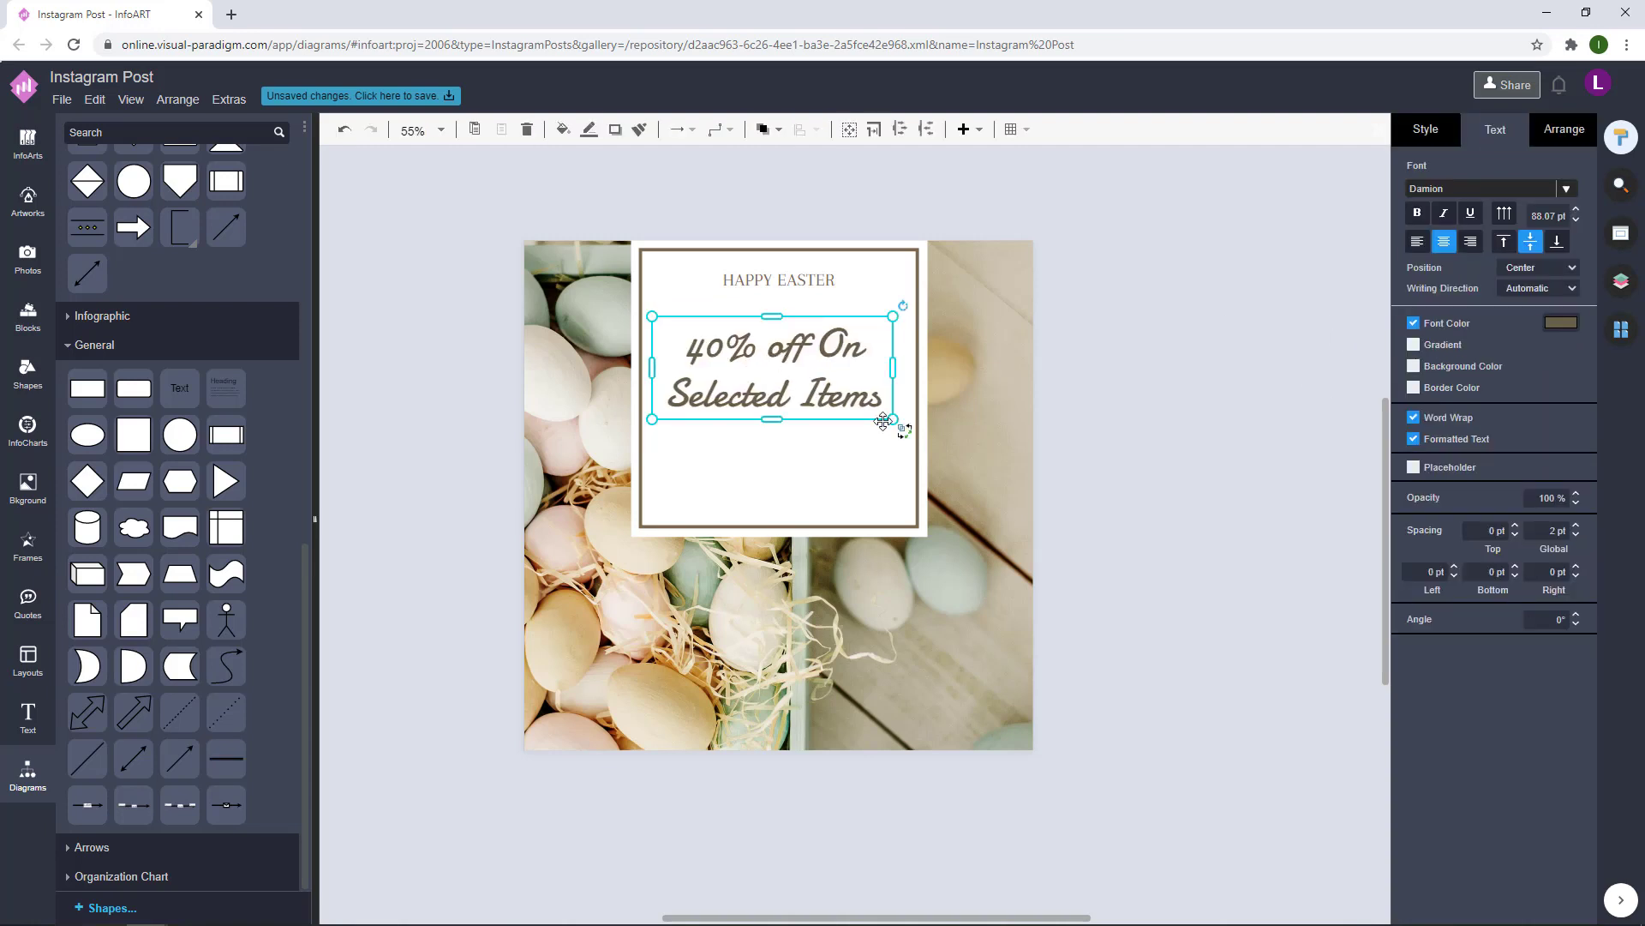
{"action": "left_click_drag", "start_coordinate": [890, 419], "coordinate": [903, 424]}
{"action": "left_click_drag", "start_coordinate": [805, 394], "coordinate": [808, 391]}
{"action": "left_click", "coordinate": [1170, 326]}
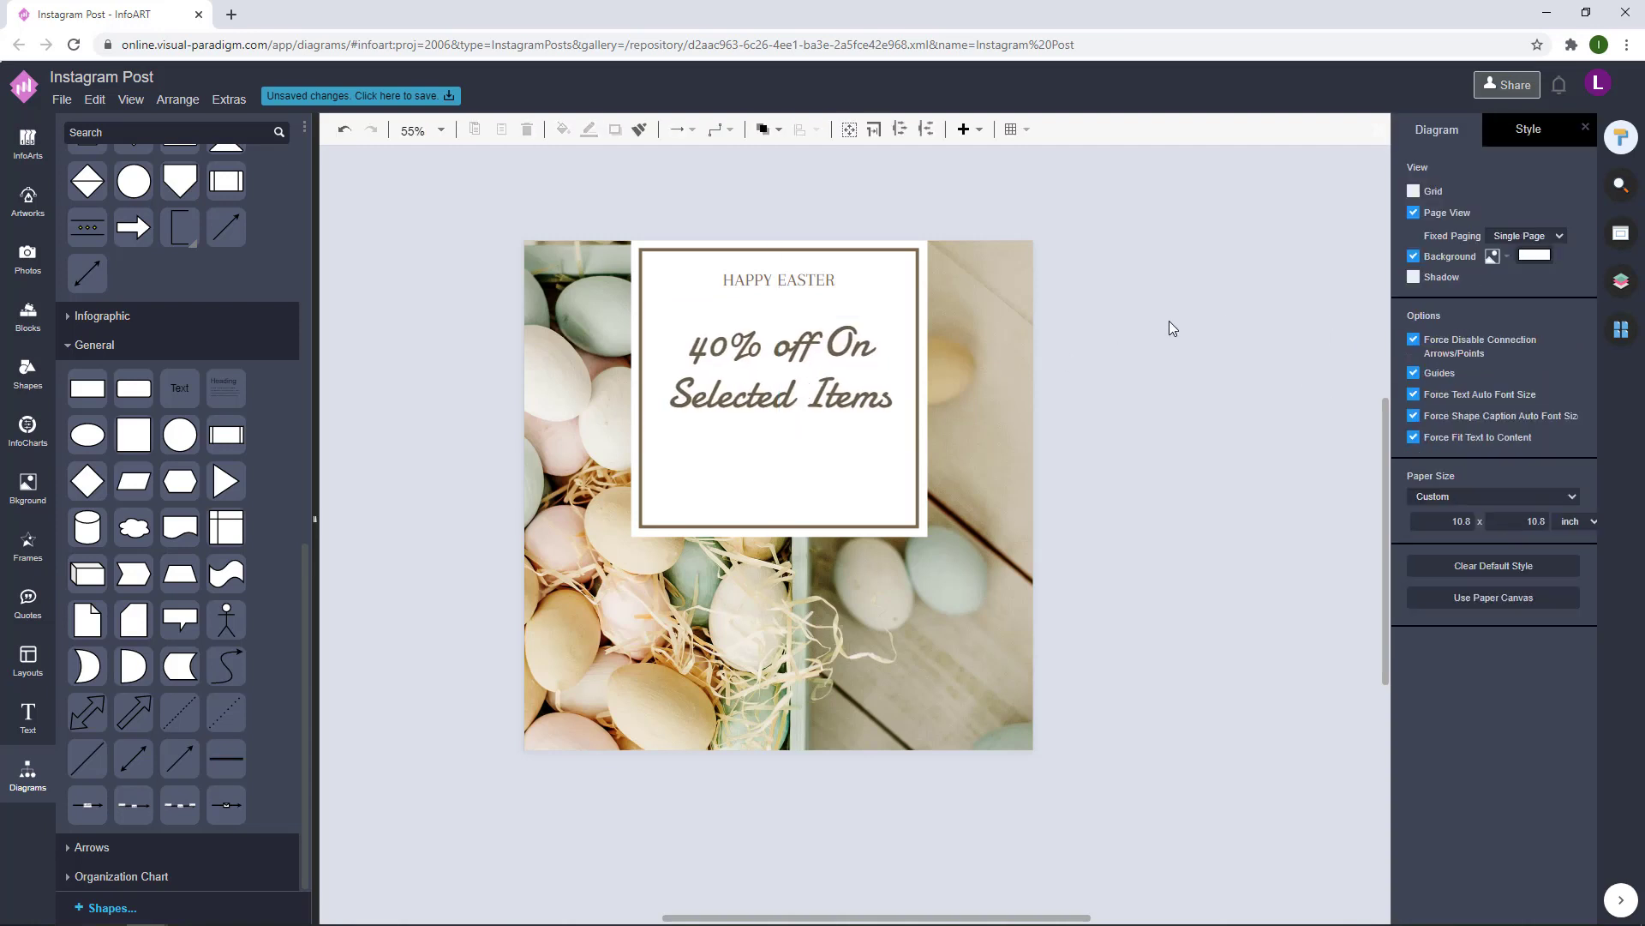
Add a thin horizontal rectangle as a divider between the heading and the sale text, filled with colour 6B5E46.
{"action": "left_click_drag", "start_coordinate": [106, 388], "coordinate": [885, 286]}
{"action": "left_click_drag", "start_coordinate": [781, 230], "coordinate": [747, 309]}
{"action": "left_click", "coordinate": [1426, 129]}
{"action": "left_click", "coordinate": [1413, 249]}
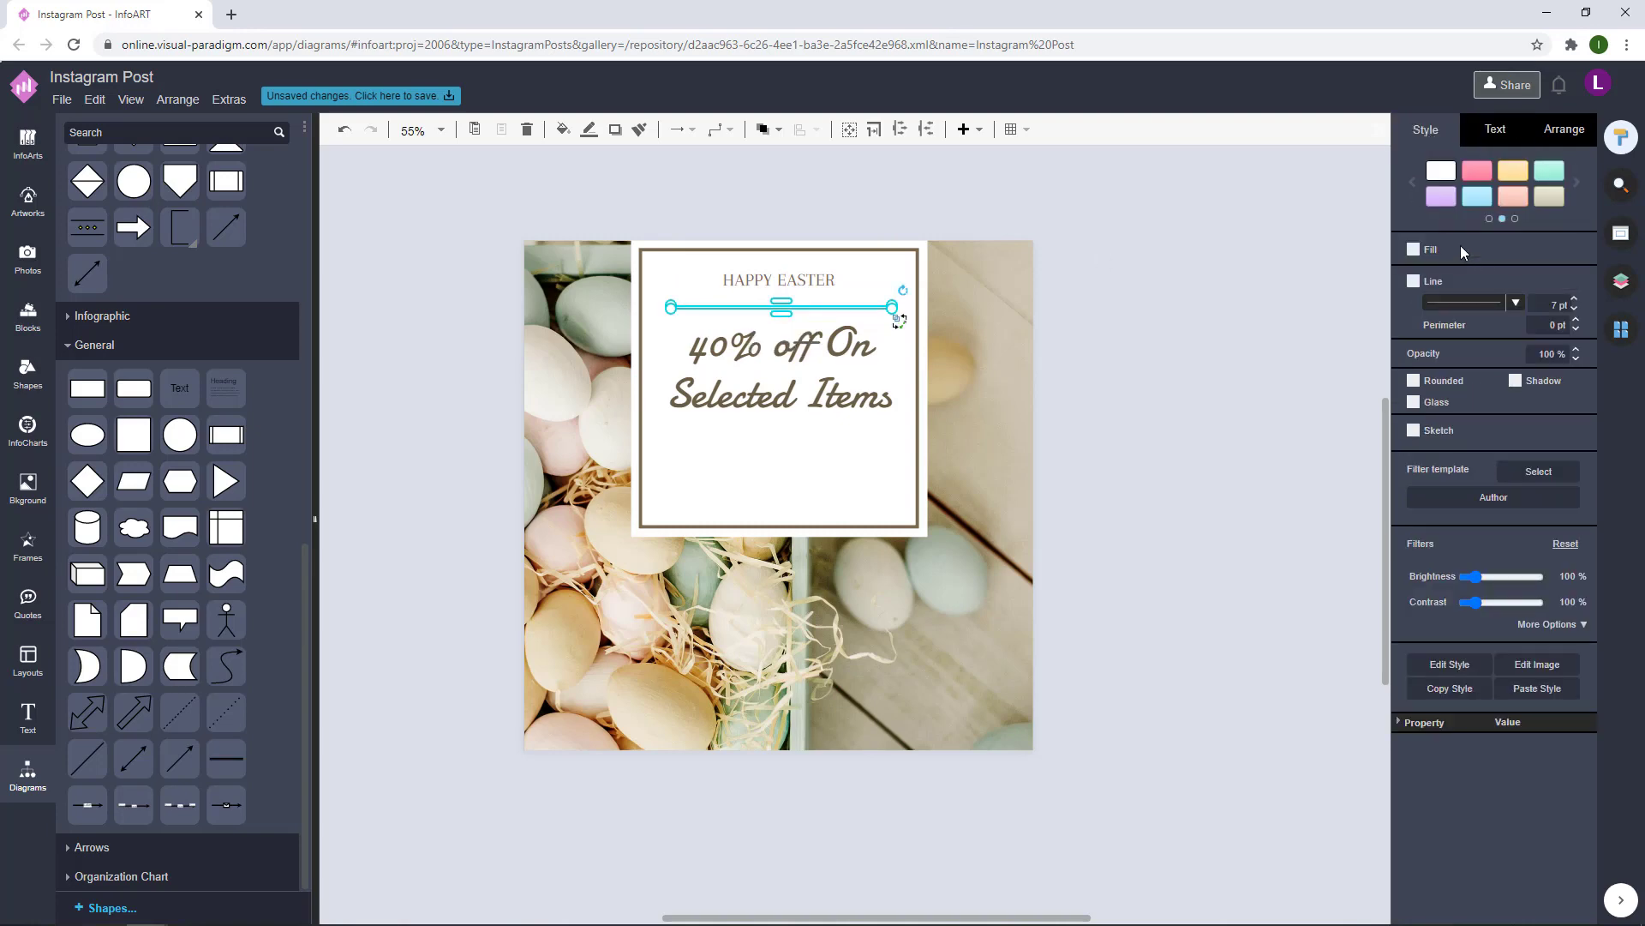
{"action": "left_click", "coordinate": [1561, 249]}
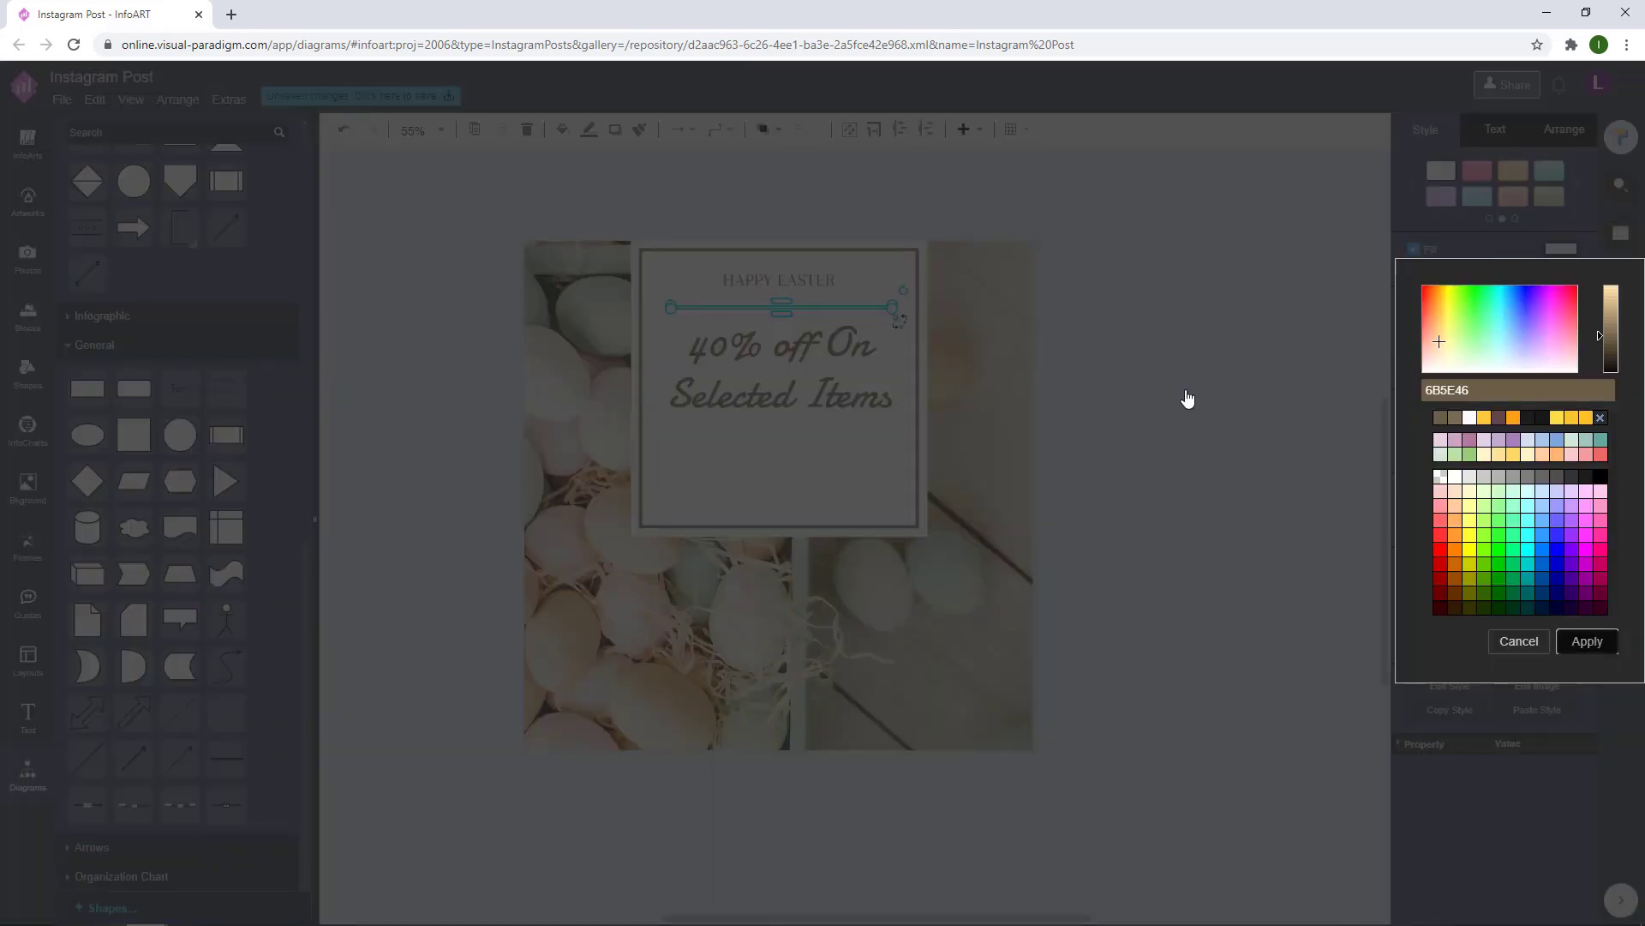
{"action": "left_click", "coordinate": [1186, 397]}
Raise the divider slightly toward the heading and move the sale text up beneath it.
{"action": "left_click_drag", "start_coordinate": [847, 309], "coordinate": [845, 301]}
{"action": "left_click", "coordinate": [1249, 278]}
{"action": "left_click", "coordinate": [805, 374]}
{"action": "left_click_drag", "start_coordinate": [806, 373], "coordinate": [805, 371]}
{"action": "left_click", "coordinate": [978, 318]}
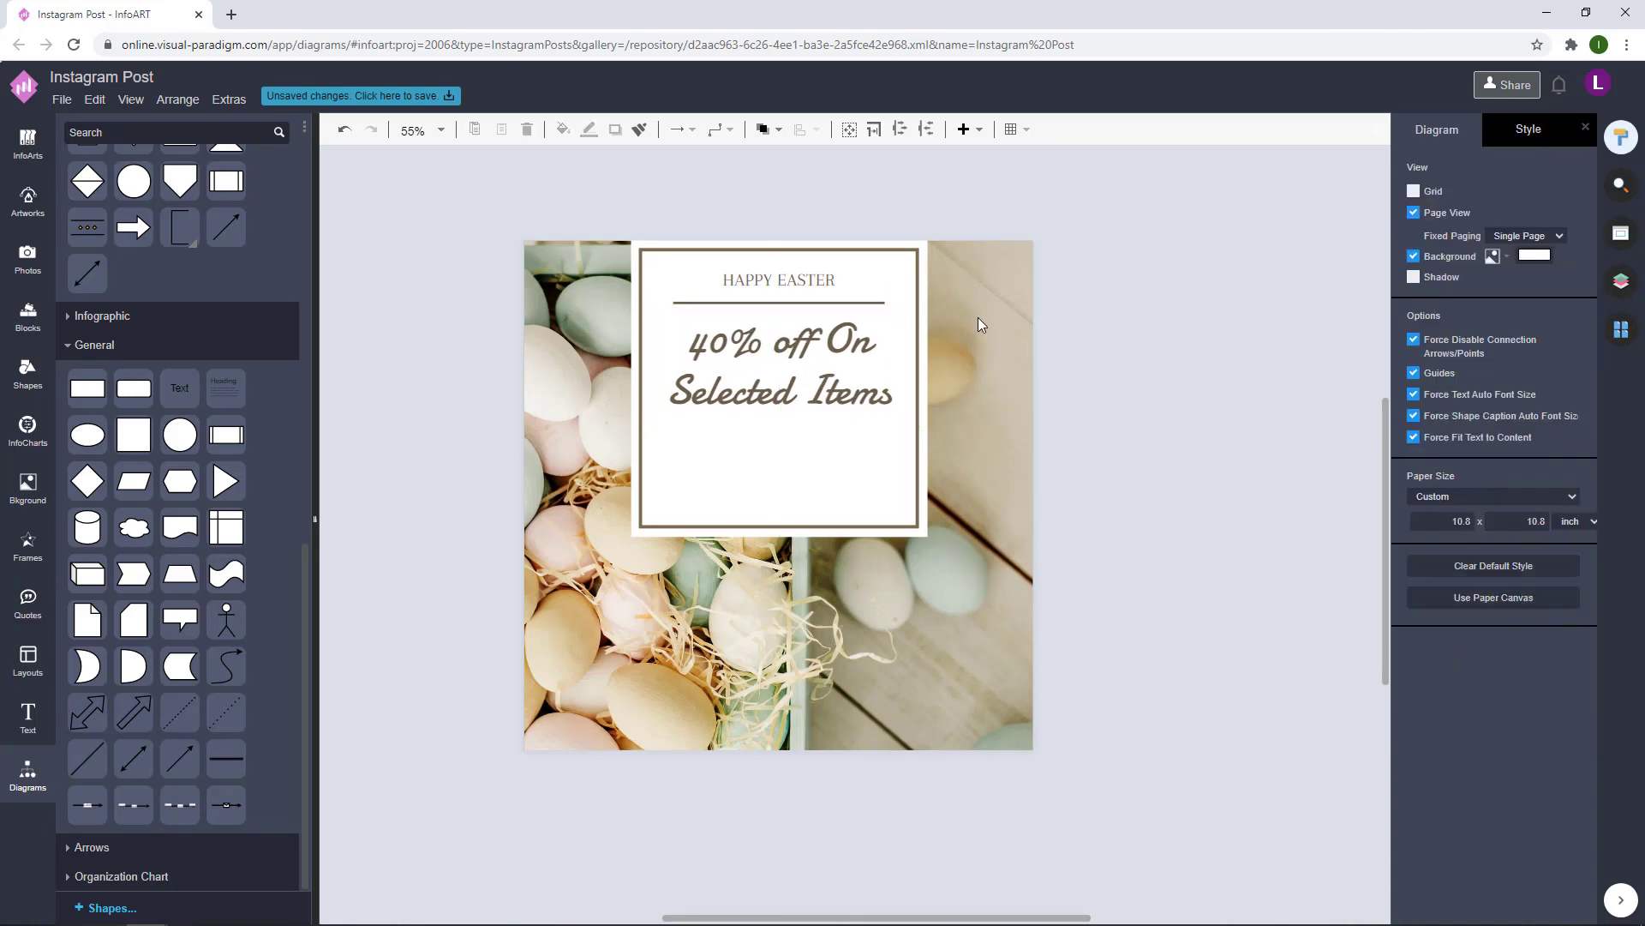
Place a copy of the divider line just below the sale text.
{"action": "left_click", "coordinate": [850, 302]}
{"action": "left_click_drag", "start_coordinate": [853, 309], "coordinate": [853, 431]}
{"action": "left_click", "coordinate": [843, 361]}
{"action": "left_click", "coordinate": [1114, 361]}
{"action": "left_click", "coordinate": [844, 366]}
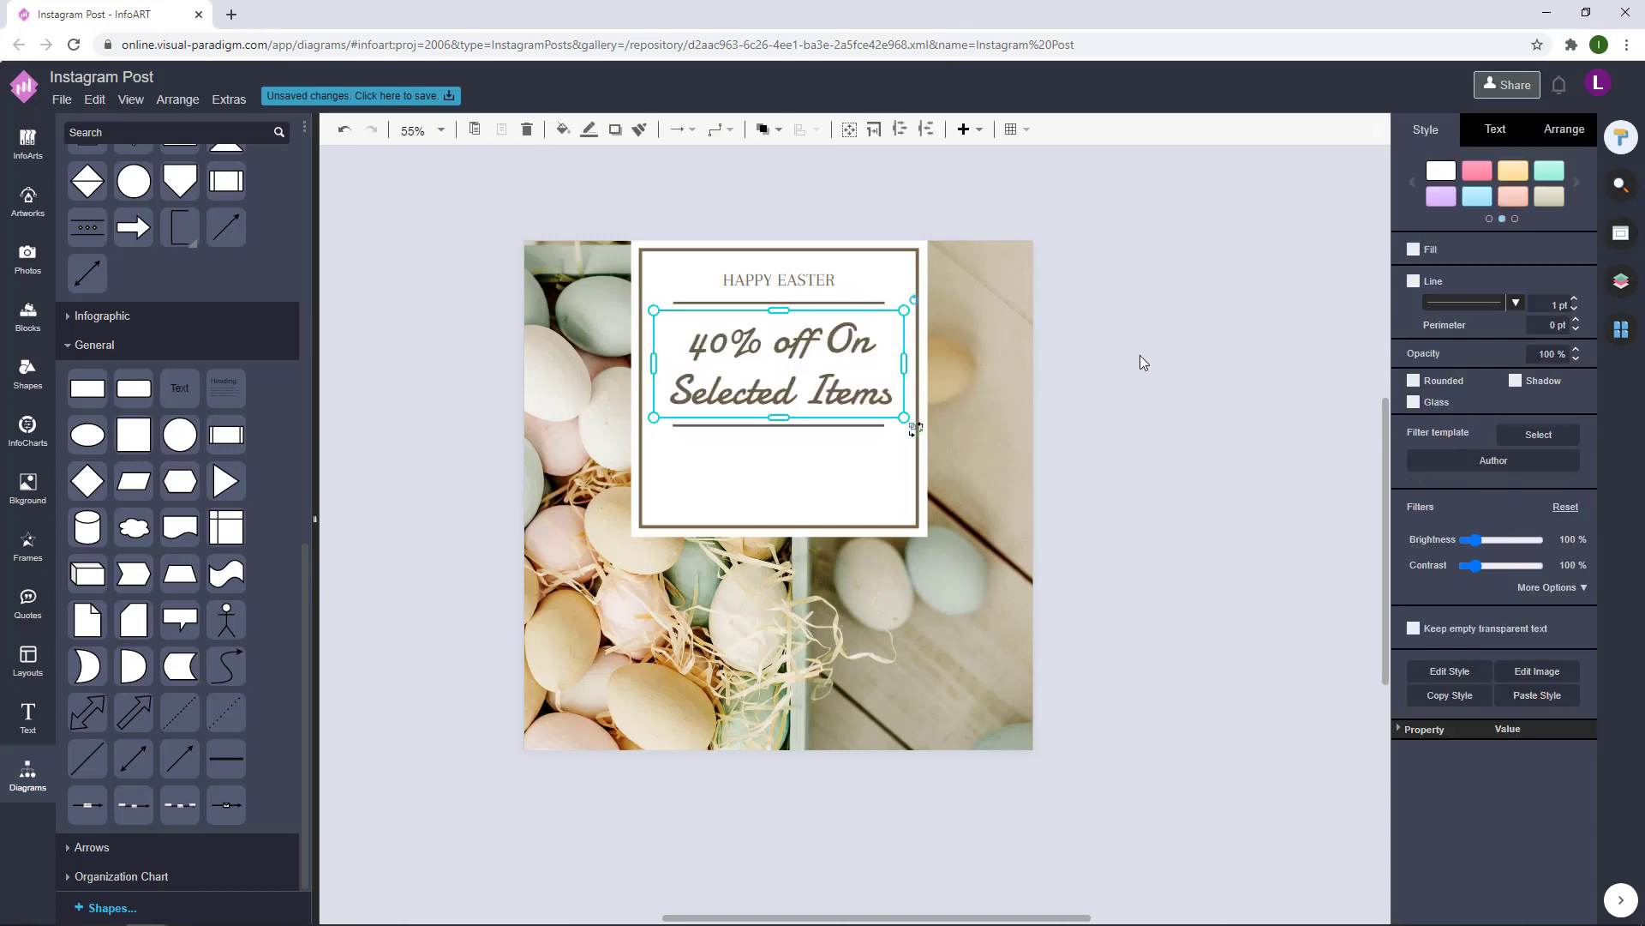
{"action": "left_click", "coordinate": [1142, 362]}
Move the heading, sale text and both divider lines together slightly lower within the frame.
{"action": "left_click_drag", "start_coordinate": [1080, 449], "coordinate": [645, 251]}
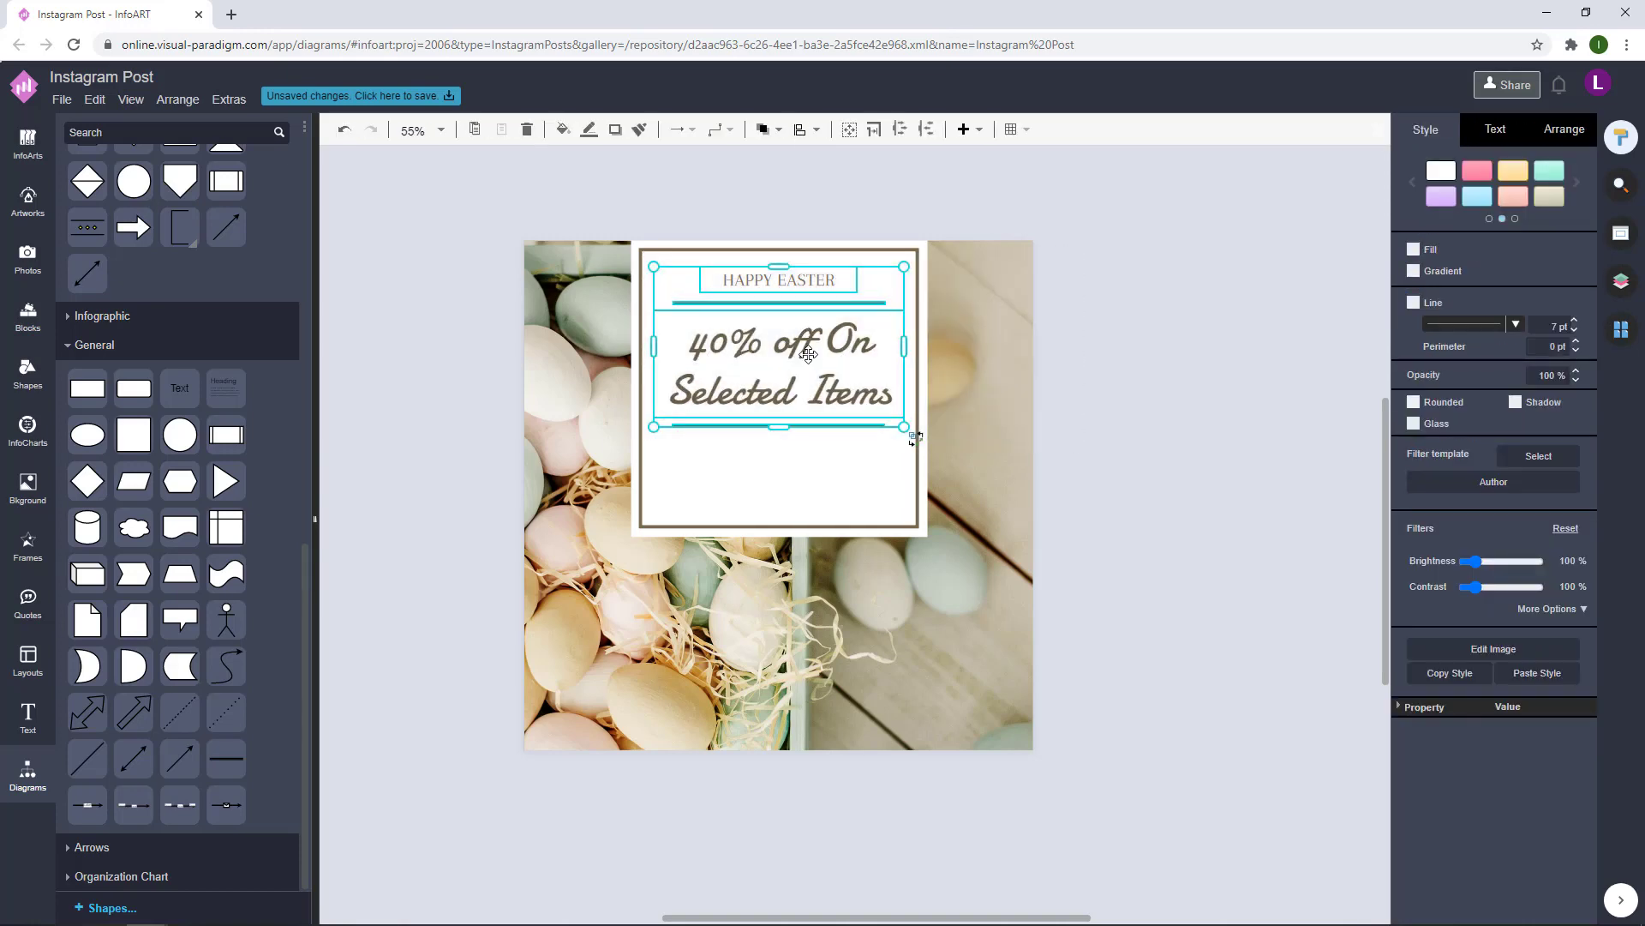
{"action": "left_click_drag", "start_coordinate": [807, 357], "coordinate": [804, 362]}
{"action": "left_click", "coordinate": [1146, 314]}
{"action": "left_click", "coordinate": [814, 369]}
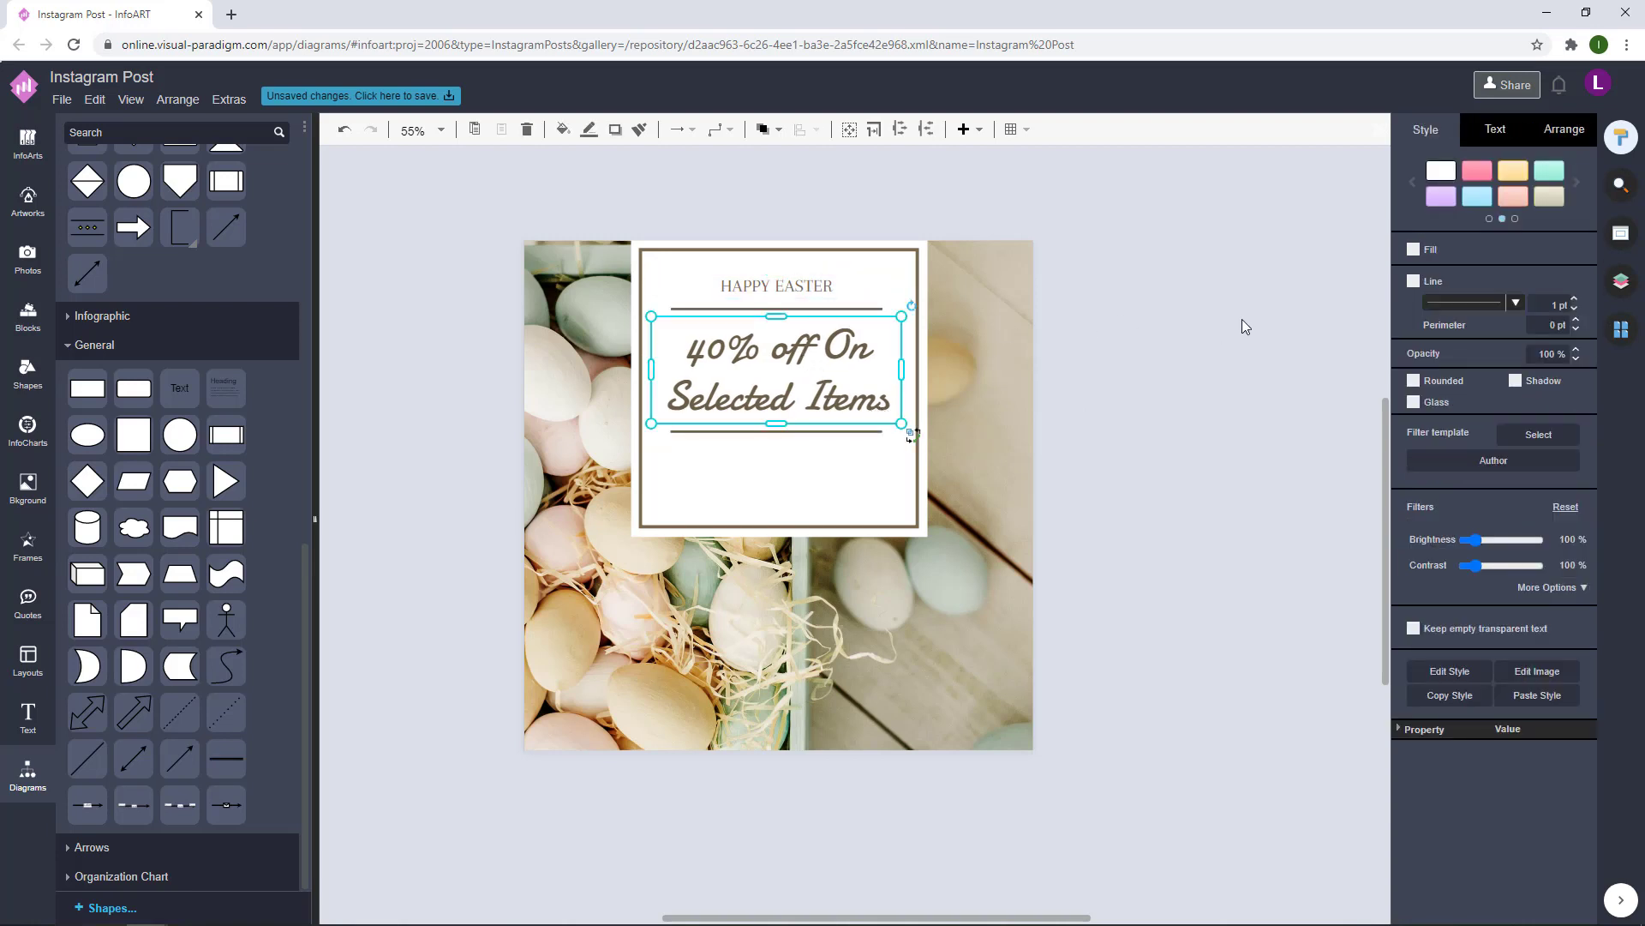
{"action": "left_click", "coordinate": [1236, 319]}
{"action": "scroll", "coordinate": [1209, 369], "scroll_direction": "down", "scroll_amount": 1}
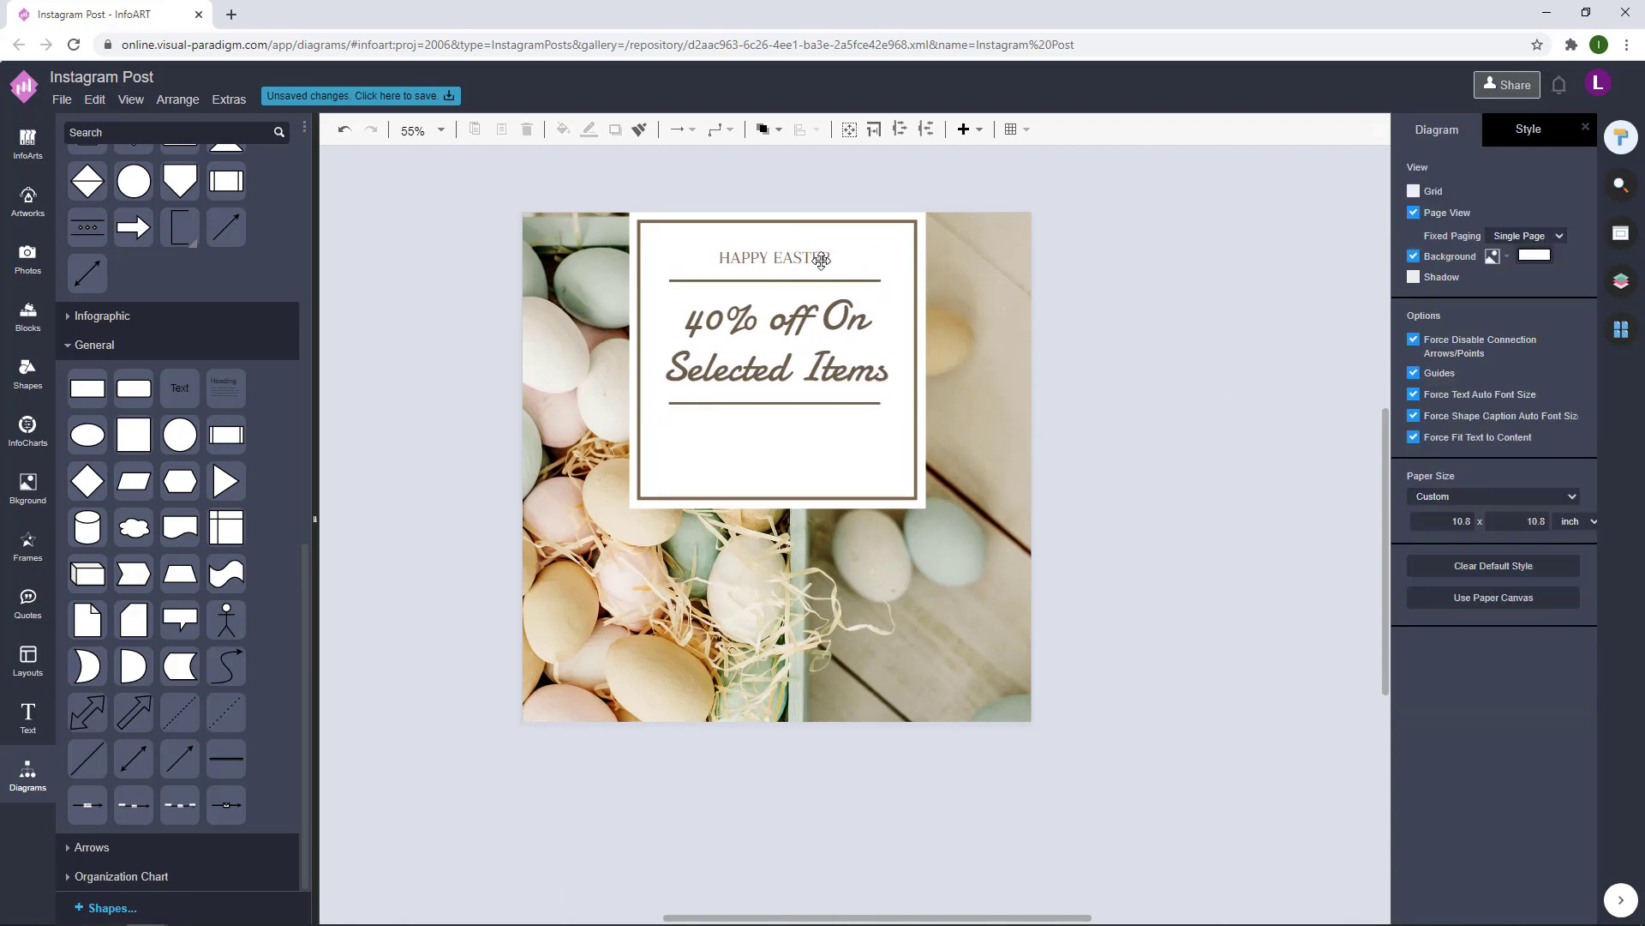
Try the Fontdiner Swanky font on the sale text.
{"action": "left_click", "coordinate": [848, 342]}
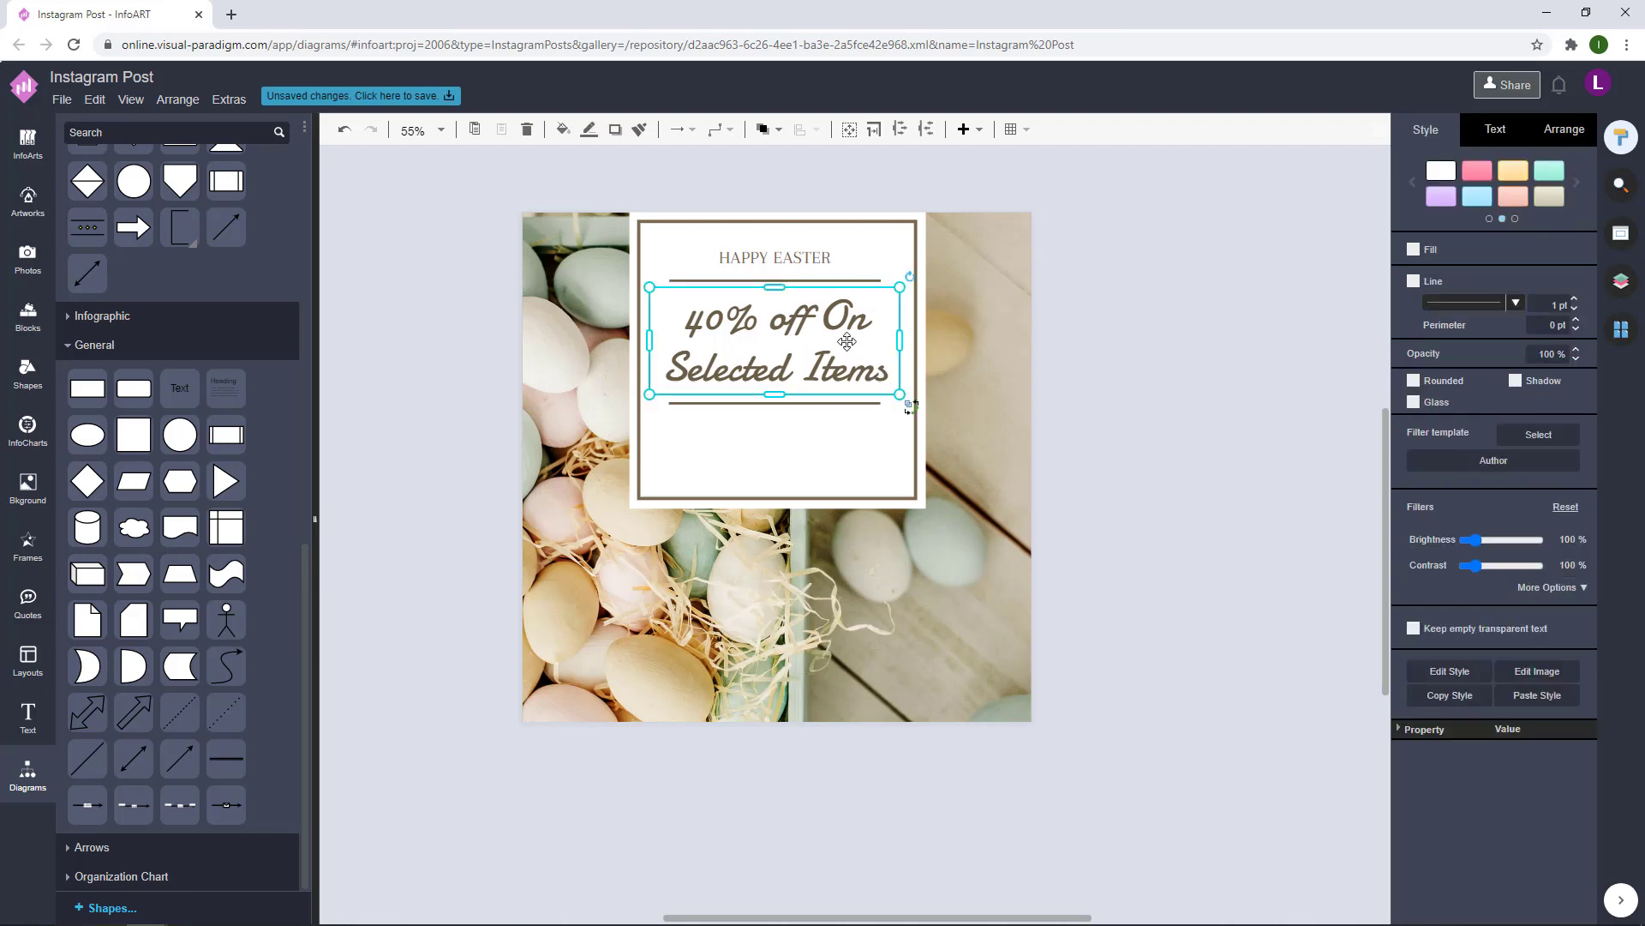
{"action": "left_click", "coordinate": [848, 342]}
{"action": "left_click", "coordinate": [1567, 211]}
{"action": "scroll", "coordinate": [1467, 398], "scroll_direction": "down", "scroll_amount": 15}
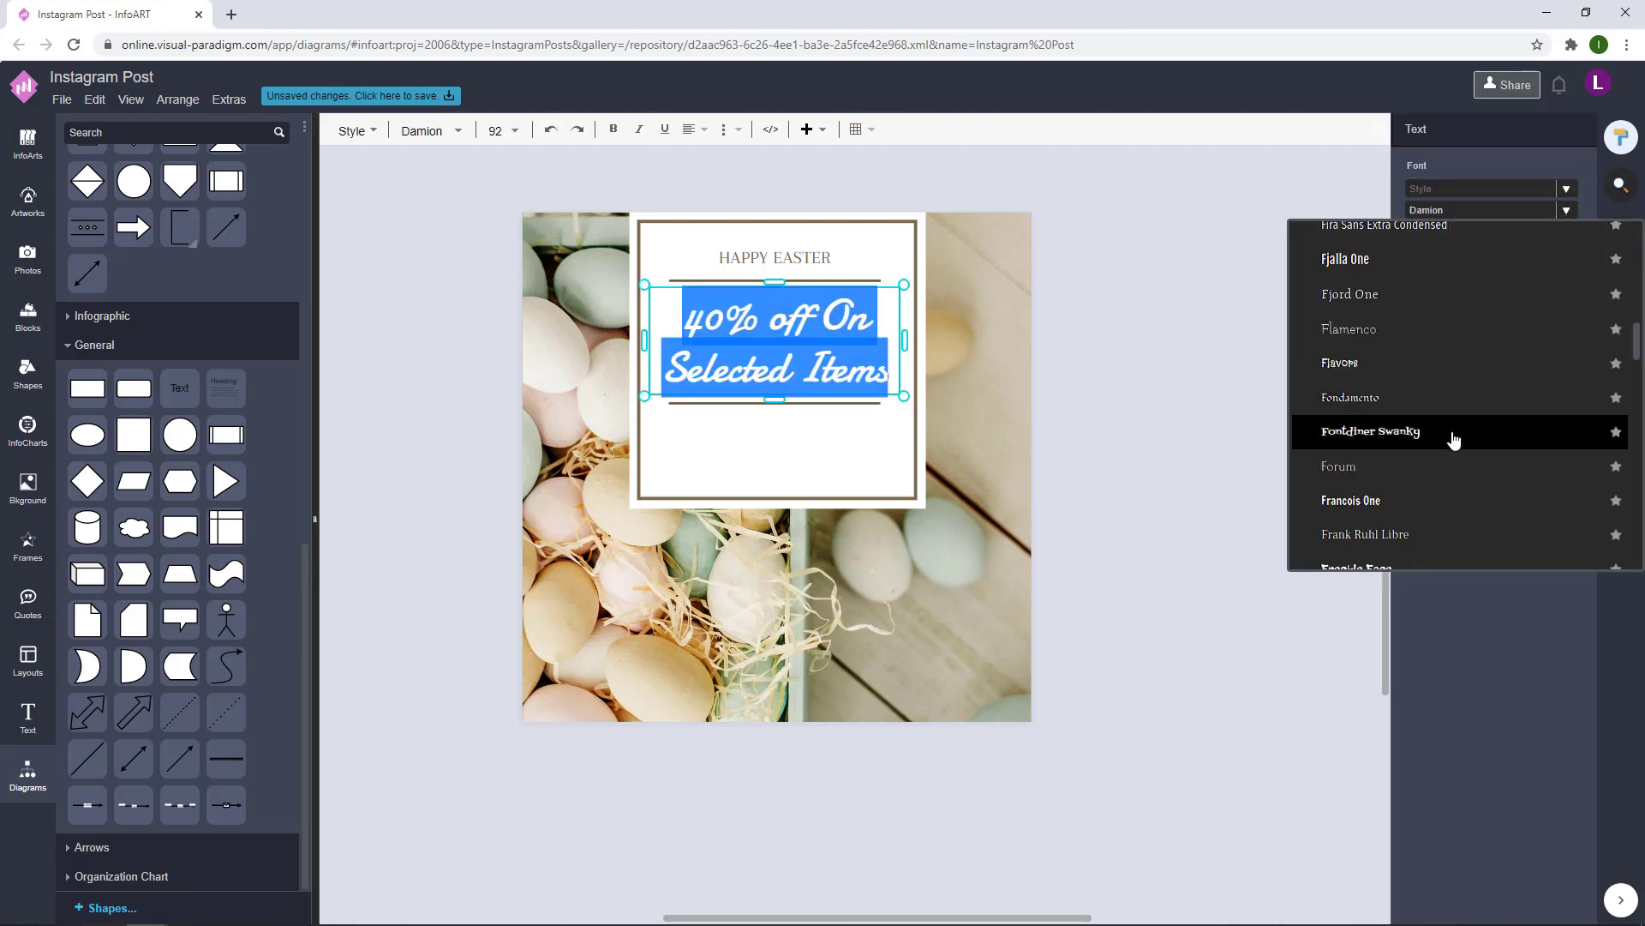
{"action": "left_click", "coordinate": [1457, 431]}
Change the sale text's font to IM Fell Double Pica.
{"action": "left_click", "coordinate": [1567, 212]}
{"action": "scroll", "coordinate": [1432, 390], "scroll_direction": "down", "scroll_amount": 20}
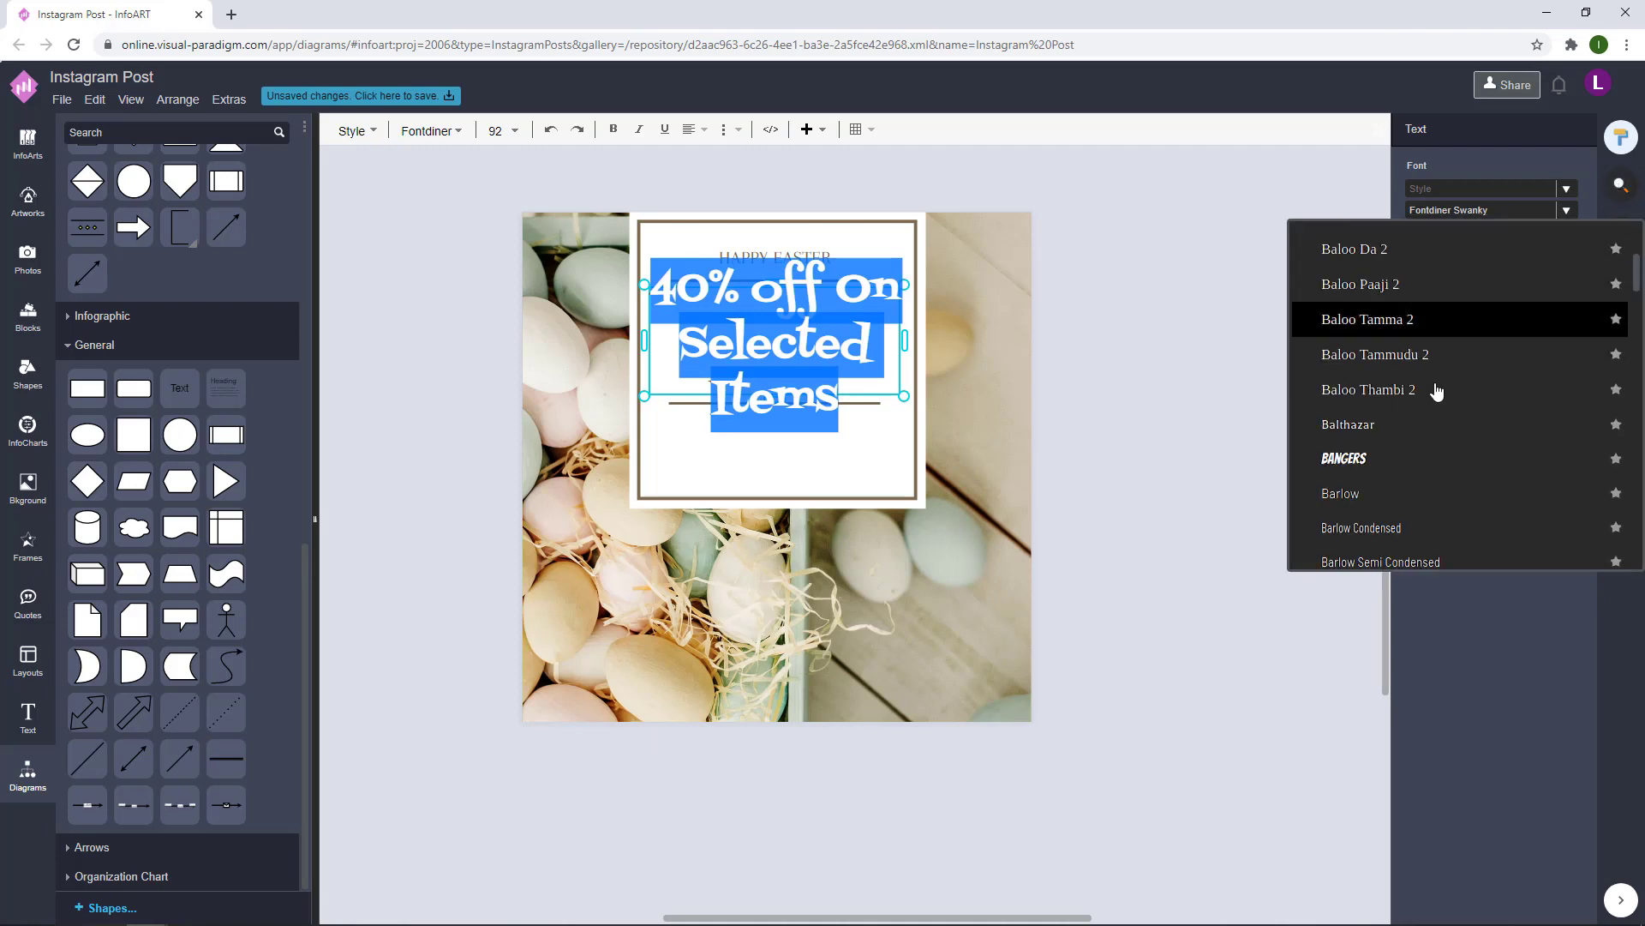
{"action": "scroll", "coordinate": [1431, 399], "scroll_direction": "down", "scroll_amount": 5}
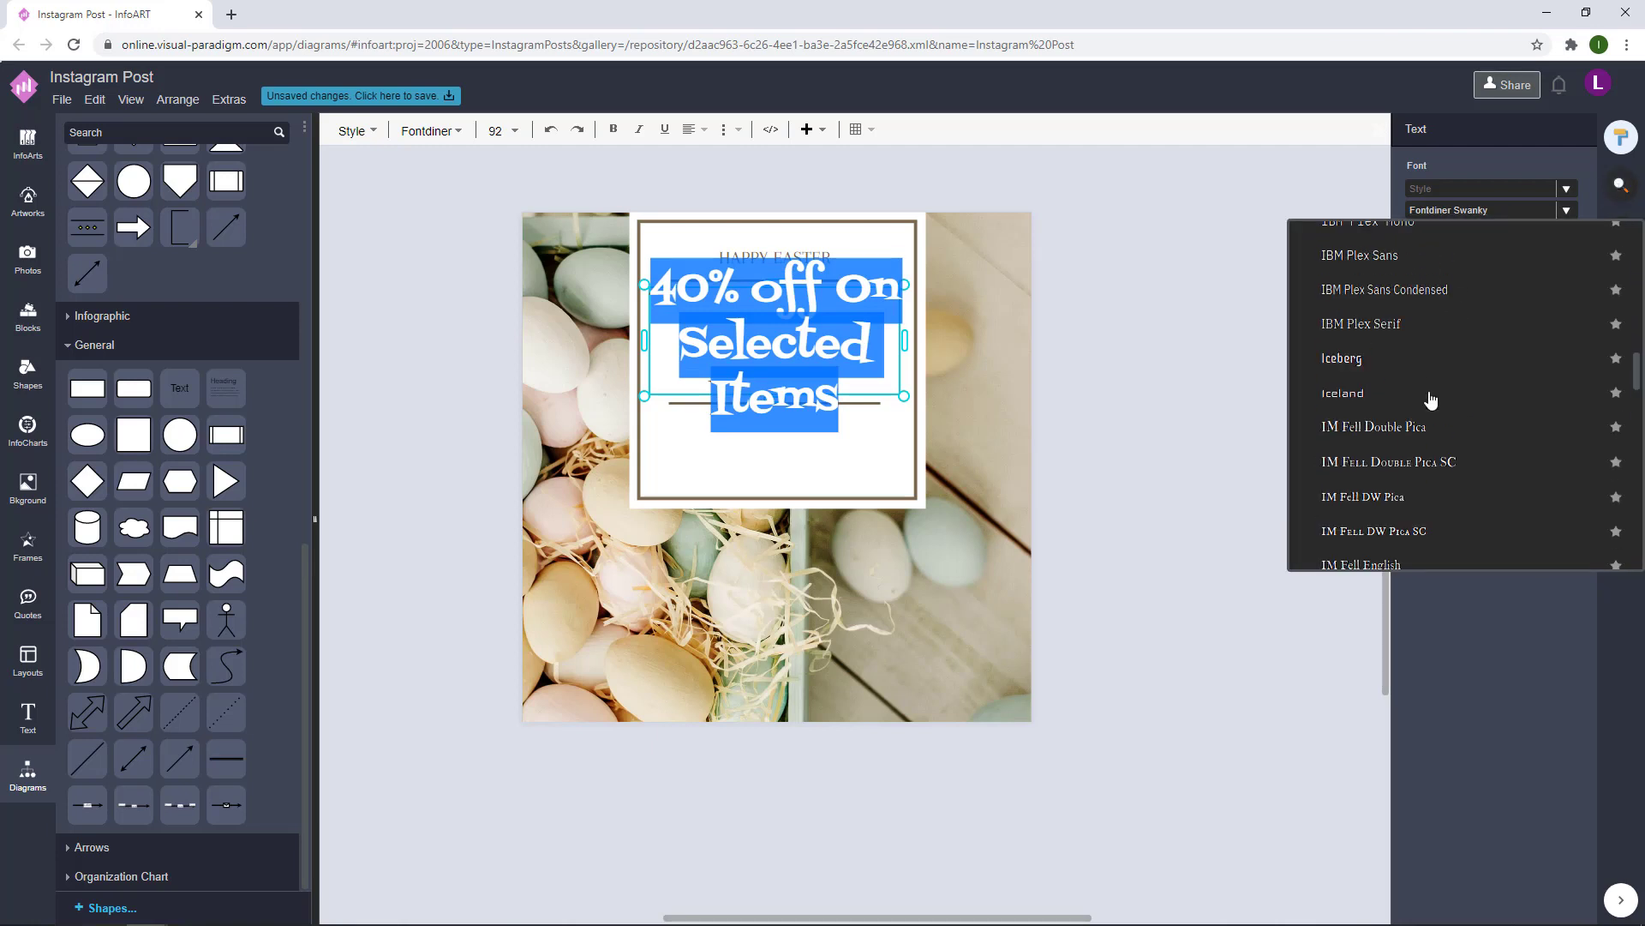
{"action": "left_click", "coordinate": [1431, 429]}
{"action": "left_click", "coordinate": [1181, 359]}
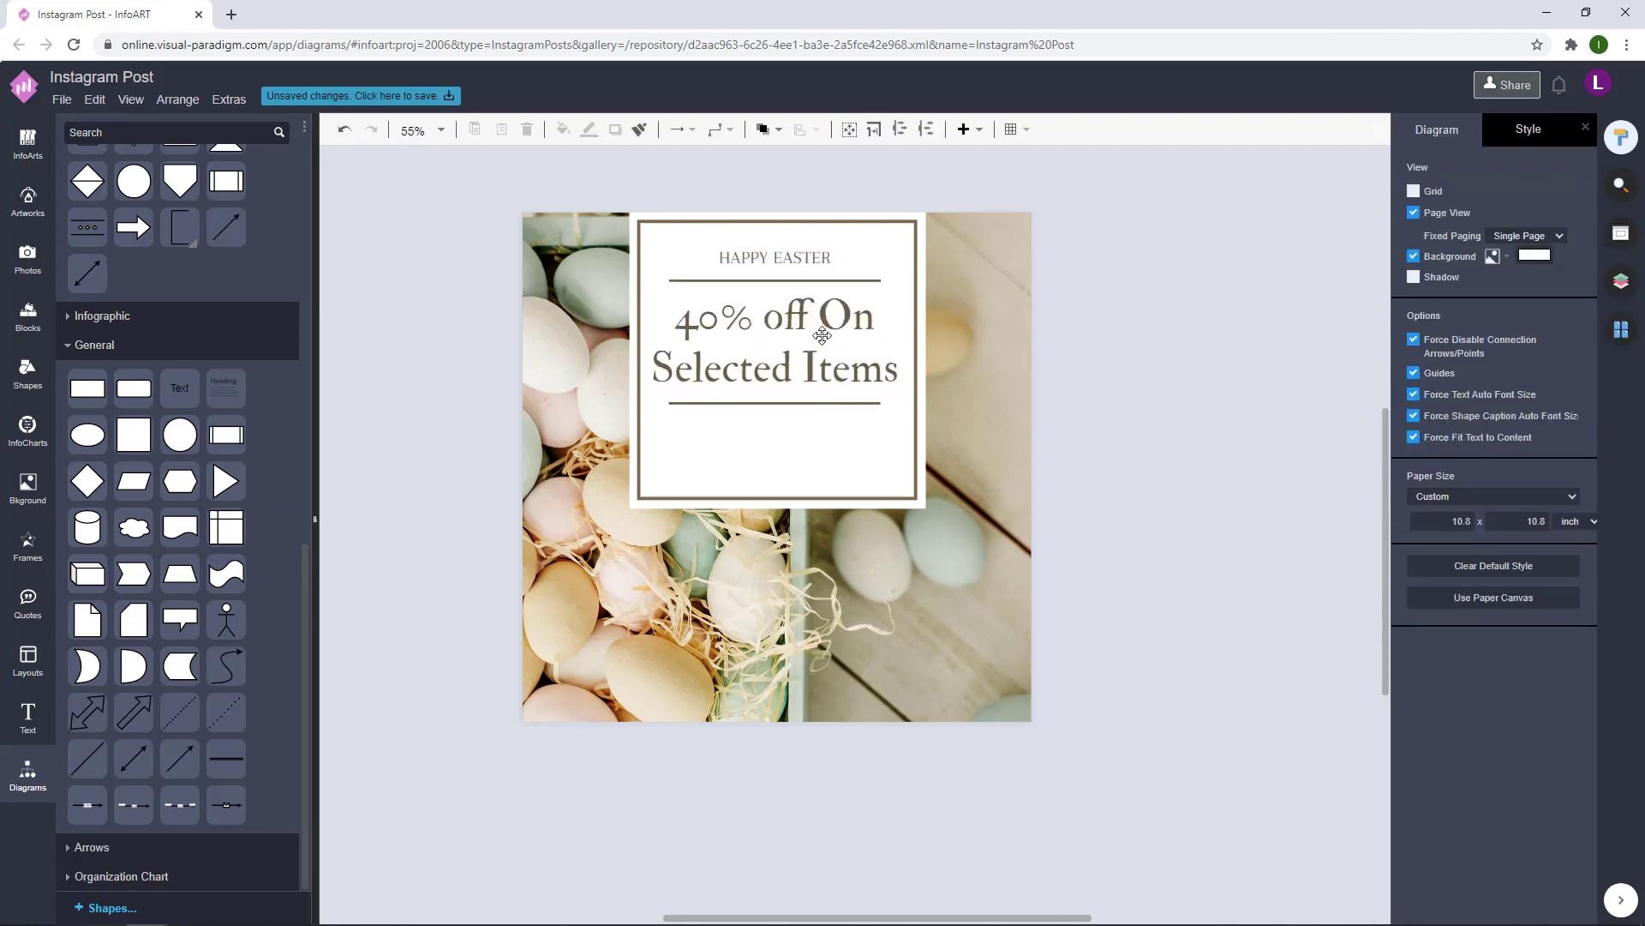
Scale the sale text down slightly, keeping it on two lines.
{"action": "left_click", "coordinate": [870, 318]}
{"action": "left_click_drag", "start_coordinate": [899, 261], "coordinate": [873, 278]}
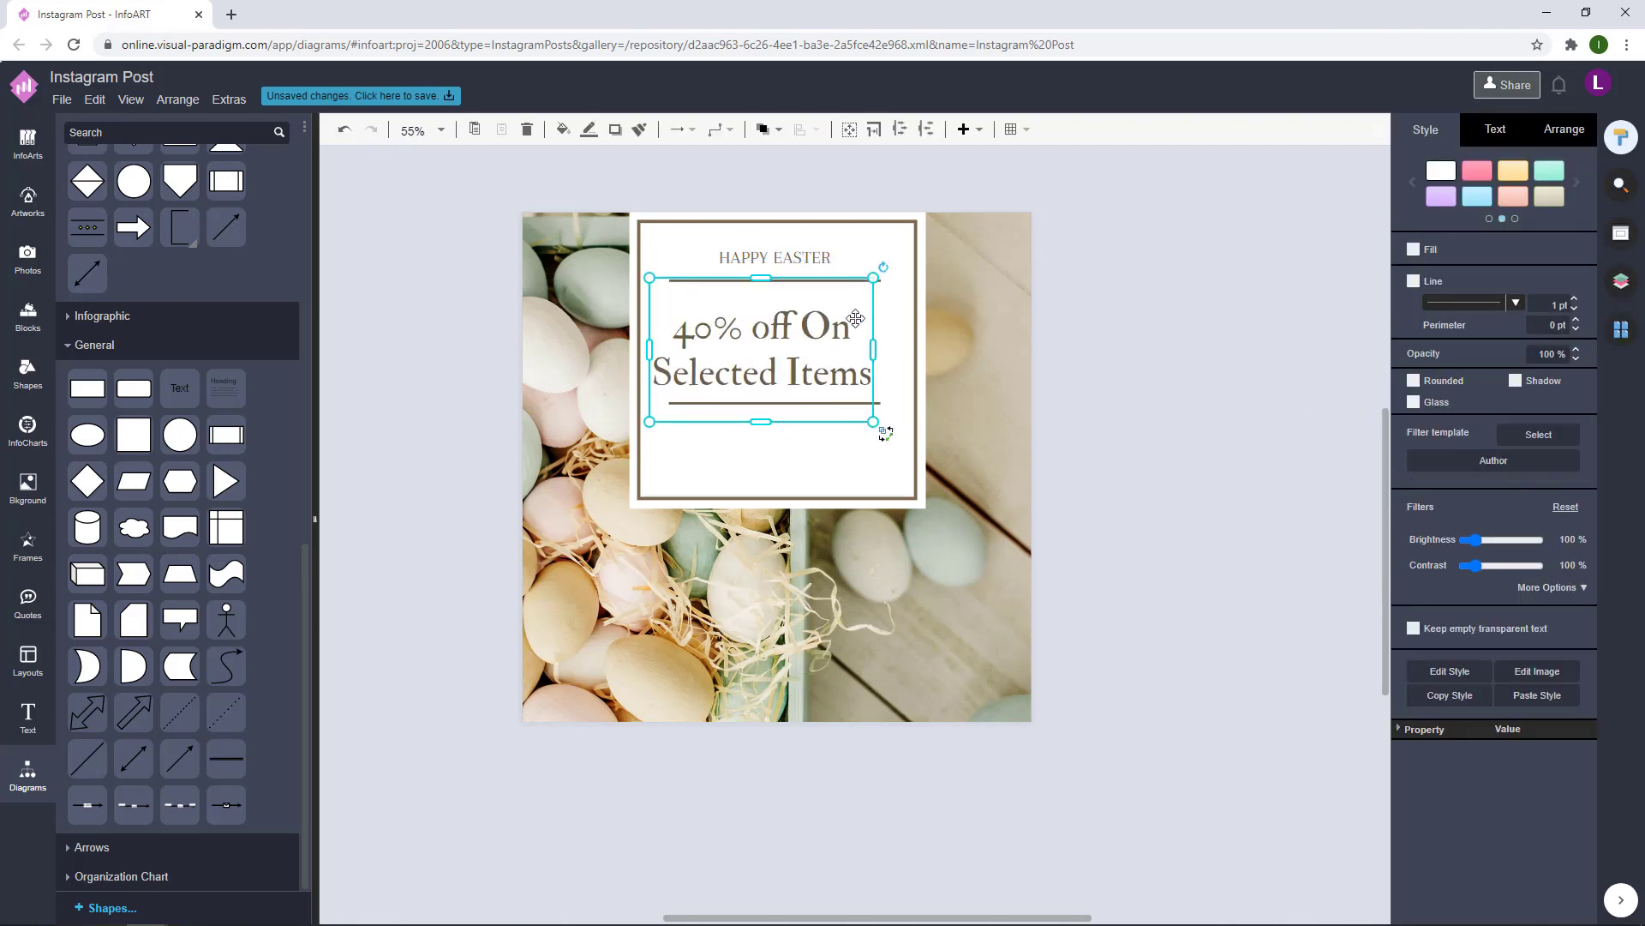
{"action": "double_click", "coordinate": [820, 323]}
{"action": "left_click", "coordinate": [826, 329]}
{"action": "left_click", "coordinate": [1183, 337]}
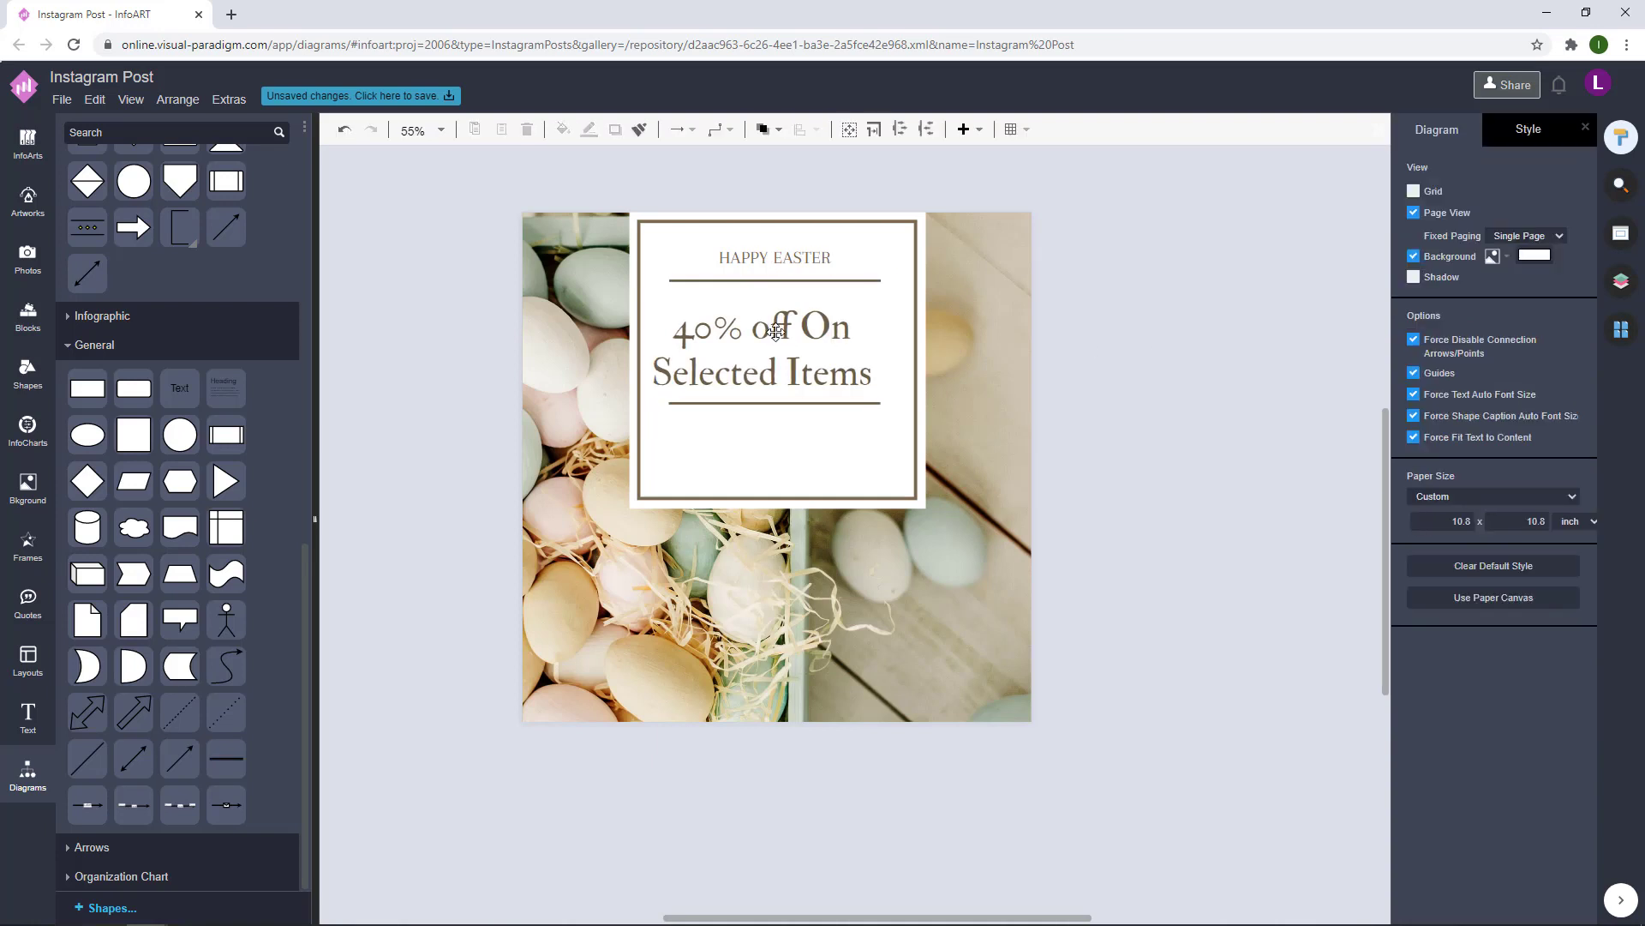
Try capitalising "off" in the sale text, and restore the lowercase letter.
{"action": "double_click", "coordinate": [767, 327]}
{"action": "left_click", "coordinate": [766, 325]}
{"action": "key", "text": "BackSpace"}
{"action": "type", "text": "O"}
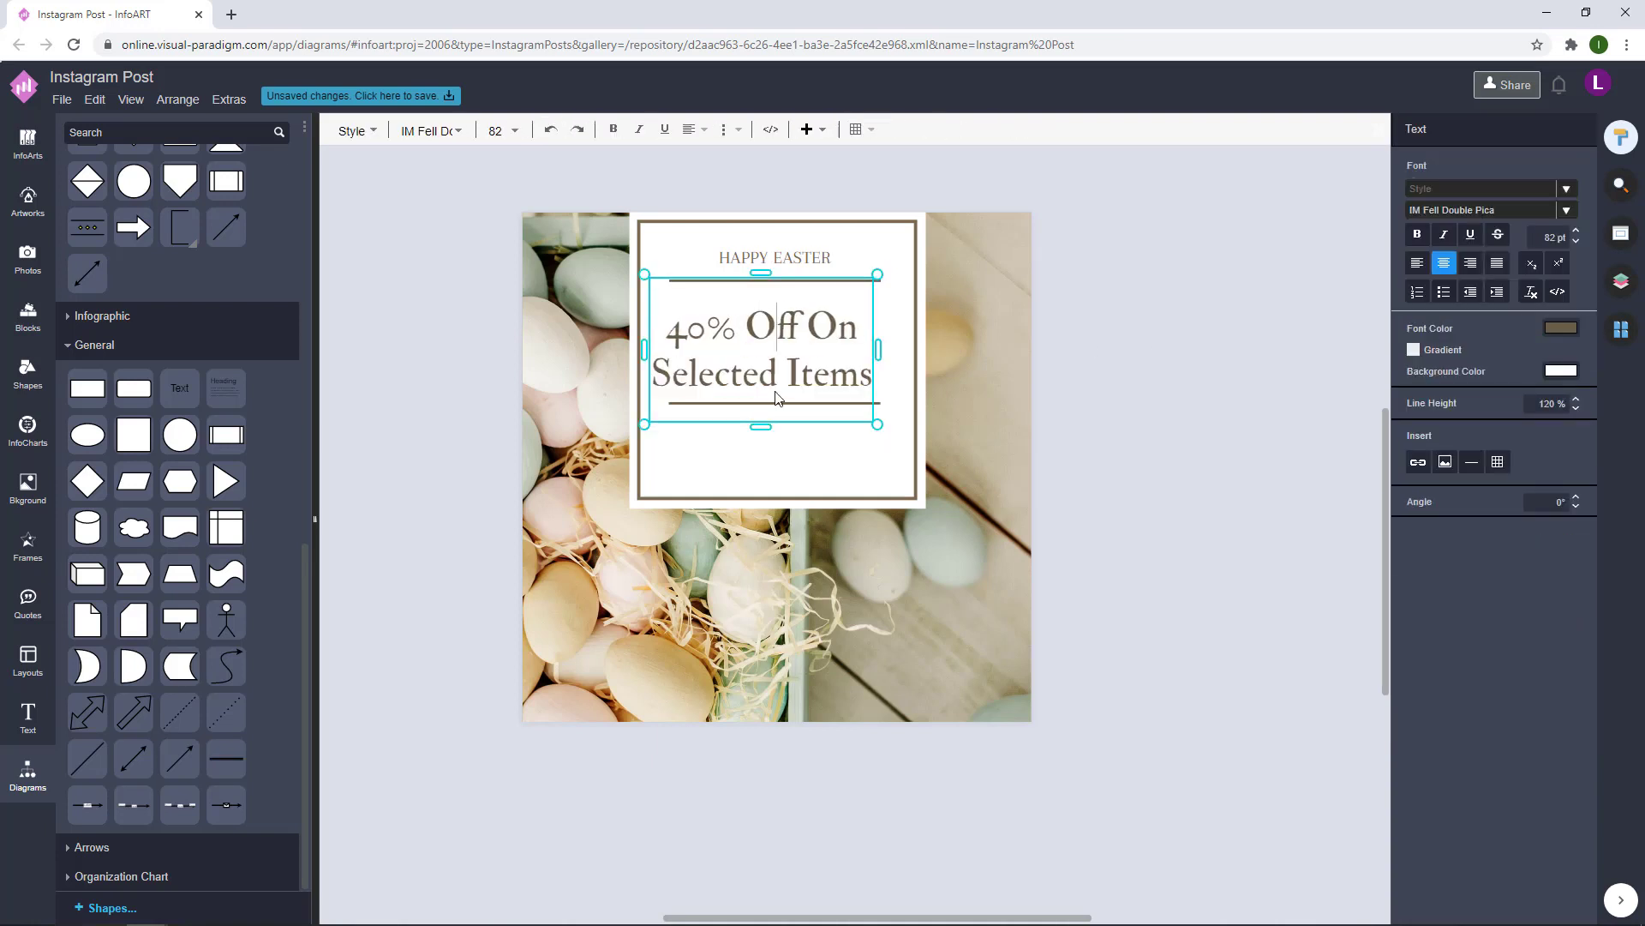
{"action": "key", "text": "BackSpace"}
{"action": "type", "text": "o"}
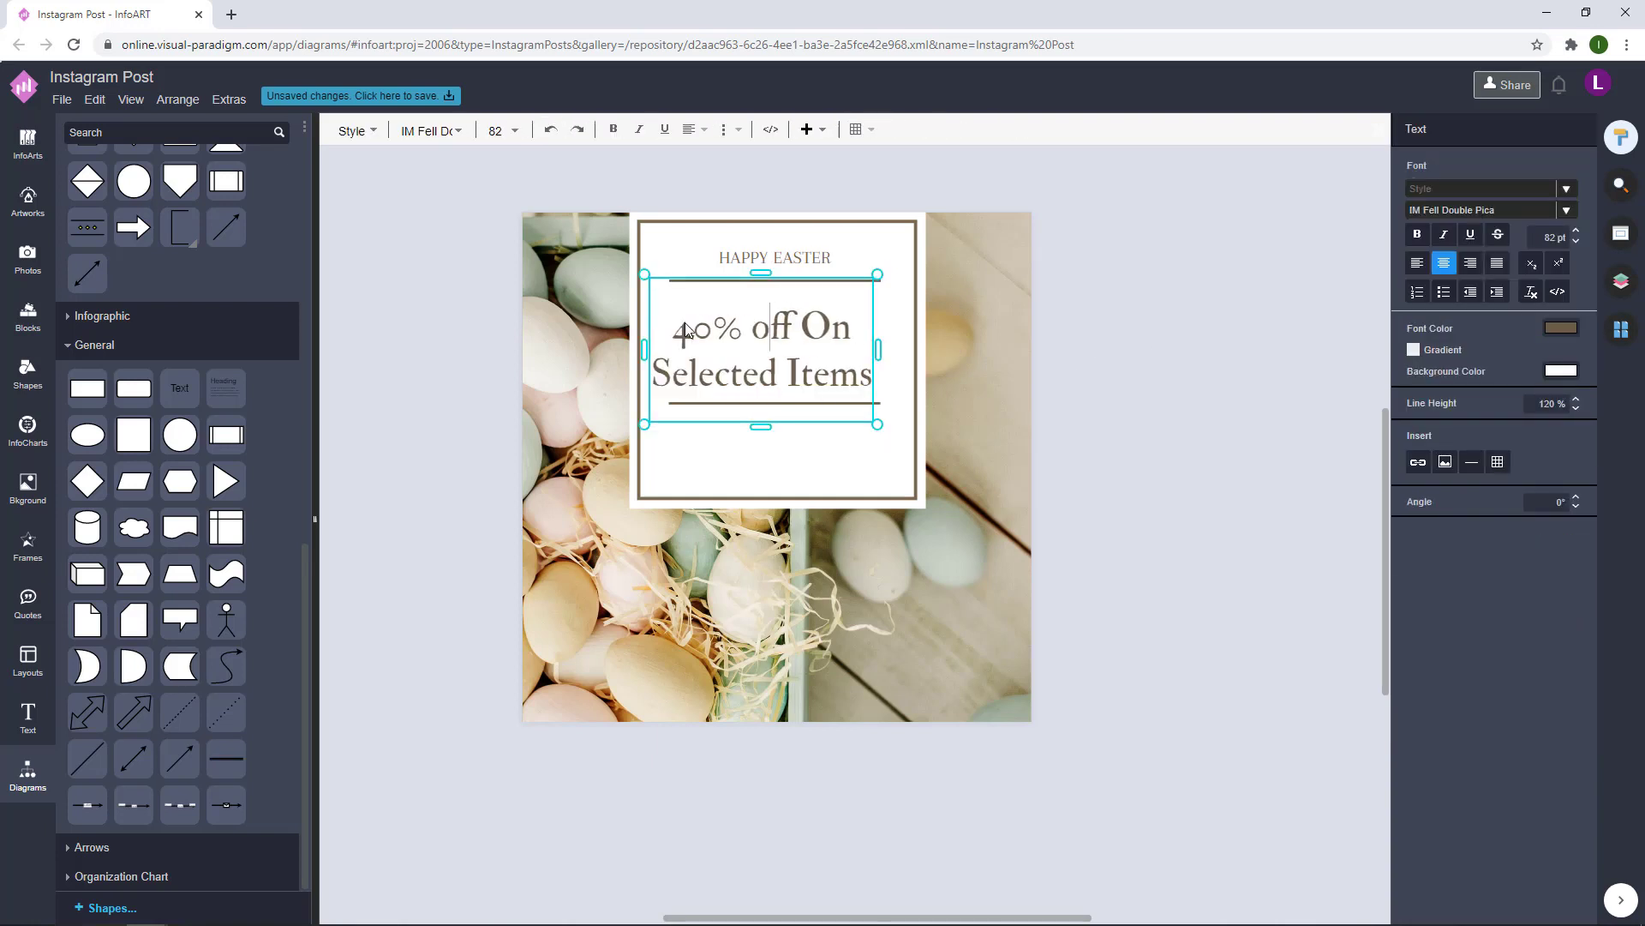
Change the capitals in the sale text to lowercase so it reads "40% off on selected items".
{"action": "left_click", "coordinate": [832, 326]}
{"action": "key", "text": "BackSpace"}
{"action": "type", "text": "o"}
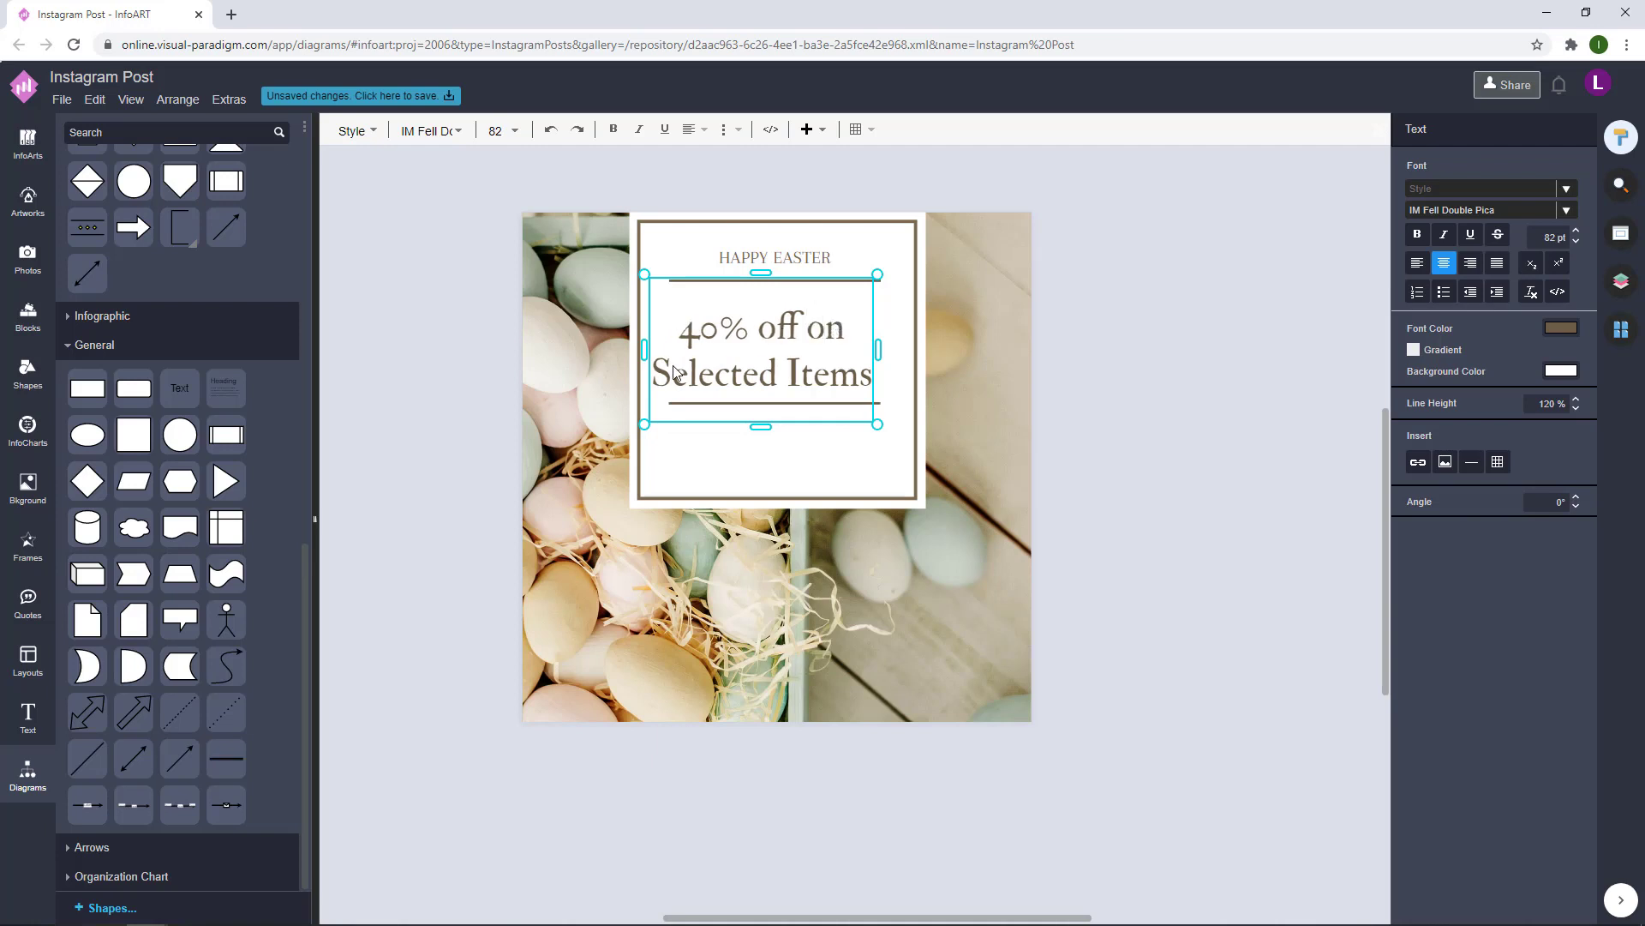
{"action": "key", "text": "BackSpace"}
{"action": "type", "text": "s"}
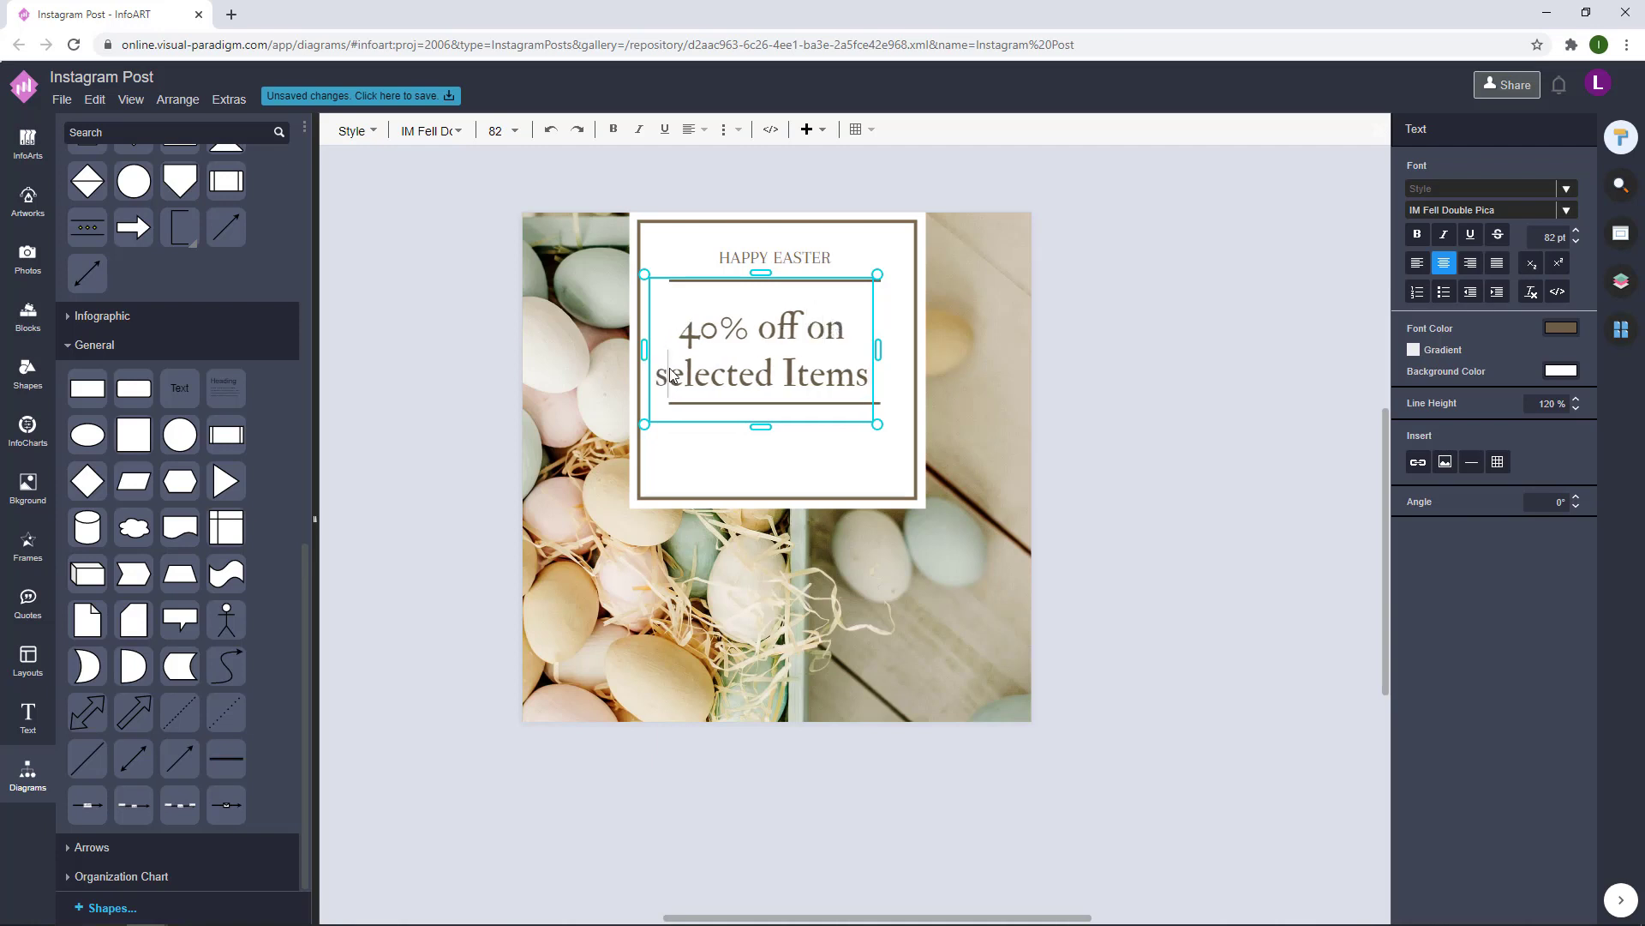
{"action": "left_click", "coordinate": [794, 375]}
{"action": "key", "text": "BackSpace"}
{"action": "type", "text": "i"}
{"action": "left_click", "coordinate": [1189, 368]}
Centre the sale text between the two divider lines and move the HAPPY EASTER heading slightly higher.
{"action": "left_click_drag", "start_coordinate": [779, 347], "coordinate": [822, 336]}
{"action": "left_click", "coordinate": [1179, 309]}
{"action": "left_click", "coordinate": [1159, 214]}
{"action": "left_click_drag", "start_coordinate": [791, 259], "coordinate": [797, 254]}
{"action": "left_click", "coordinate": [1175, 309]}
Place a copy of the HAPPY EASTER heading centred below the lower divider and change its text to "SHOP NOW".
{"action": "left_click_drag", "start_coordinate": [798, 326], "coordinate": [798, 438]}
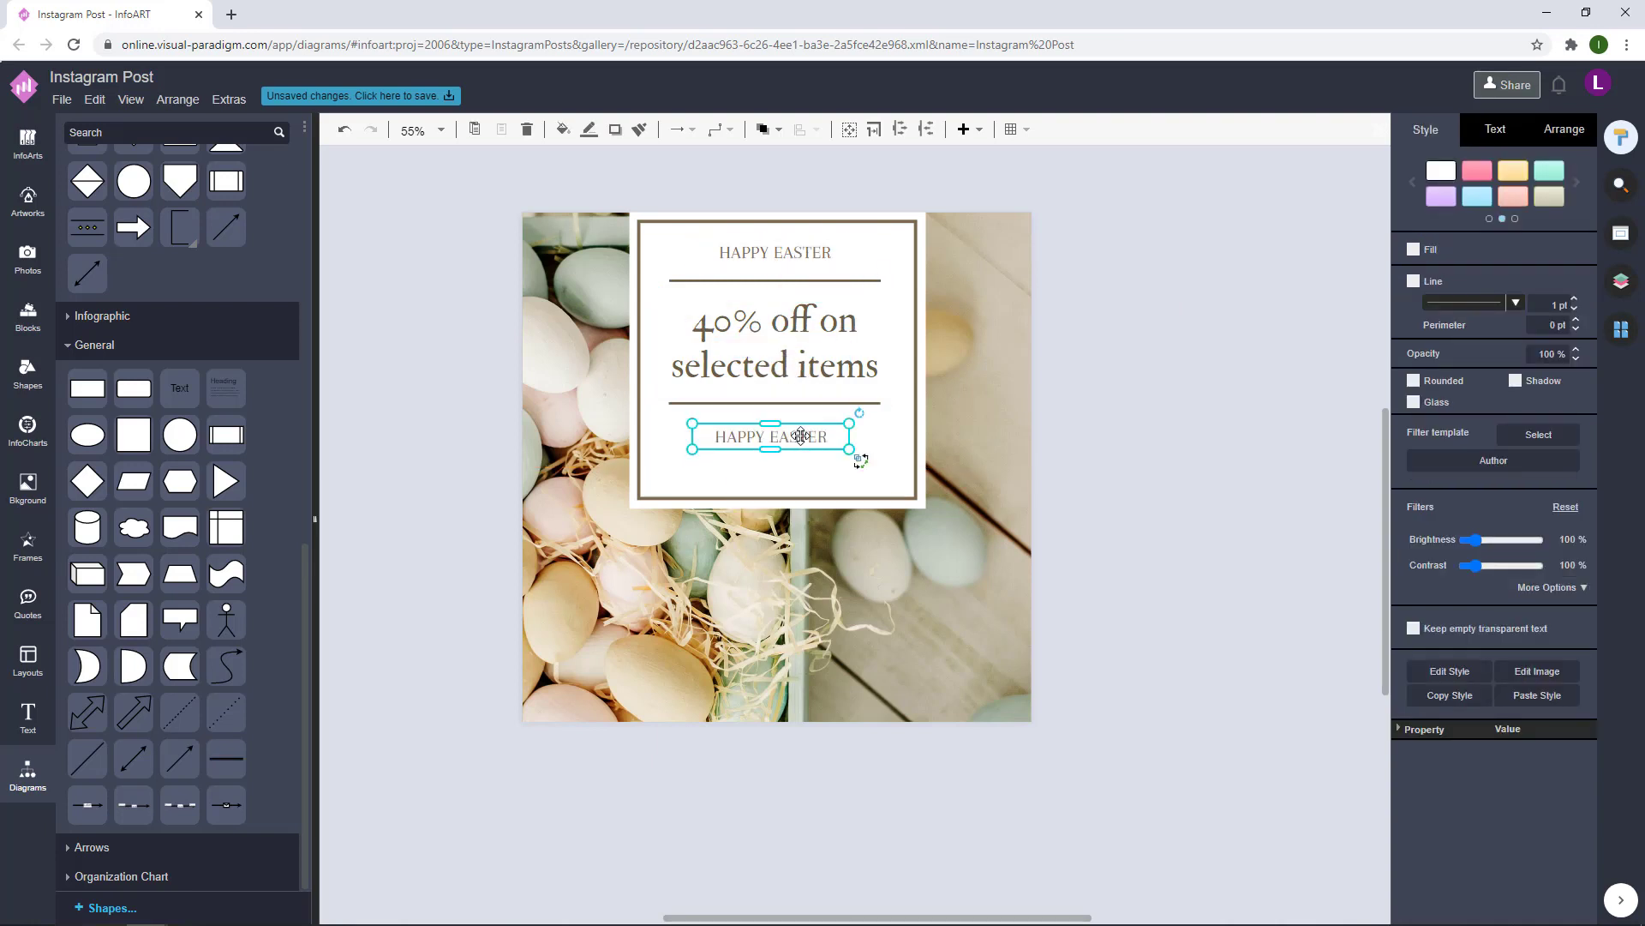
{"action": "double_click", "coordinate": [814, 434]}
{"action": "type", "text": "SJOP"}
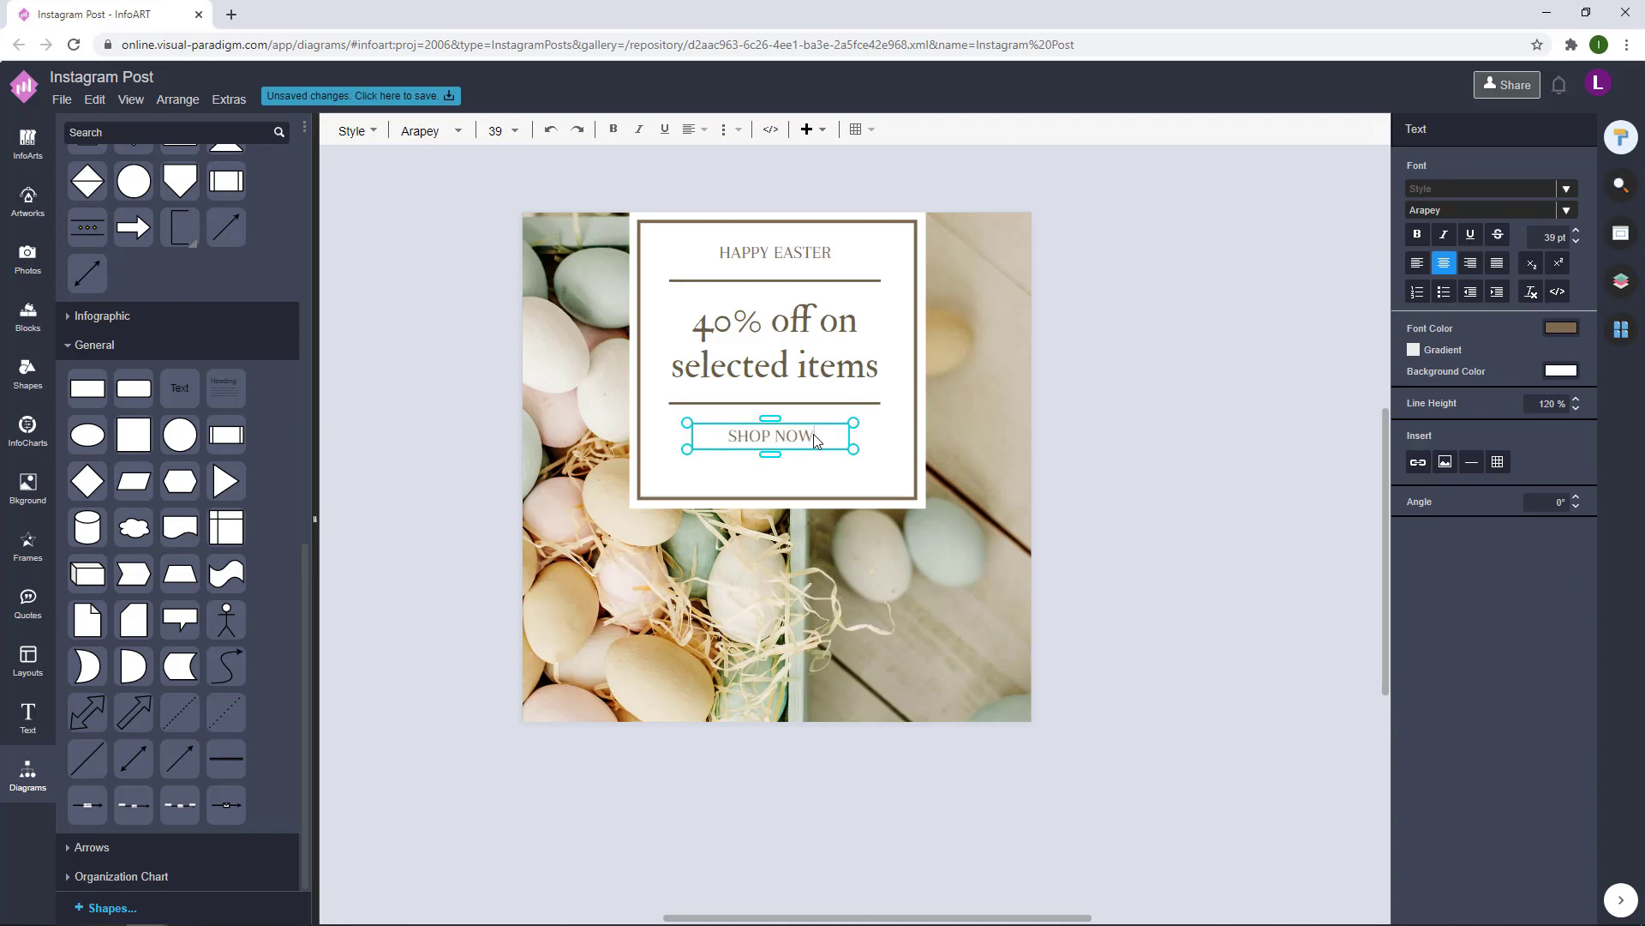
{"action": "left_click", "coordinate": [889, 404]}
{"action": "left_click_drag", "start_coordinate": [776, 436], "coordinate": [779, 433]}
Place a copy of the SHOP NOW text centred directly beneath the original, inside the frame.
{"action": "left_click_drag", "start_coordinate": [802, 434], "coordinate": [983, 466]}
{"action": "scroll", "coordinate": [801, 462], "scroll_direction": "up", "scroll_amount": 4}
{"action": "left_click_drag", "start_coordinate": [837, 455], "coordinate": [808, 455]}
{"action": "double_click", "coordinate": [812, 458]}
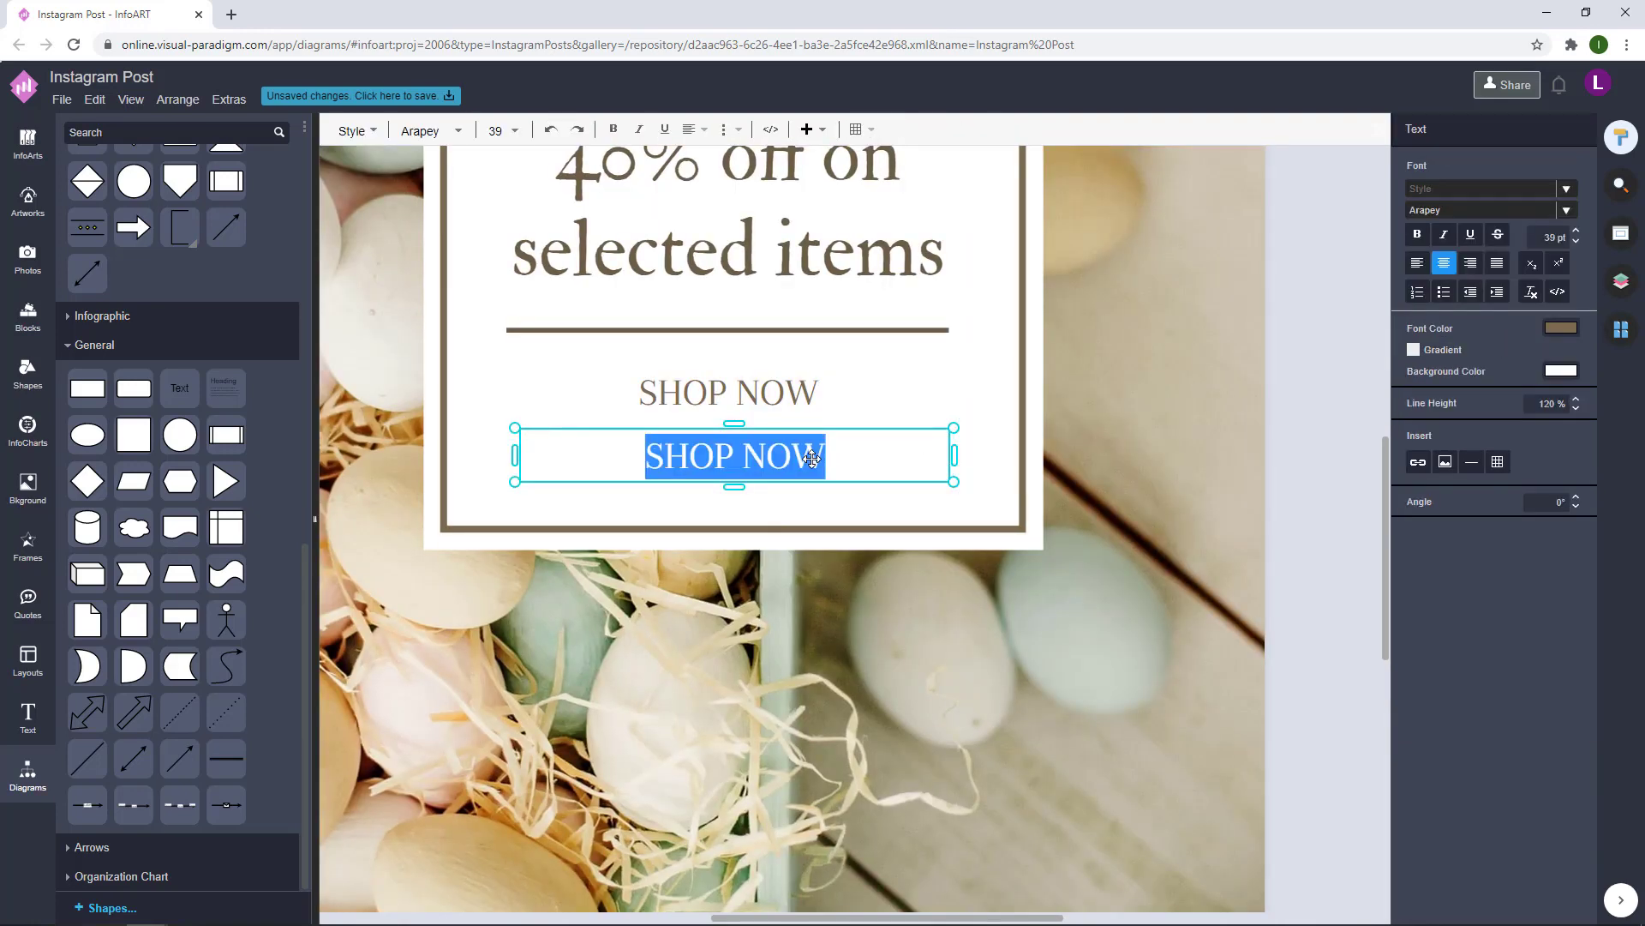
{"action": "type", "text": "www.eas"}
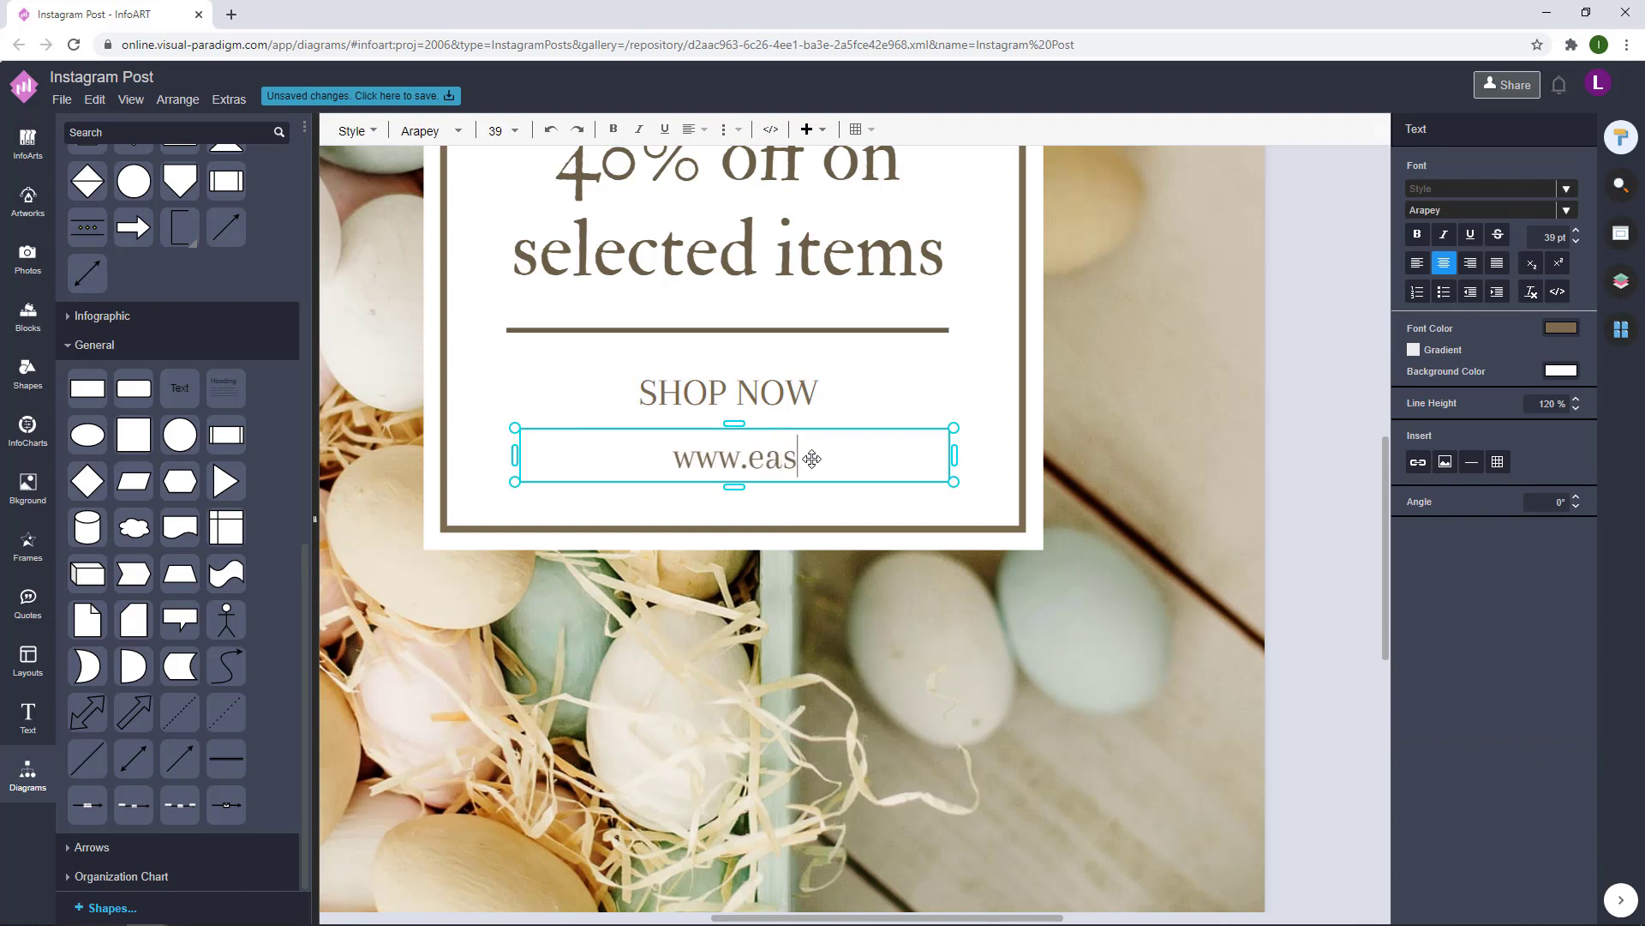
{"action": "type", "text": "tersale"}
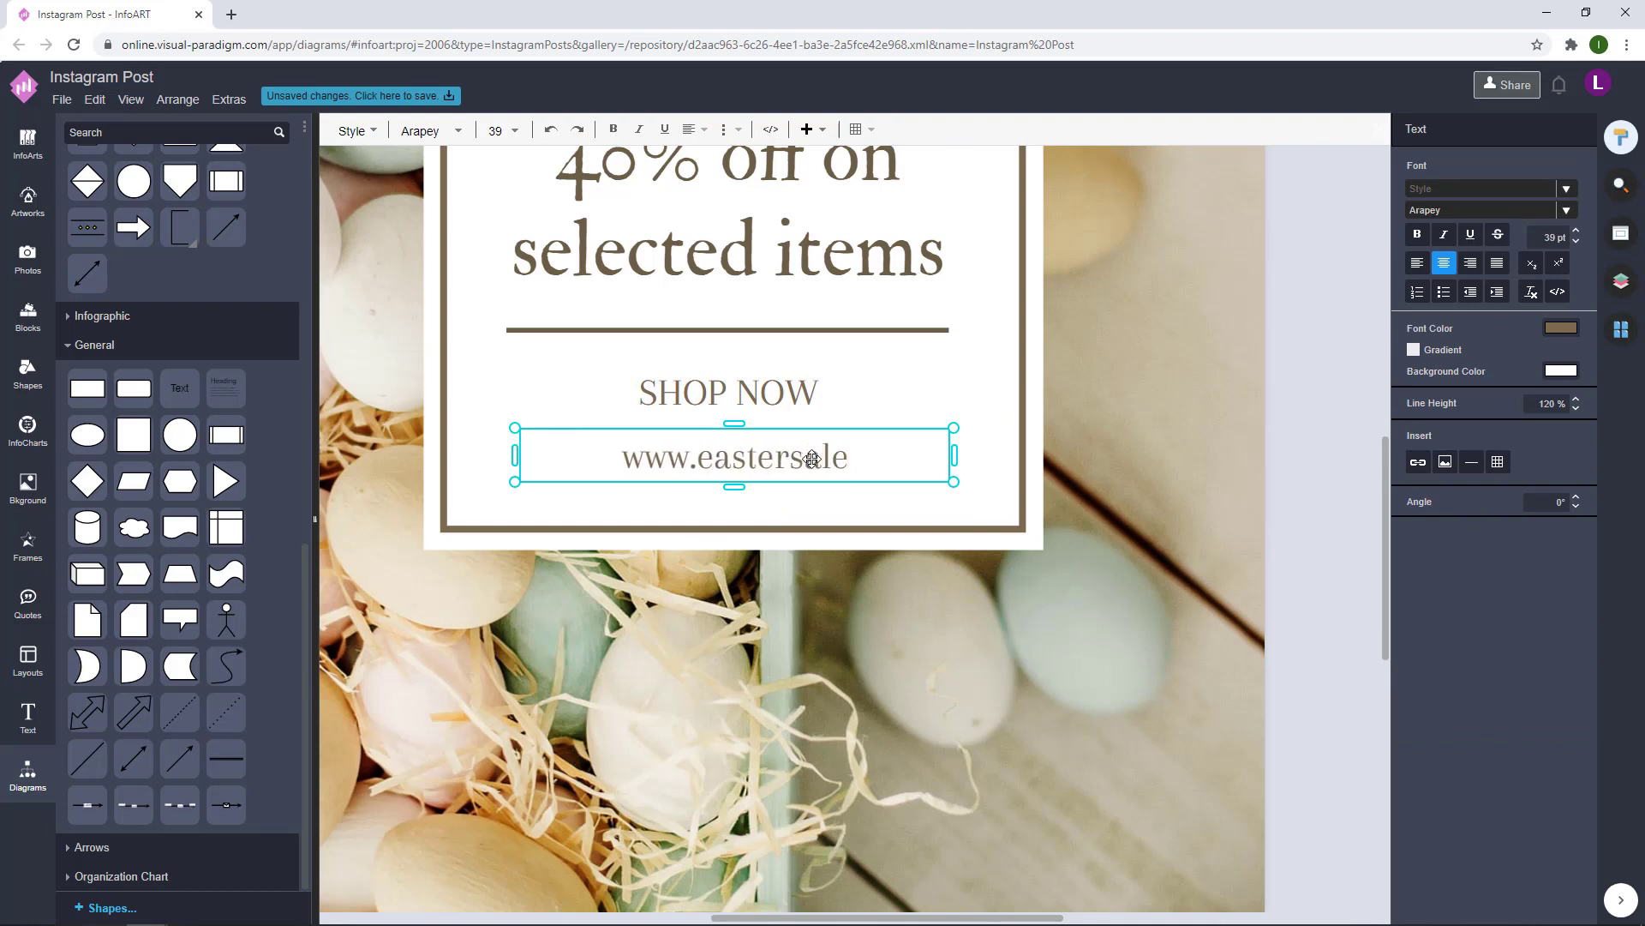
{"action": "key", "text": "BackSpace"}
{"action": "key", "text": "BackSpace"}
{"action": "key", "text": "BackSpace"}
{"action": "key", "text": "BackSpace"}
{"action": "type", "text": "bigsa"}
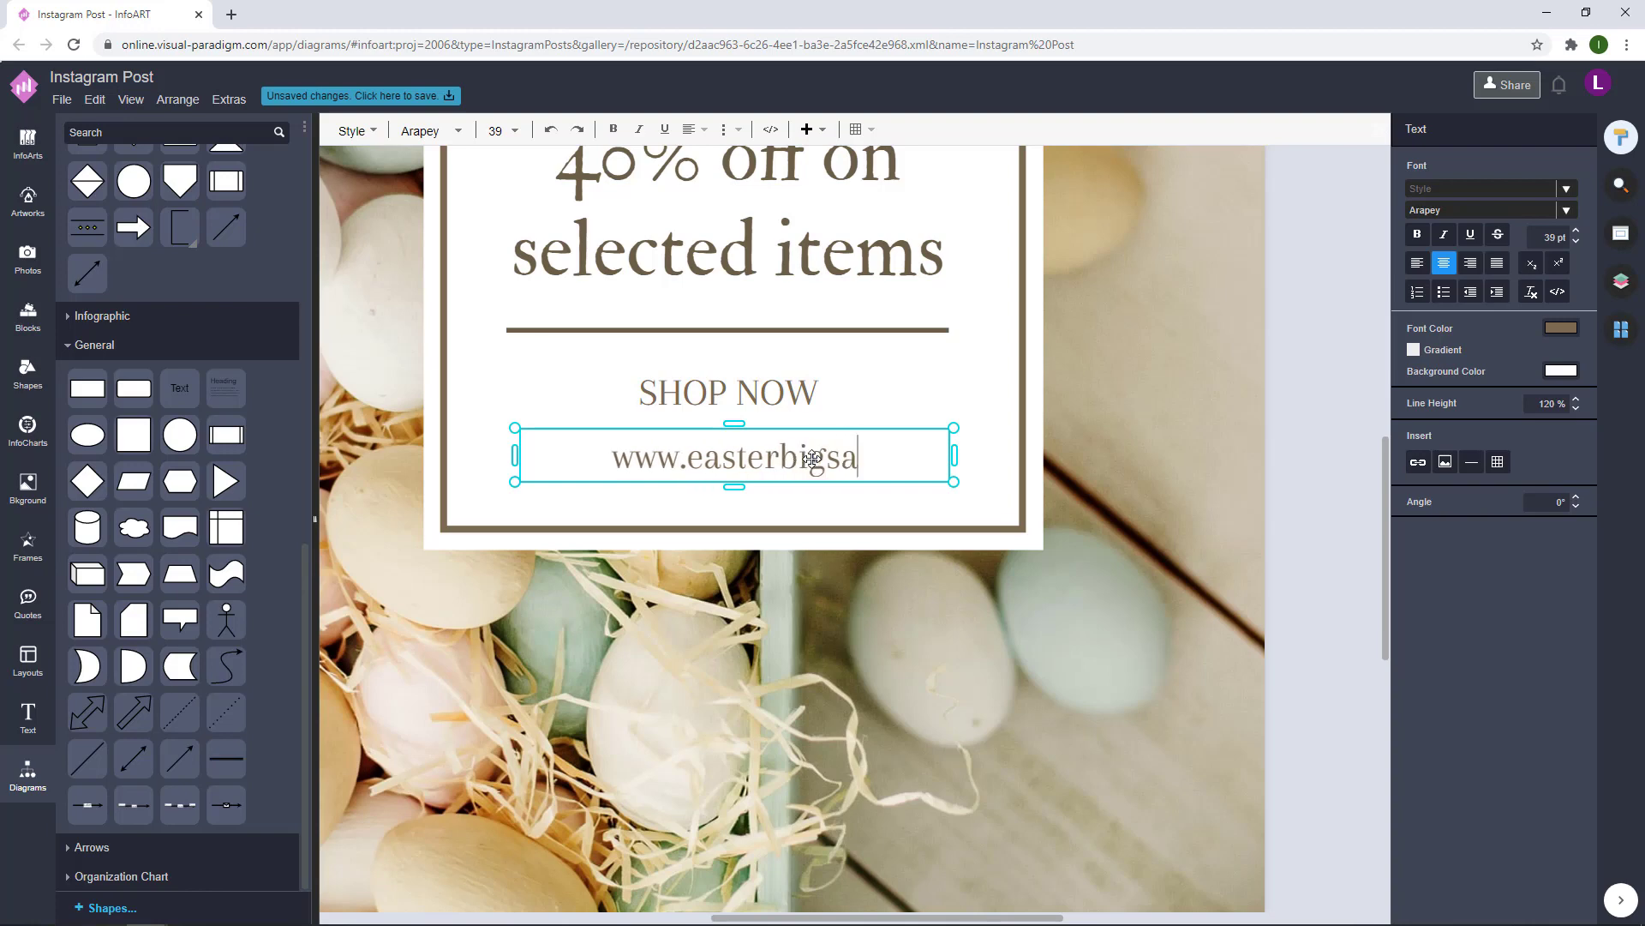
{"action": "type", "text": "le.com"}
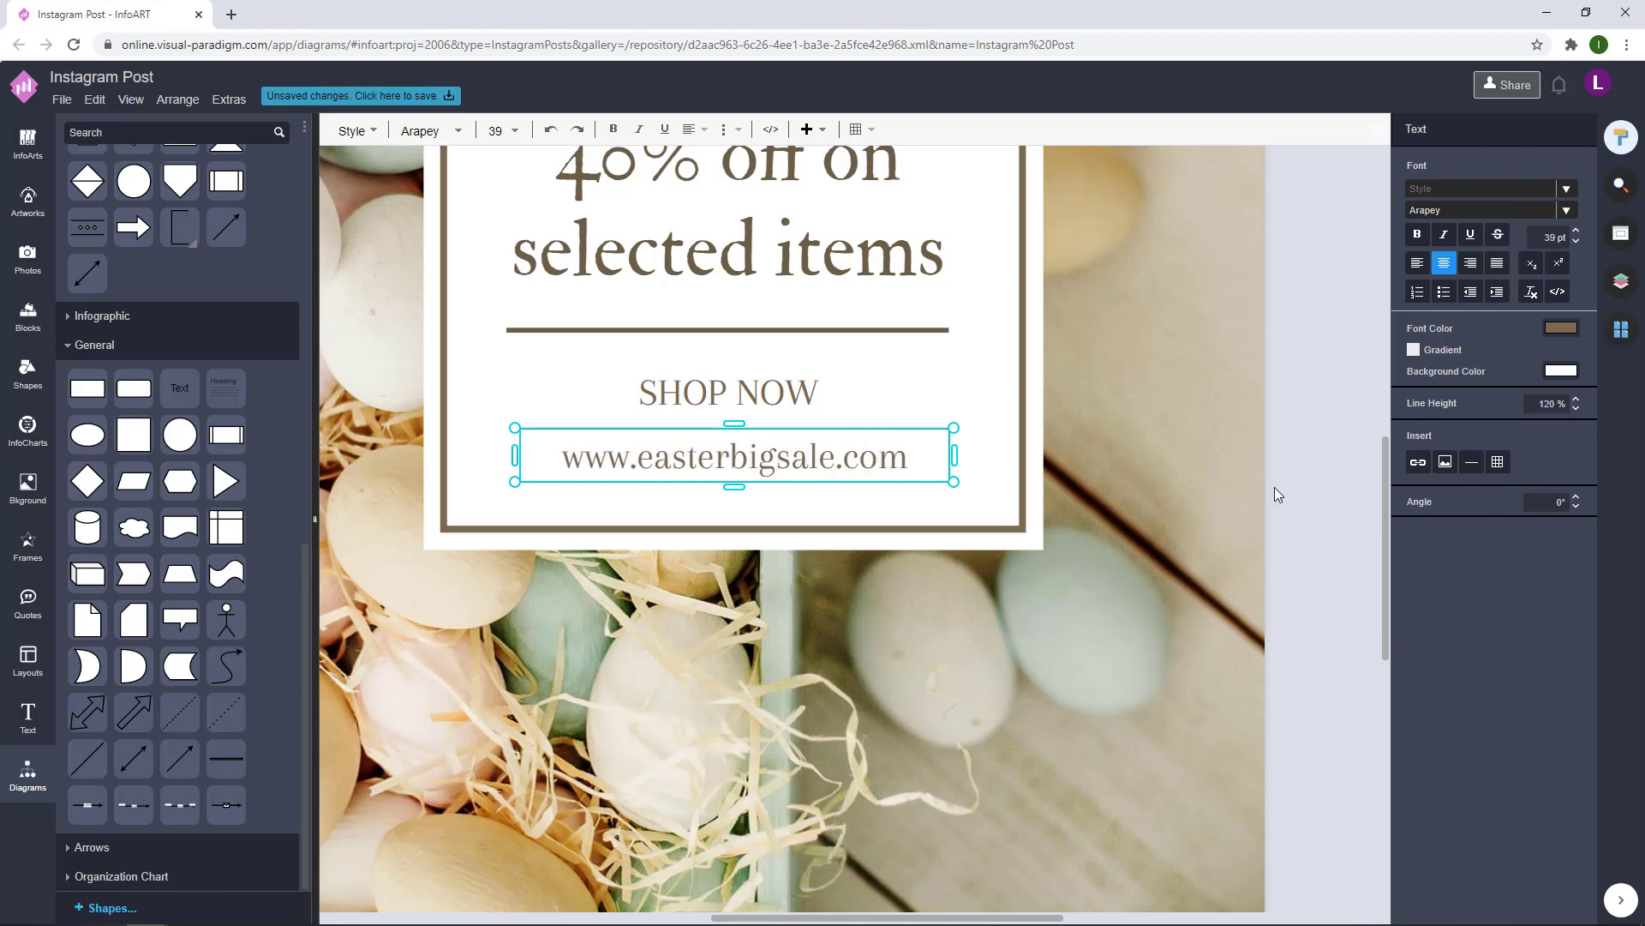
{"action": "left_click", "coordinate": [1323, 496]}
Move the SHOP NOW text slightly lower, closer to the web address.
{"action": "scroll", "coordinate": [1323, 496], "scroll_direction": "down", "scroll_amount": 3}
{"action": "left_click", "coordinate": [951, 460]}
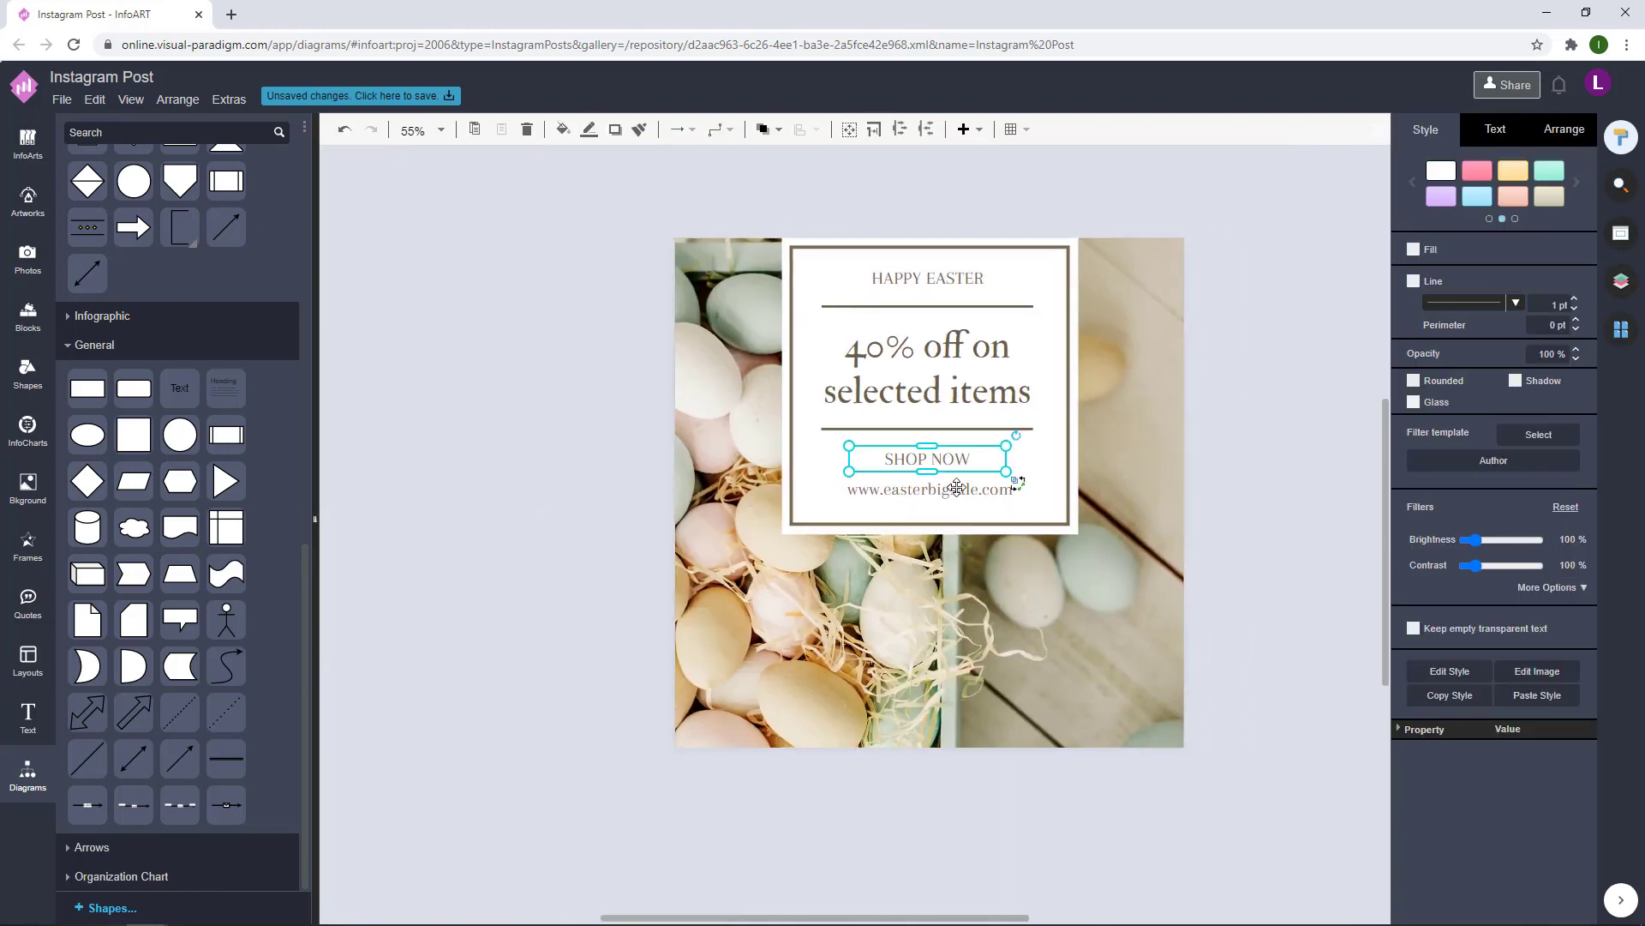
{"action": "left_click", "coordinate": [1231, 460]}
{"action": "left_click_drag", "start_coordinate": [949, 458], "coordinate": [947, 464]}
{"action": "left_click", "coordinate": [1231, 466]}
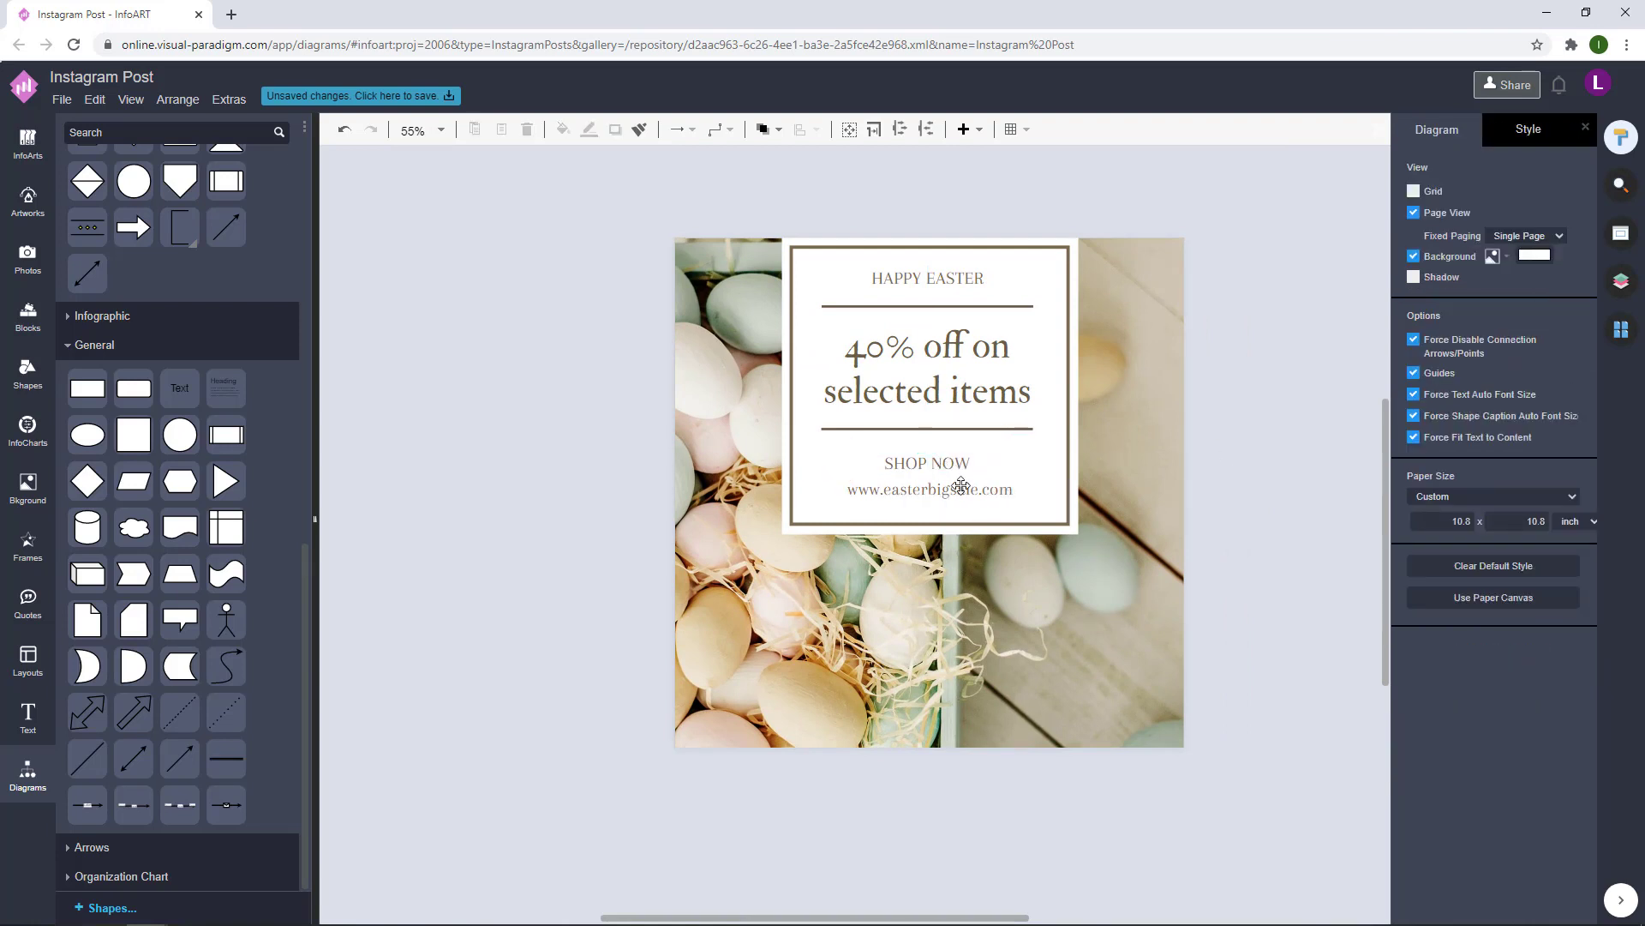
Move the sale text and both divider lines together slightly lower within the frame.
{"action": "left_click_drag", "start_coordinate": [1283, 494], "coordinate": [814, 316]}
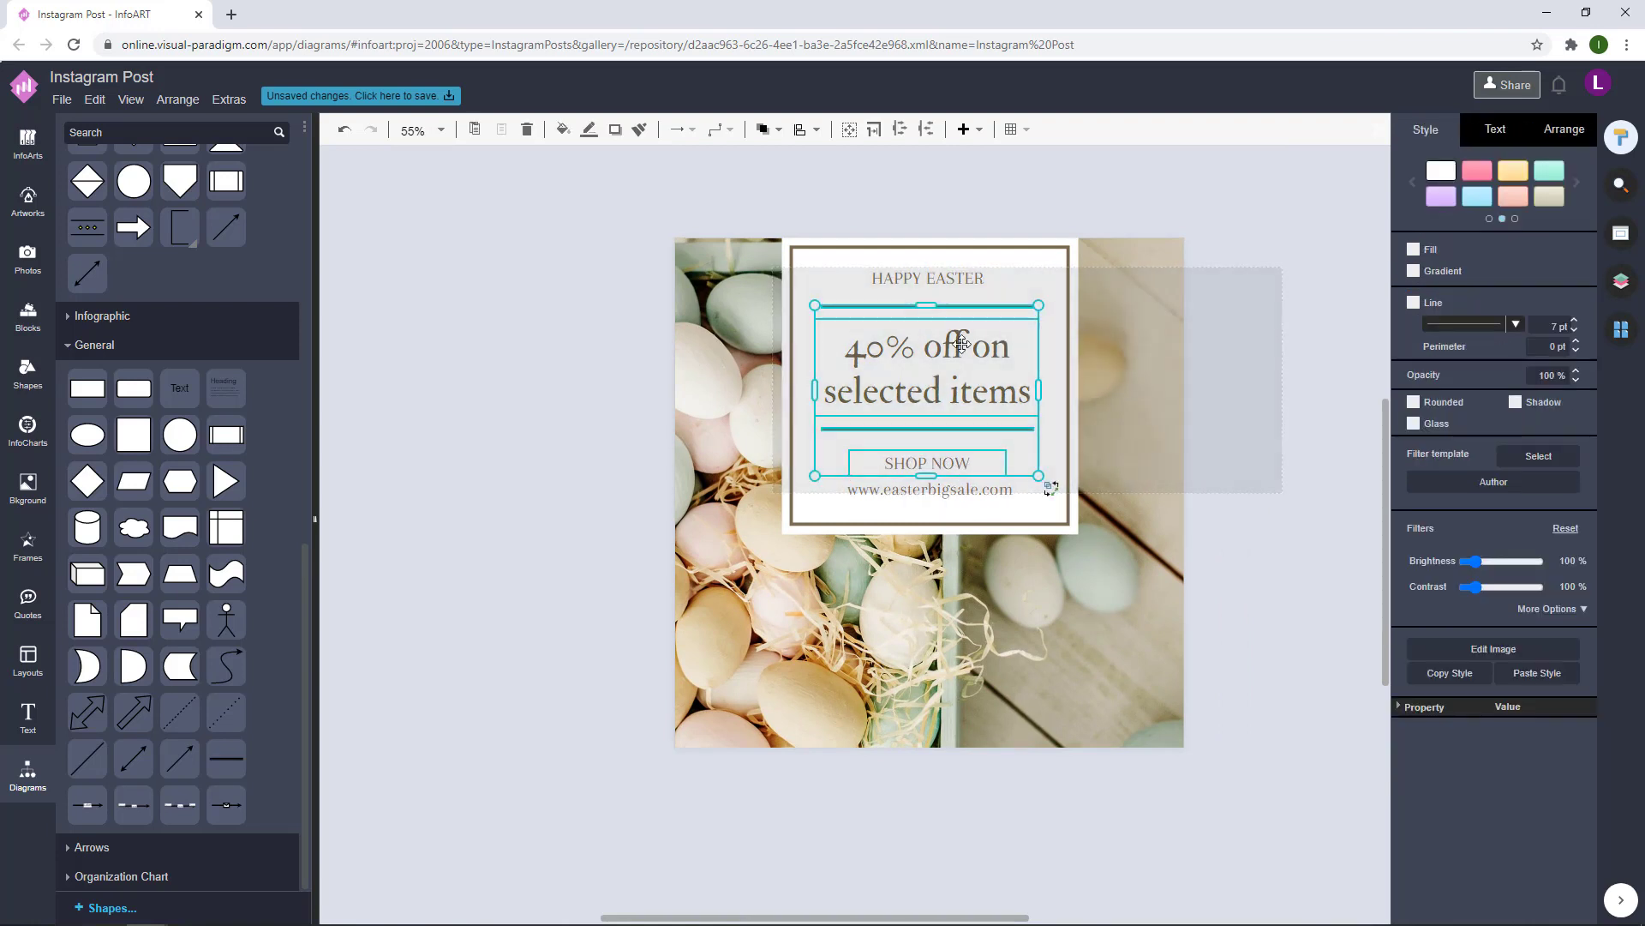
{"action": "left_click", "coordinate": [1232, 435]}
{"action": "left_click_drag", "start_coordinate": [1251, 454], "coordinate": [806, 281]}
{"action": "left_click_drag", "start_coordinate": [932, 355], "coordinate": [932, 366]}
{"action": "left_click", "coordinate": [1314, 319]}
Move the HAPPY EASTER heading slightly lower and fine-tune its height above the upper divider.
{"action": "left_click_drag", "start_coordinate": [942, 279], "coordinate": [942, 287]}
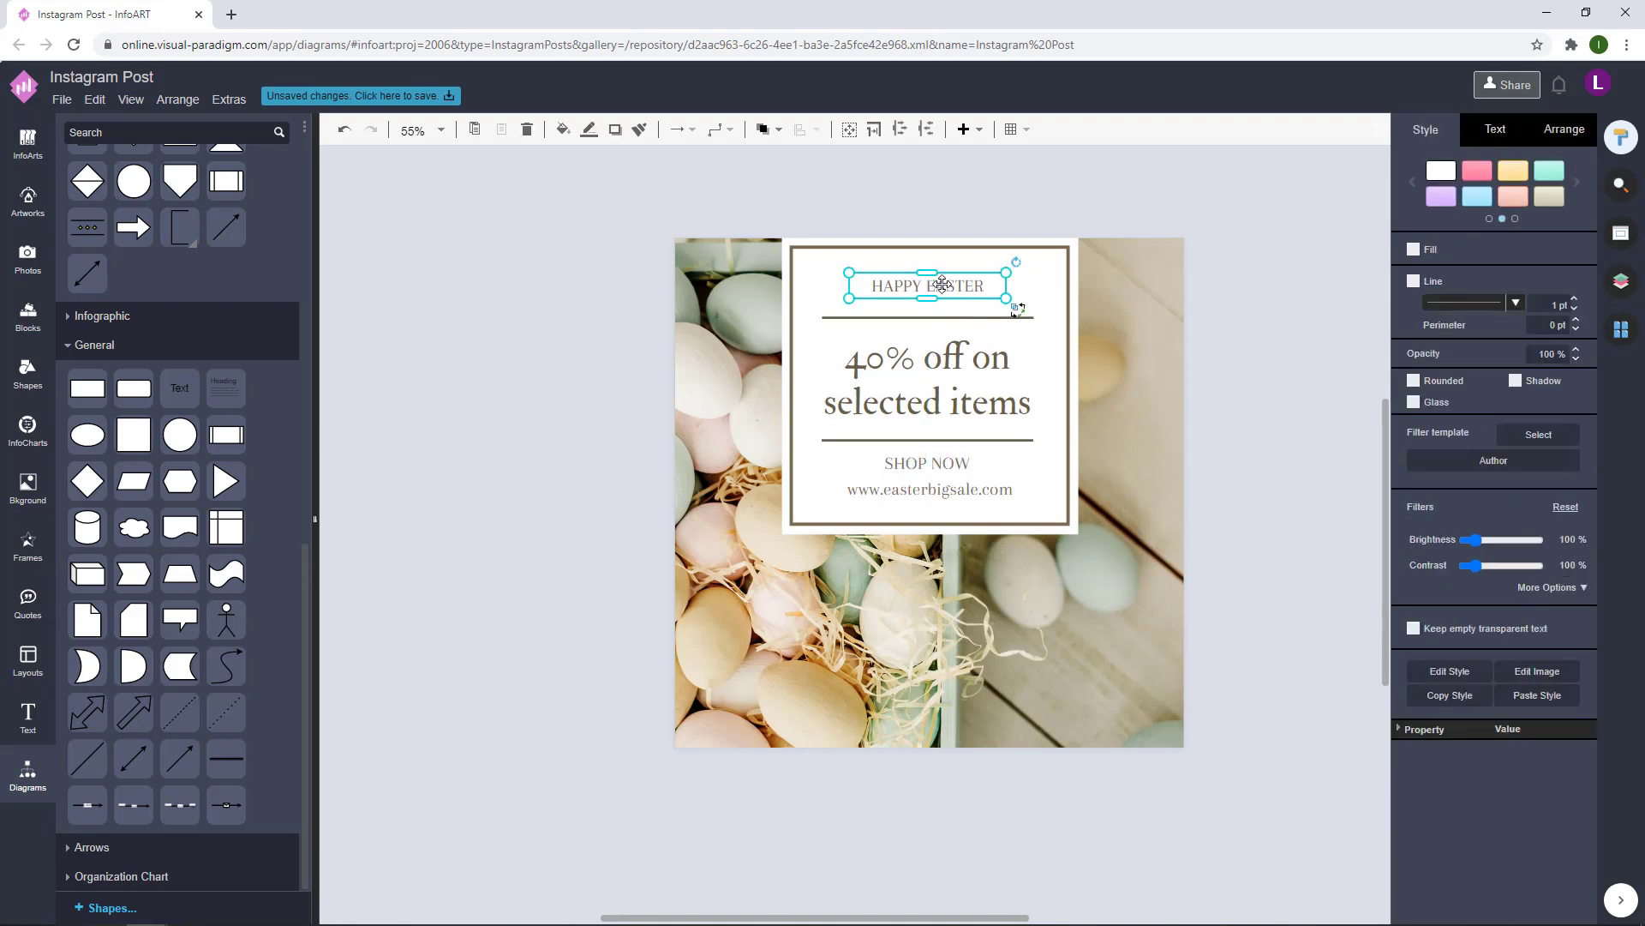
{"action": "left_click", "coordinate": [1310, 306]}
{"action": "left_click", "coordinate": [933, 286]}
{"action": "key", "text": "Up"}
{"action": "key", "text": "Up"}
{"action": "key", "text": "Up"}
{"action": "left_click", "coordinate": [1308, 317]}
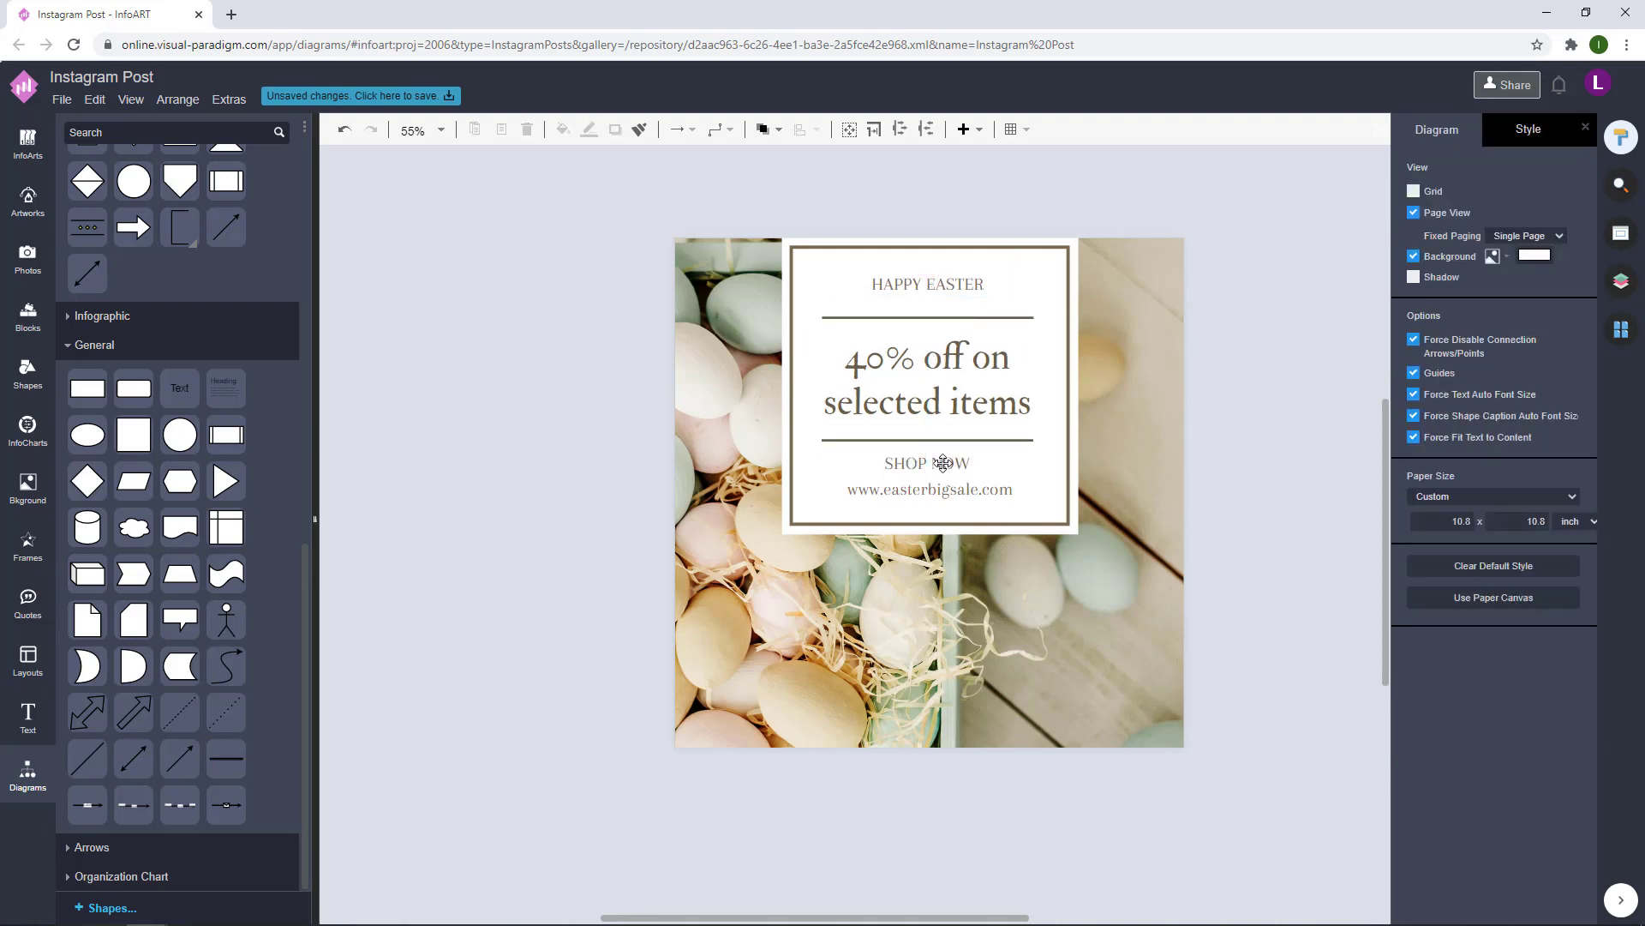
Move the SHOP NOW text and the web address slightly lower beneath the lower divider.
{"action": "left_click", "coordinate": [940, 463]}
{"action": "key", "text": "Down"}
{"action": "key", "text": "Down"}
{"action": "key", "text": "Down"}
{"action": "key", "text": "Down"}
{"action": "left_click_drag", "start_coordinate": [973, 494], "coordinate": [973, 499]}
{"action": "left_click", "coordinate": [1239, 435]}
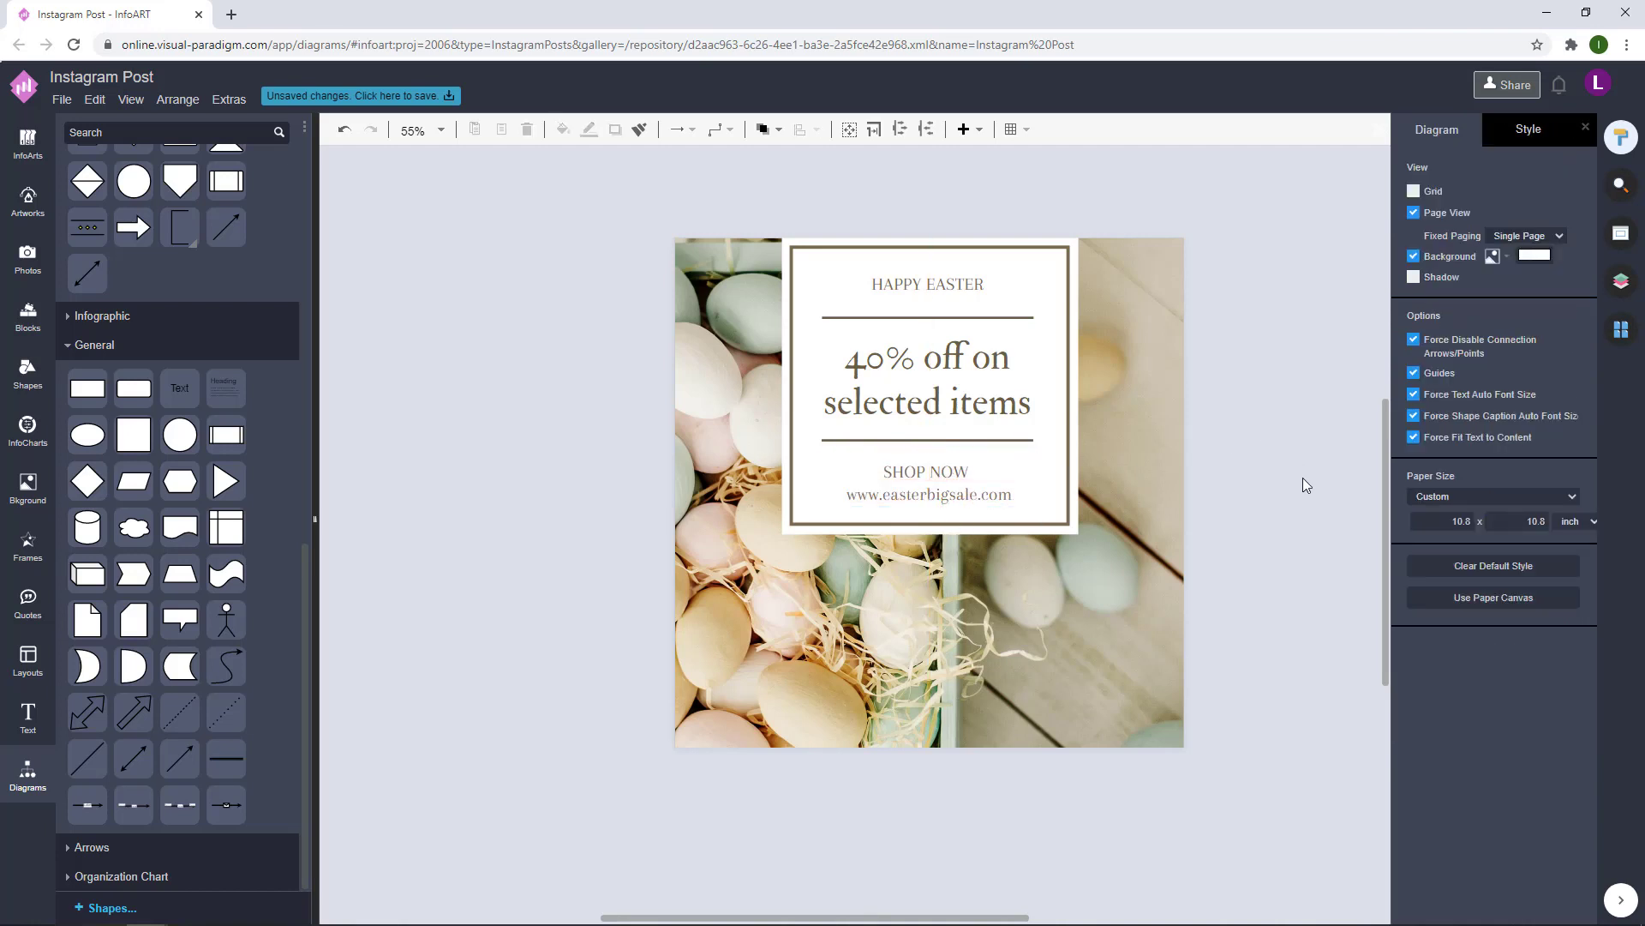
Set the font size of the HAPPY EASTER, SHOP NOW and web address texts to 36 pt.
{"action": "left_click", "coordinate": [972, 284]}
{"action": "left_click_drag", "start_coordinate": [1257, 405], "coordinate": [1166, 403]}
{"action": "left_click", "coordinate": [873, 292]}
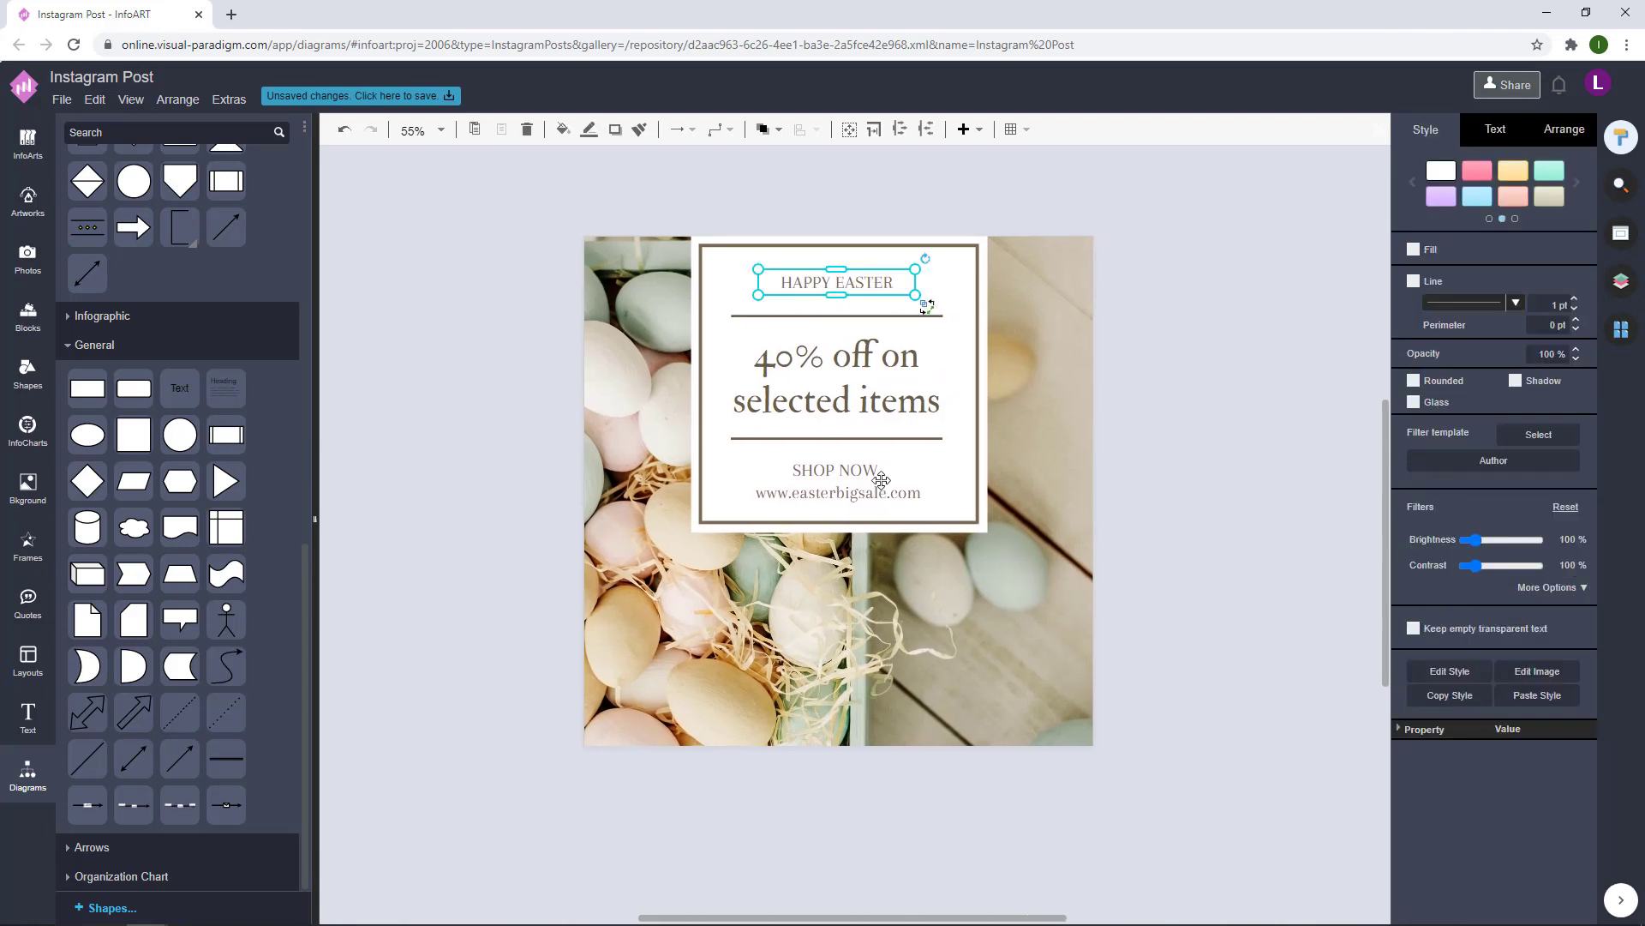
{"action": "left_click", "coordinate": [867, 491], "text": "shift"}
{"action": "left_click", "coordinate": [866, 471], "text": "shift"}
{"action": "left_click", "coordinate": [1508, 136]}
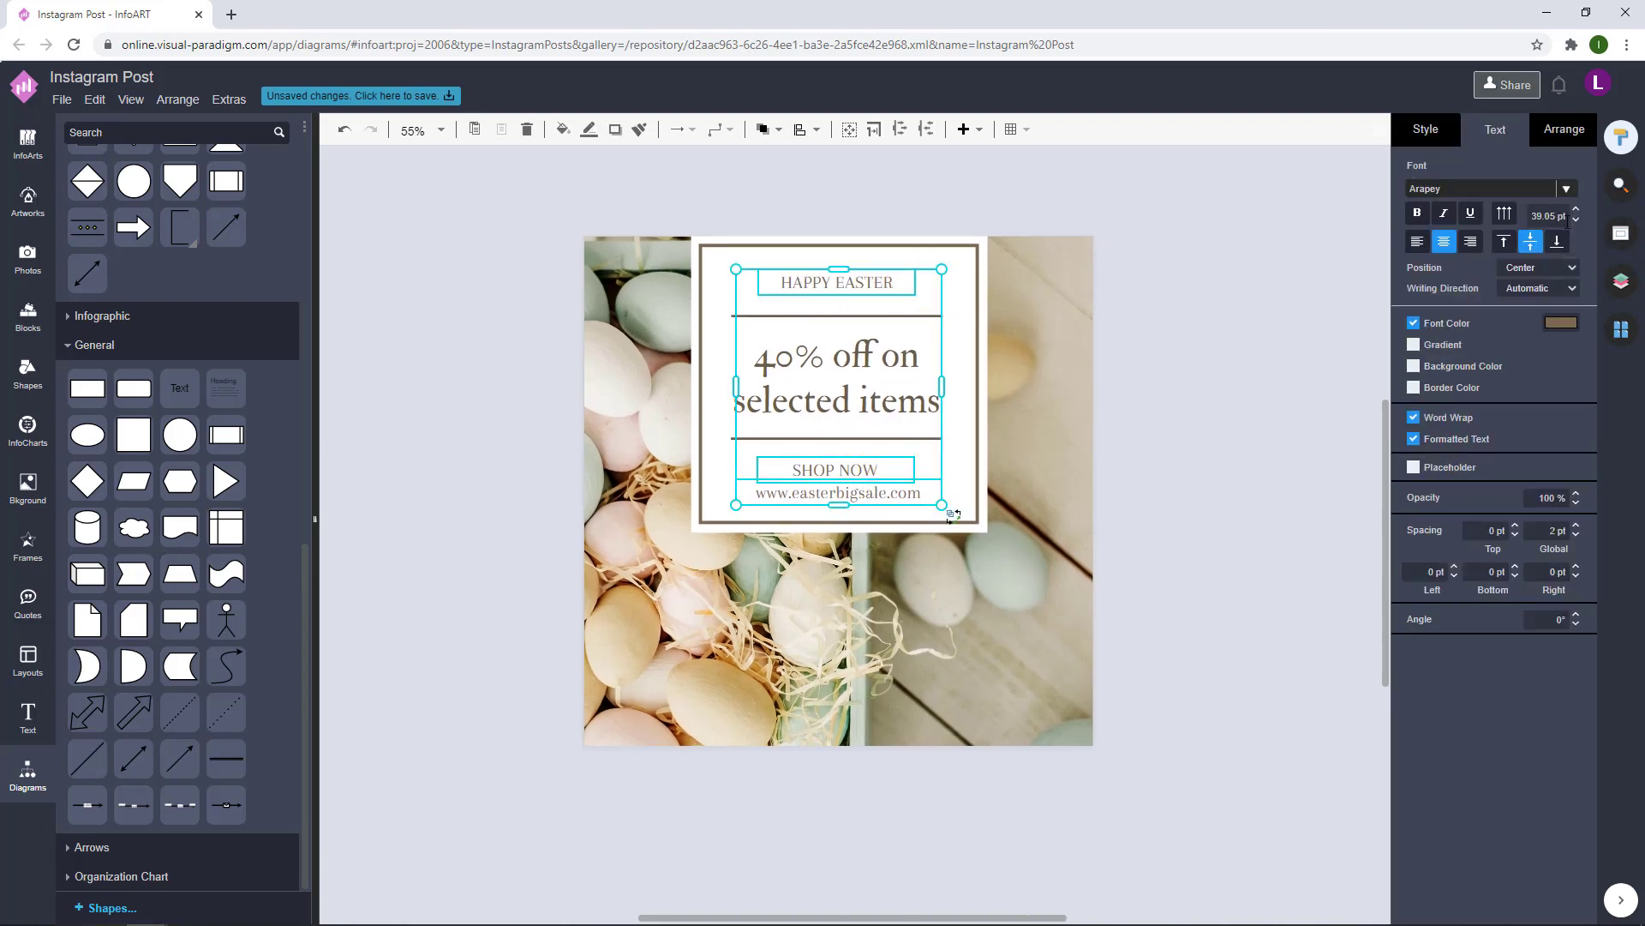
{"action": "left_click", "coordinate": [1576, 222]}
{"action": "left_click", "coordinate": [1576, 222]}
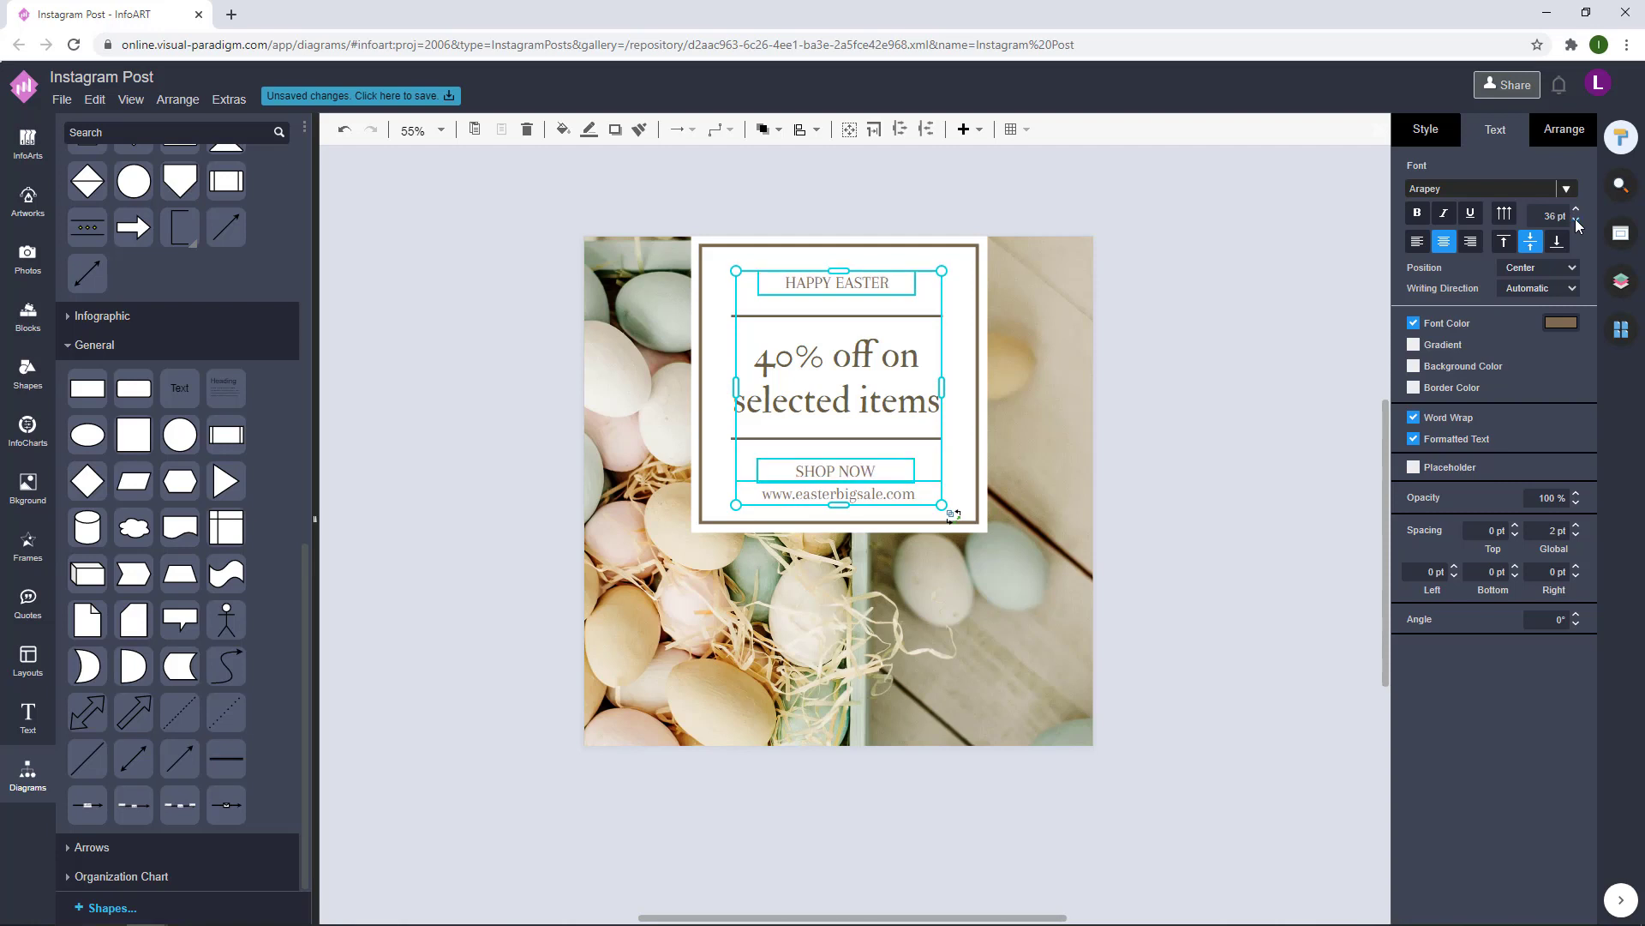
{"action": "left_click", "coordinate": [1143, 285]}
{"action": "left_click", "coordinate": [859, 468]}
{"action": "left_click", "coordinate": [1191, 450]}
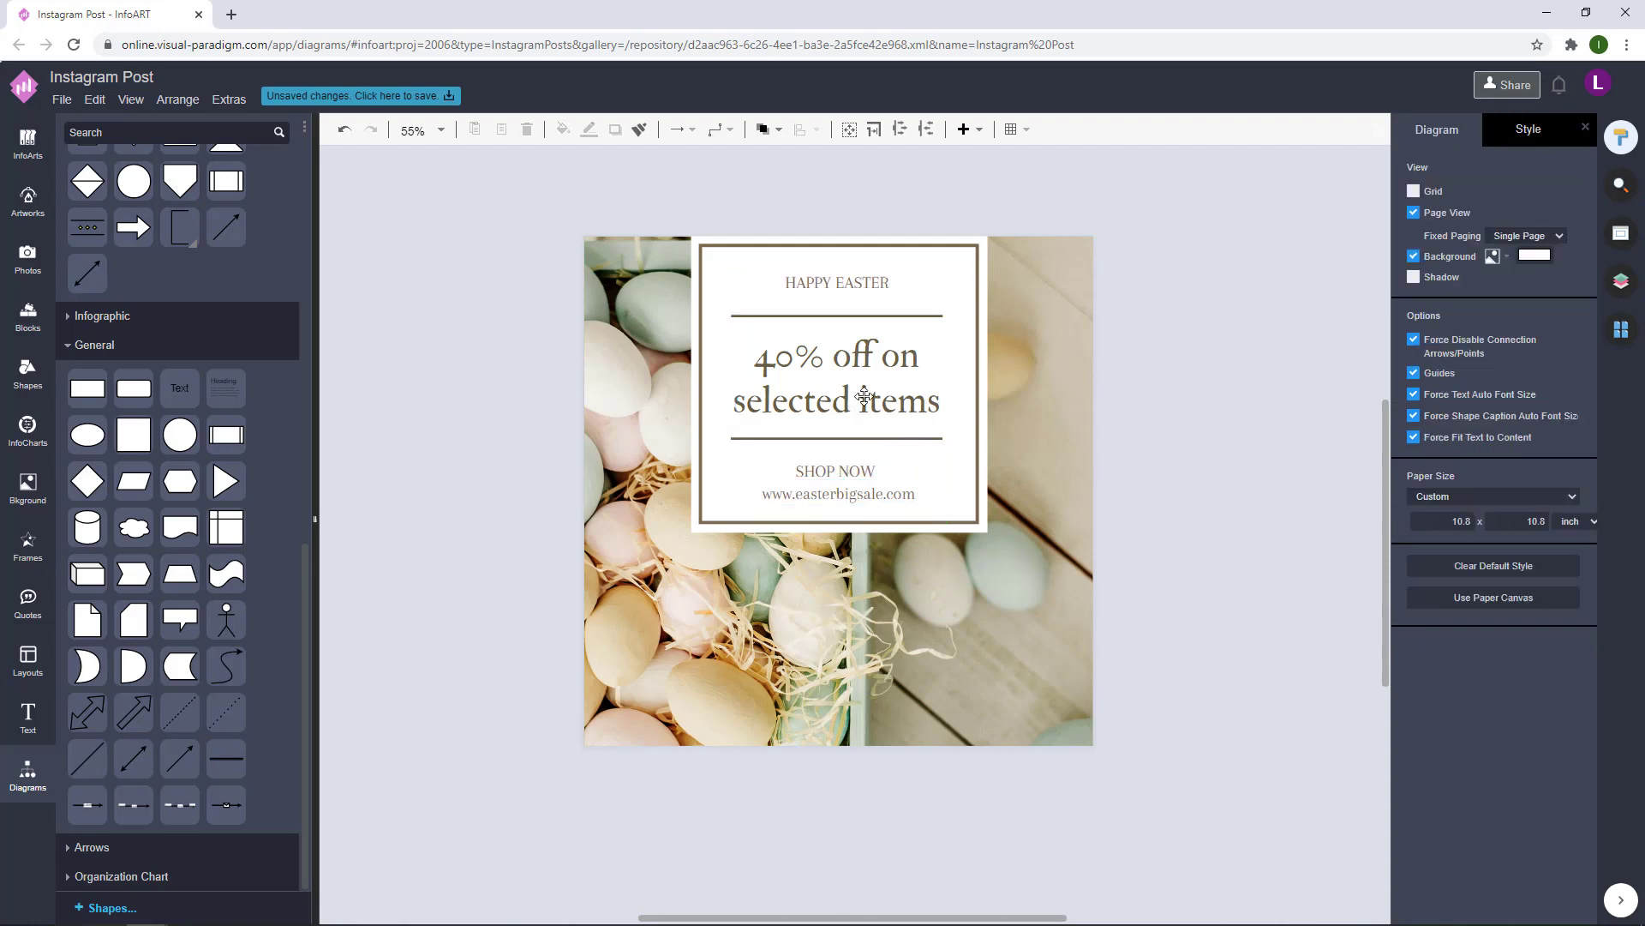
Align the heading, sale text, SHOP NOW and web address horizontally by their centres.
{"action": "left_click", "coordinate": [859, 465]}
{"action": "left_click", "coordinate": [859, 492], "text": "shift"}
{"action": "left_click", "coordinate": [881, 360], "text": "shift"}
{"action": "left_click", "coordinate": [874, 278], "text": "shift"}
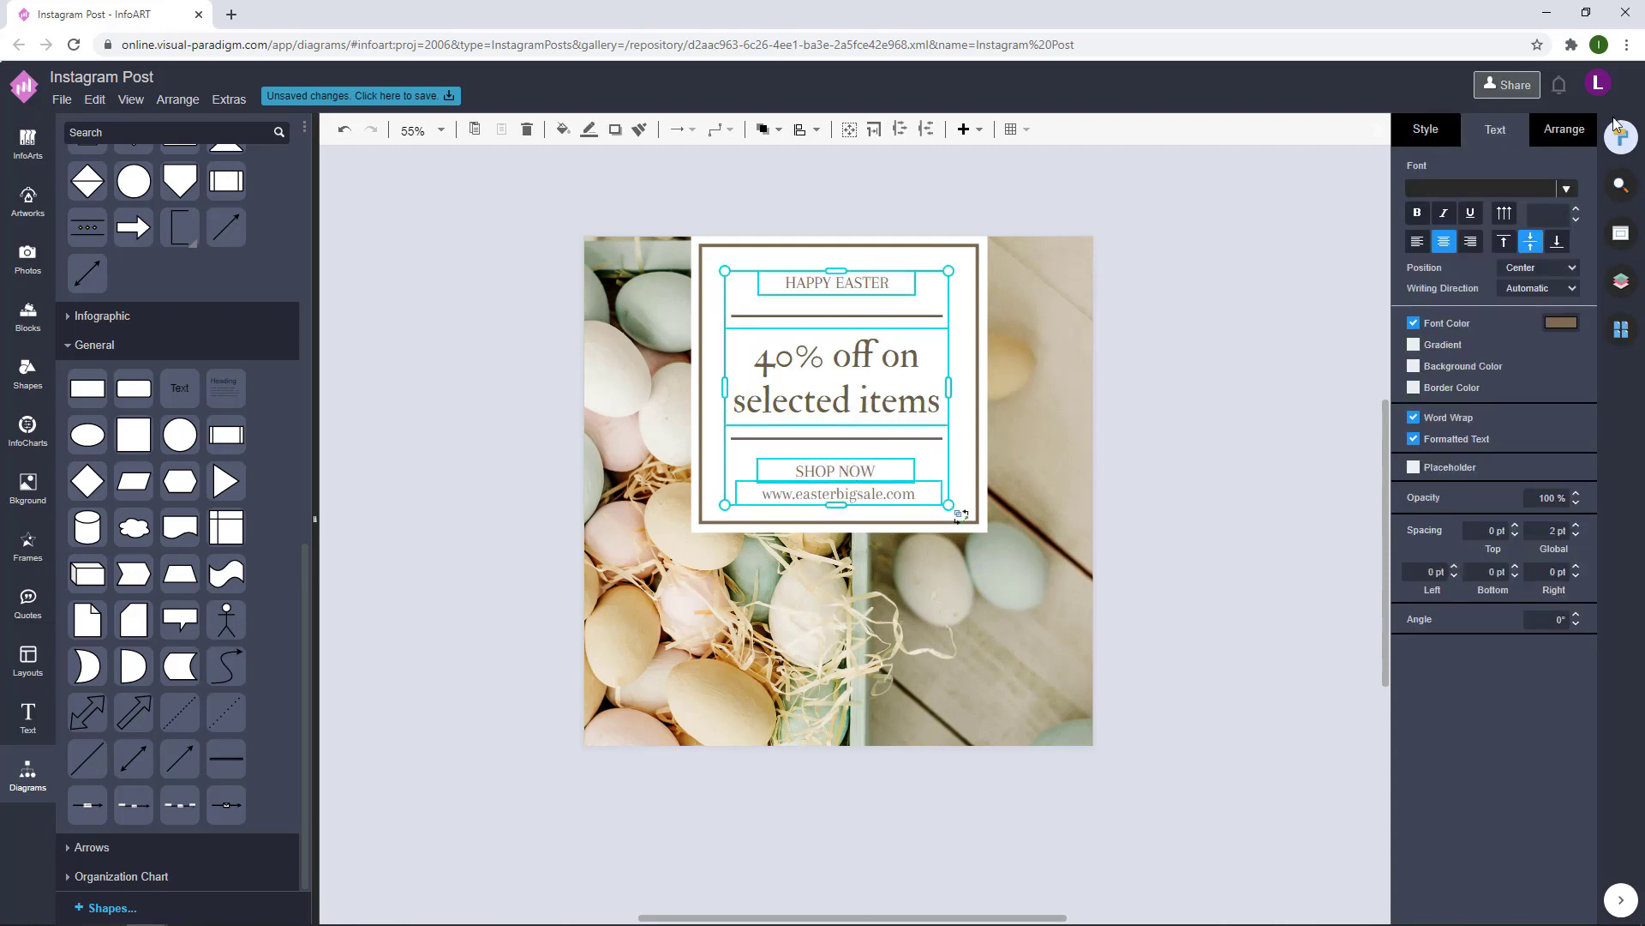
{"action": "left_click", "coordinate": [1564, 132]}
{"action": "left_click", "coordinate": [1446, 566]}
{"action": "left_click", "coordinate": [1251, 370]}
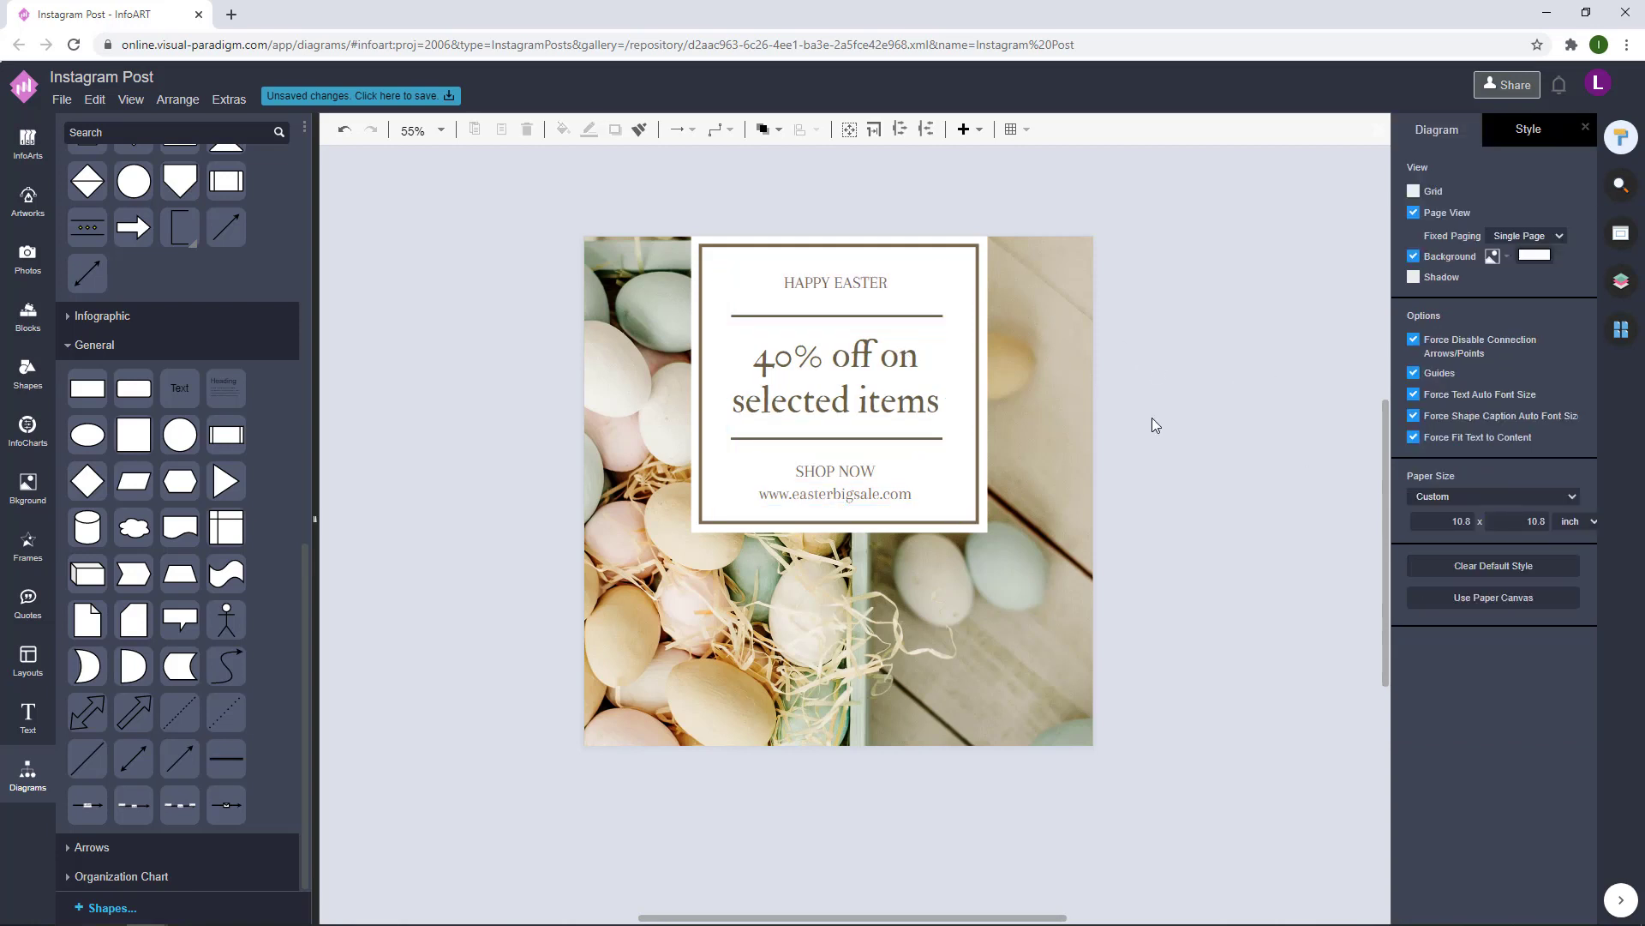
Set the font size of the SHOP NOW text and the web address to 33 pt.
{"action": "left_click", "coordinate": [849, 463]}
{"action": "left_click", "coordinate": [1491, 133]}
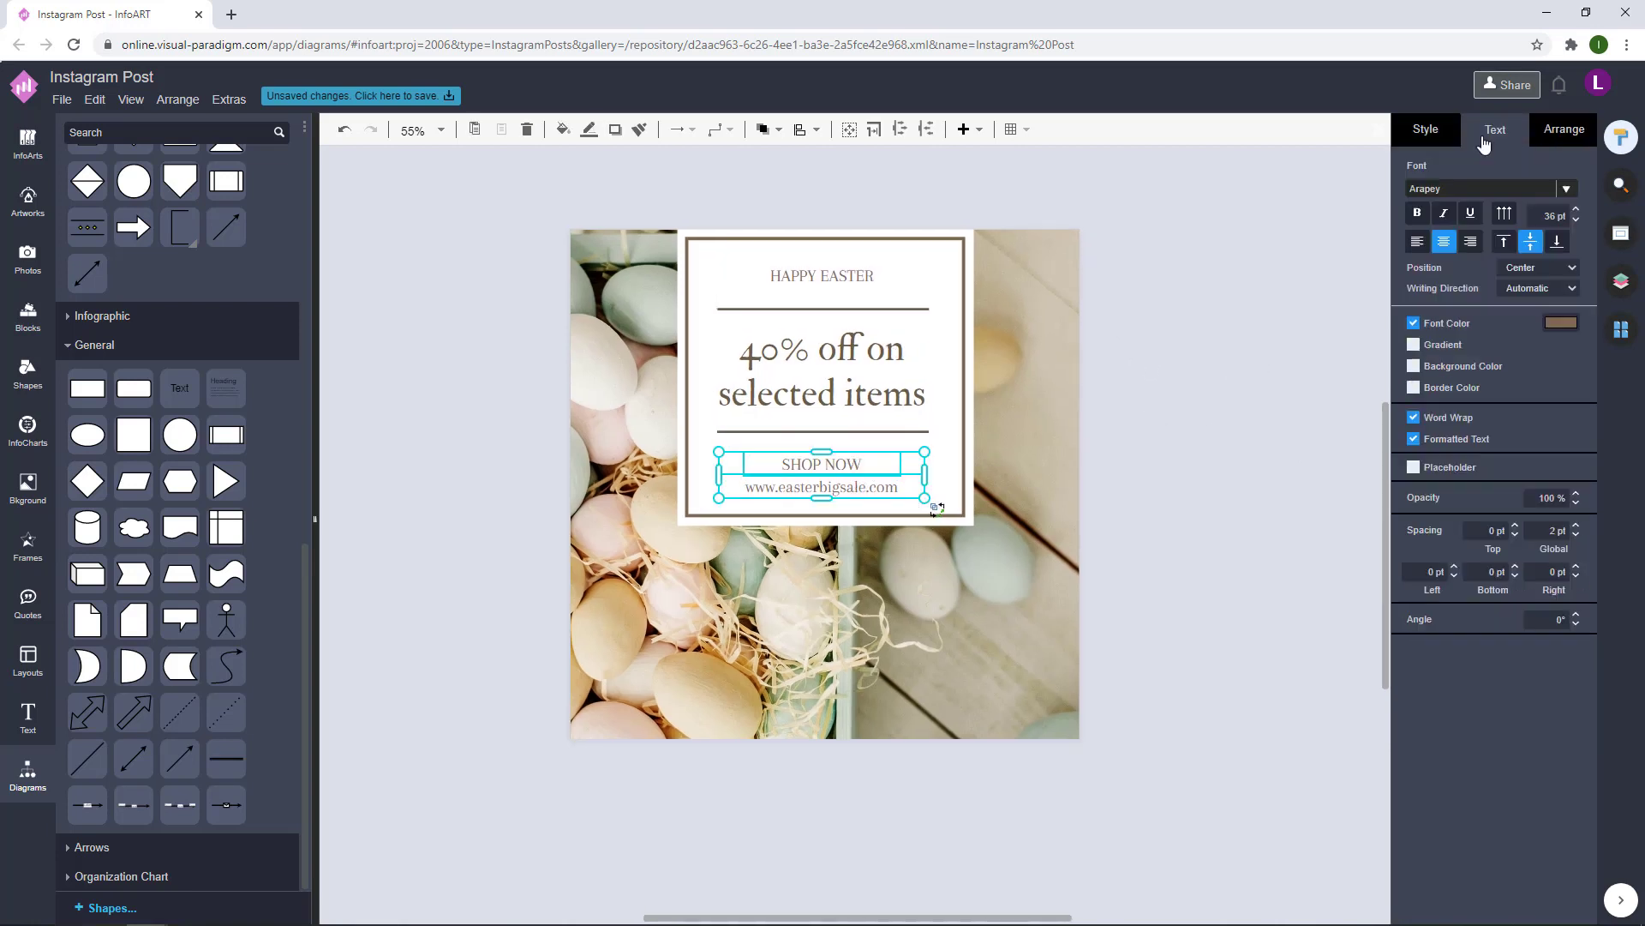
{"action": "left_click", "coordinate": [1575, 219]}
{"action": "left_click", "coordinate": [1576, 220]}
{"action": "left_click", "coordinate": [1575, 220]}
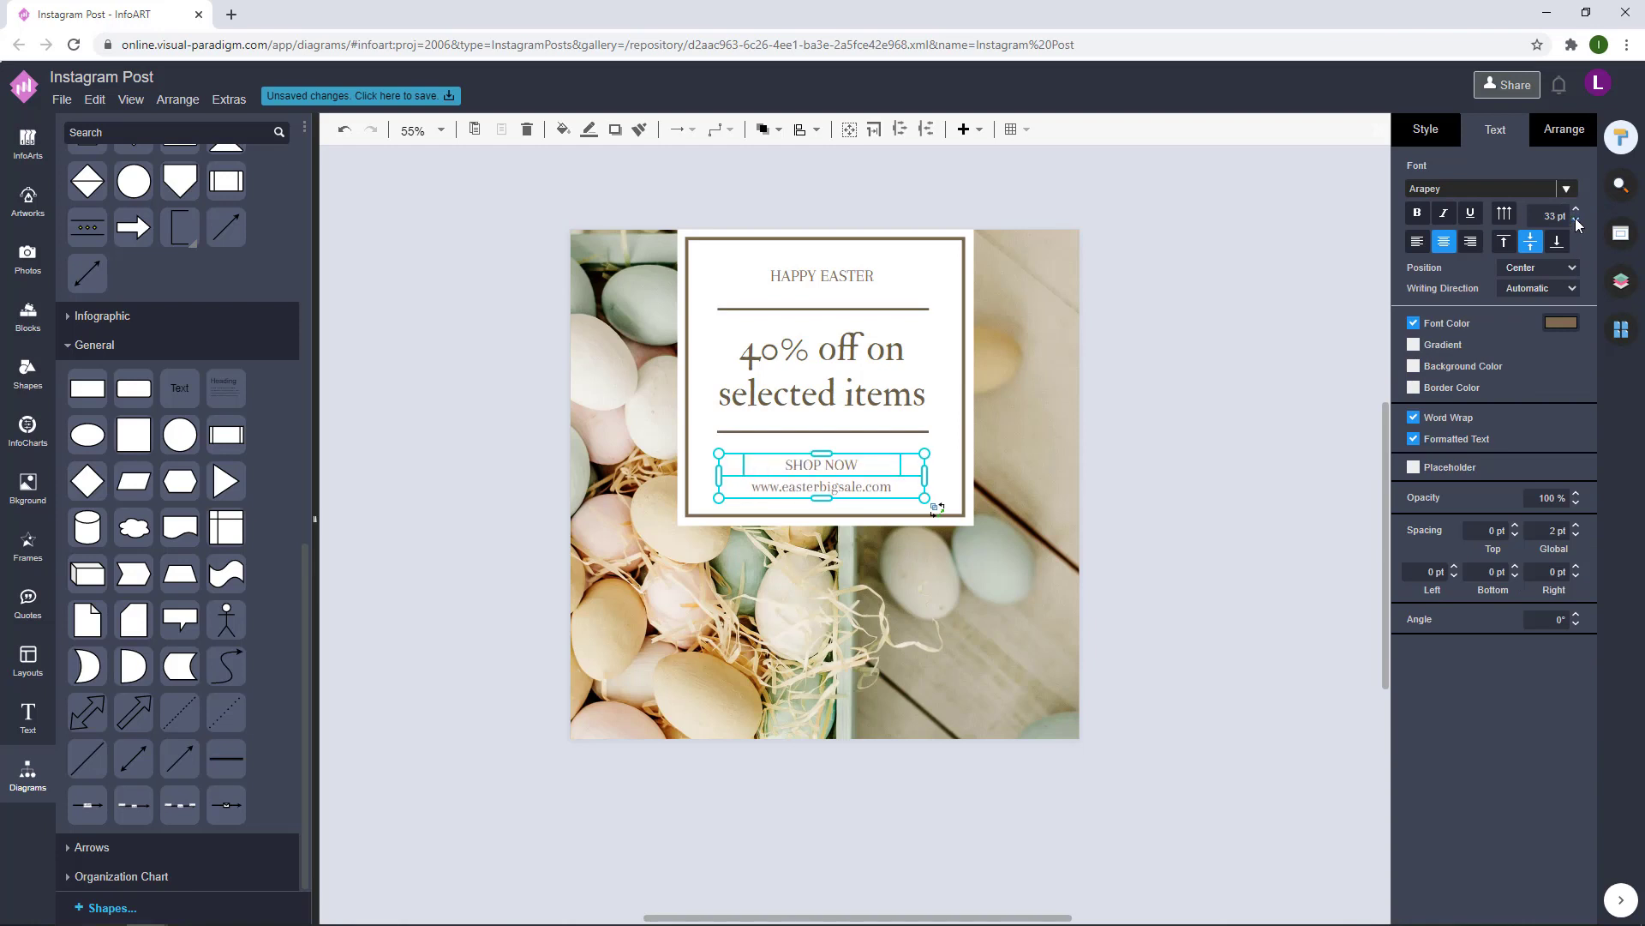
{"action": "left_click", "coordinate": [1223, 349]}
Move the SHOP NOW text and the web address together slightly higher beneath the lower divider.
{"action": "left_click", "coordinate": [835, 486]}
{"action": "left_click", "coordinate": [1071, 482]}
{"action": "left_click", "coordinate": [836, 465]}
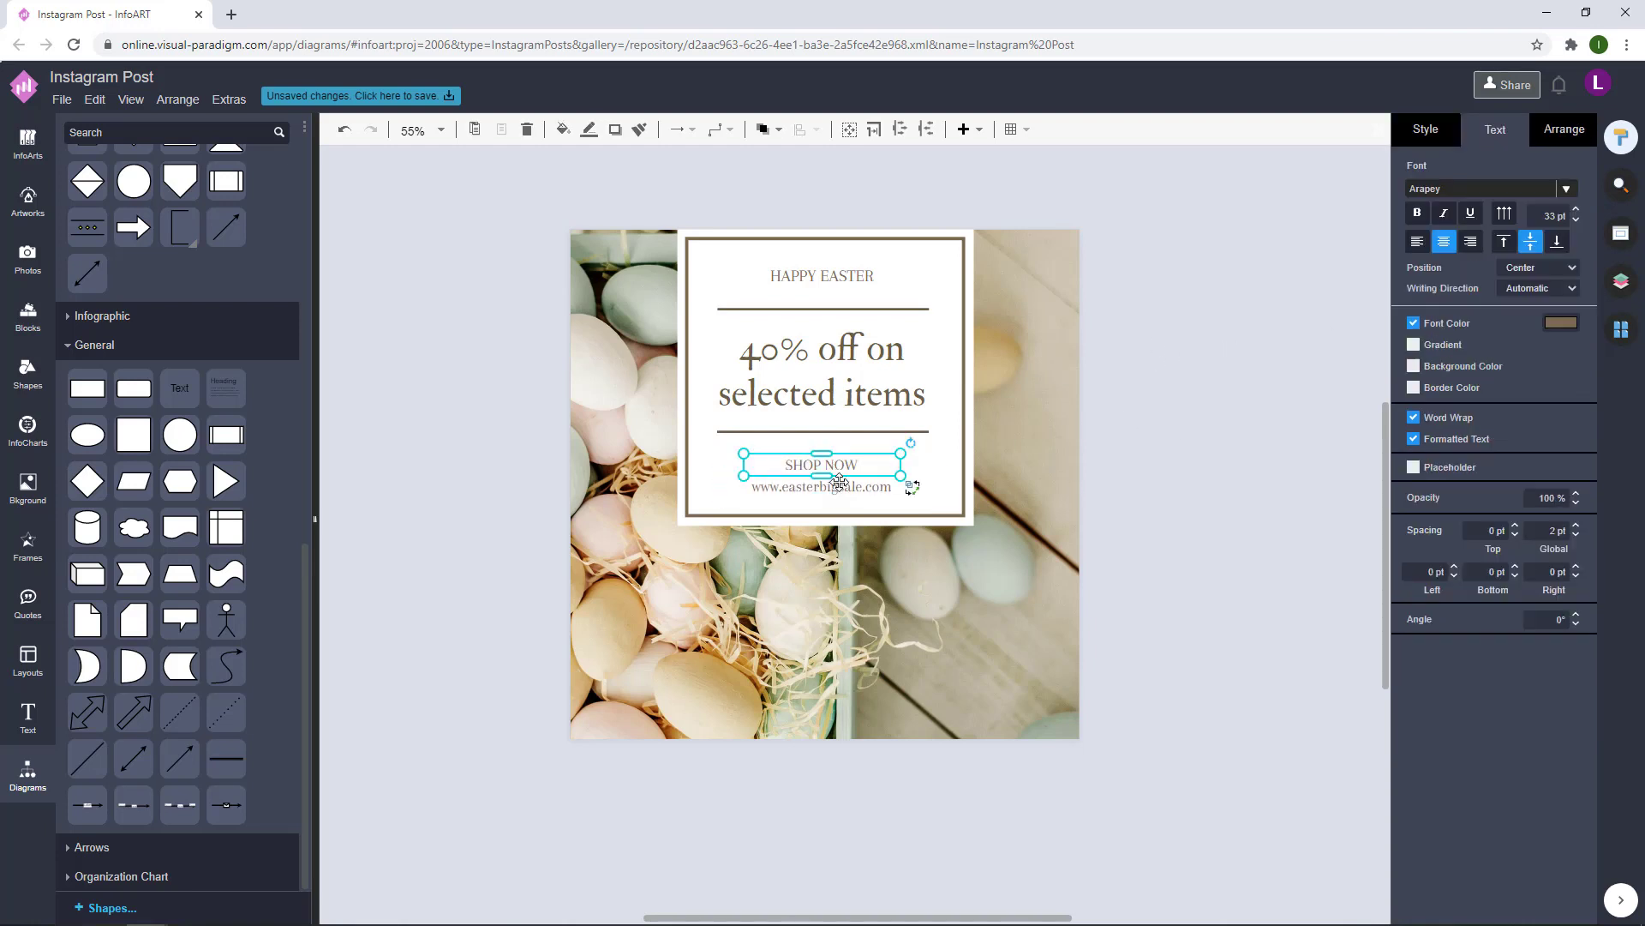
{"action": "left_click", "coordinate": [836, 487], "text": "shift"}
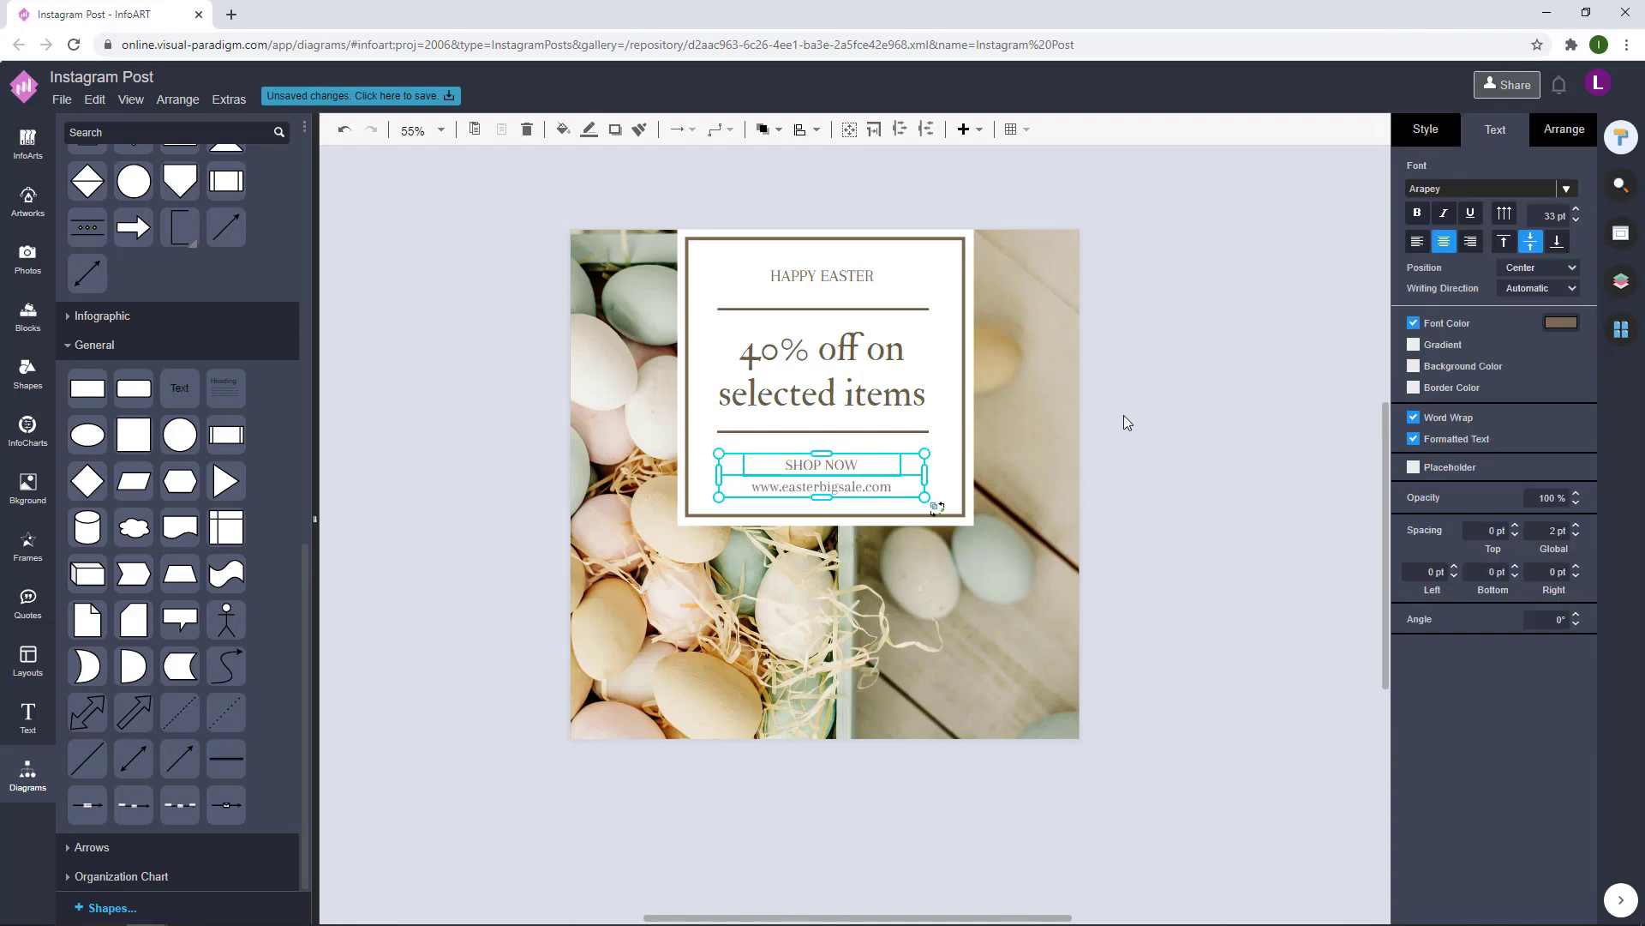
{"action": "left_click", "coordinate": [1195, 378]}
{"action": "left_click", "coordinate": [884, 474]}
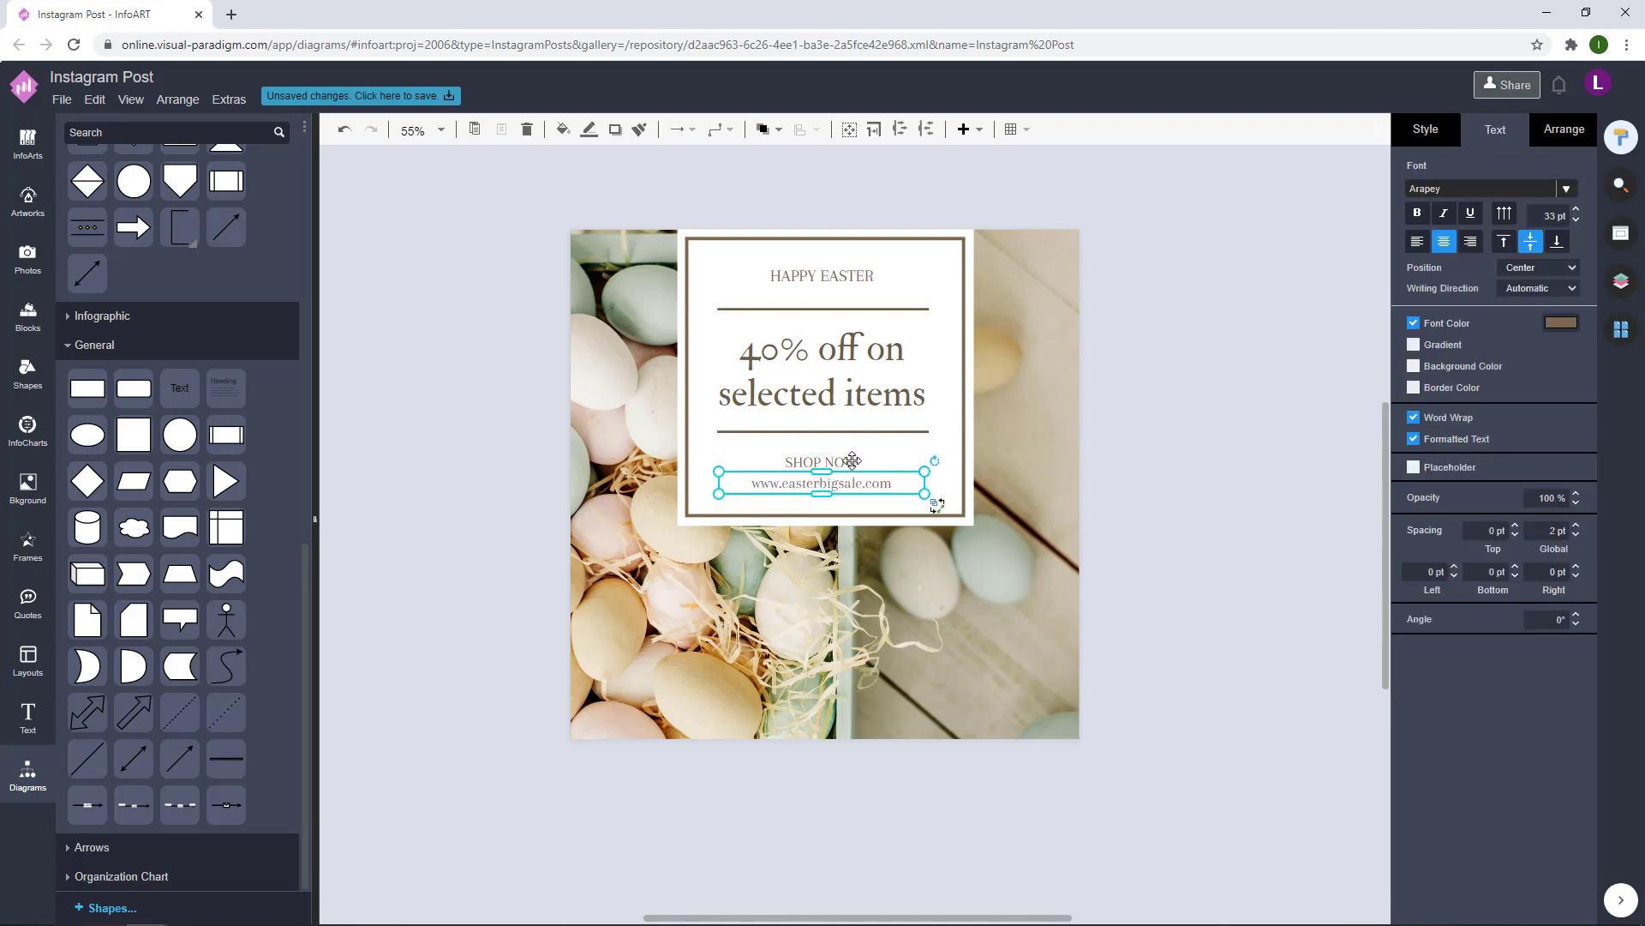
{"action": "left_click", "coordinate": [849, 461], "text": "shift"}
{"action": "left_click", "coordinate": [1175, 416]}
{"action": "left_click", "coordinate": [840, 265]}
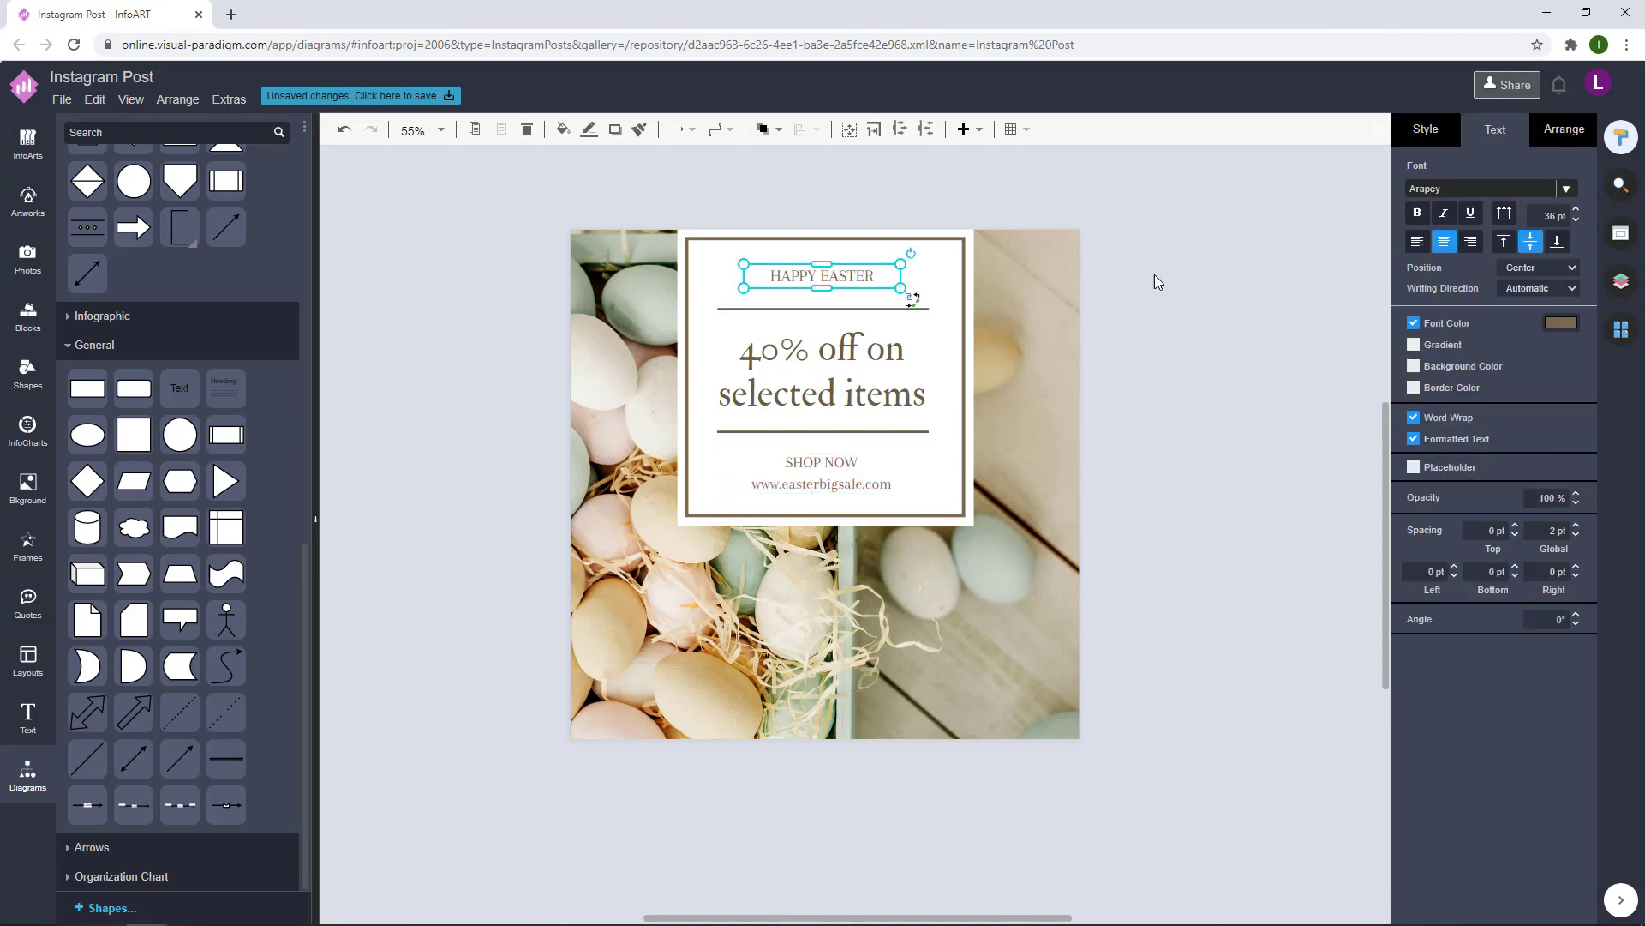
{"action": "left_click", "coordinate": [1211, 336]}
{"action": "left_click_drag", "start_coordinate": [1217, 347], "coordinate": [1210, 342]}
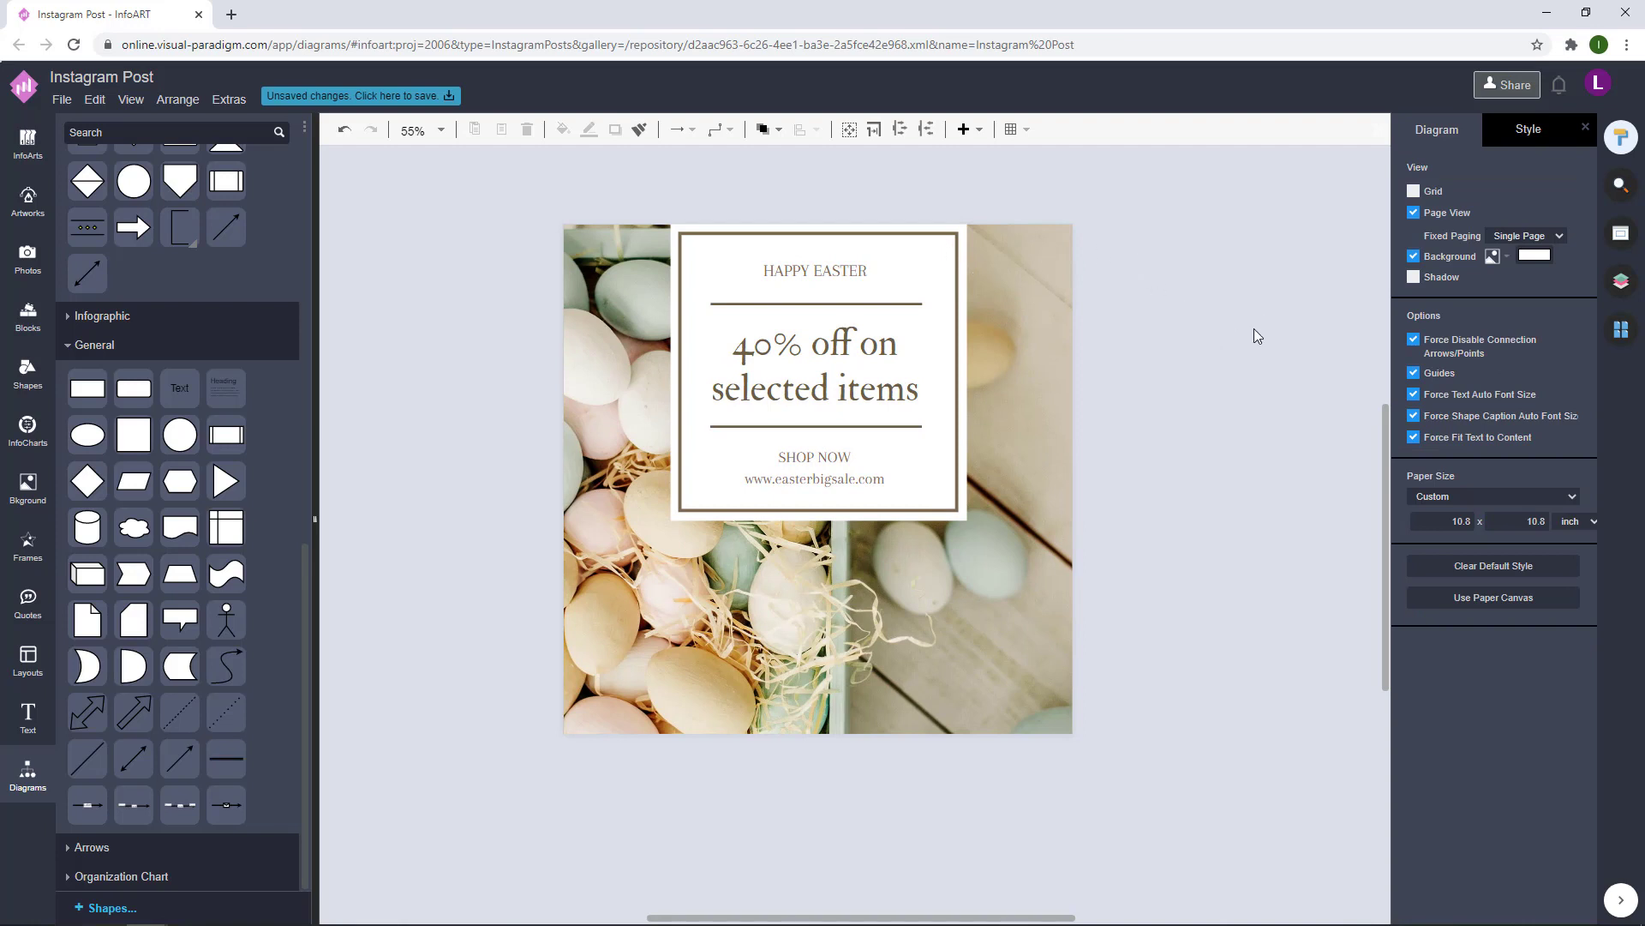
{"action": "left_click", "coordinate": [936, 233]}
{"action": "left_click", "coordinate": [1427, 130]}
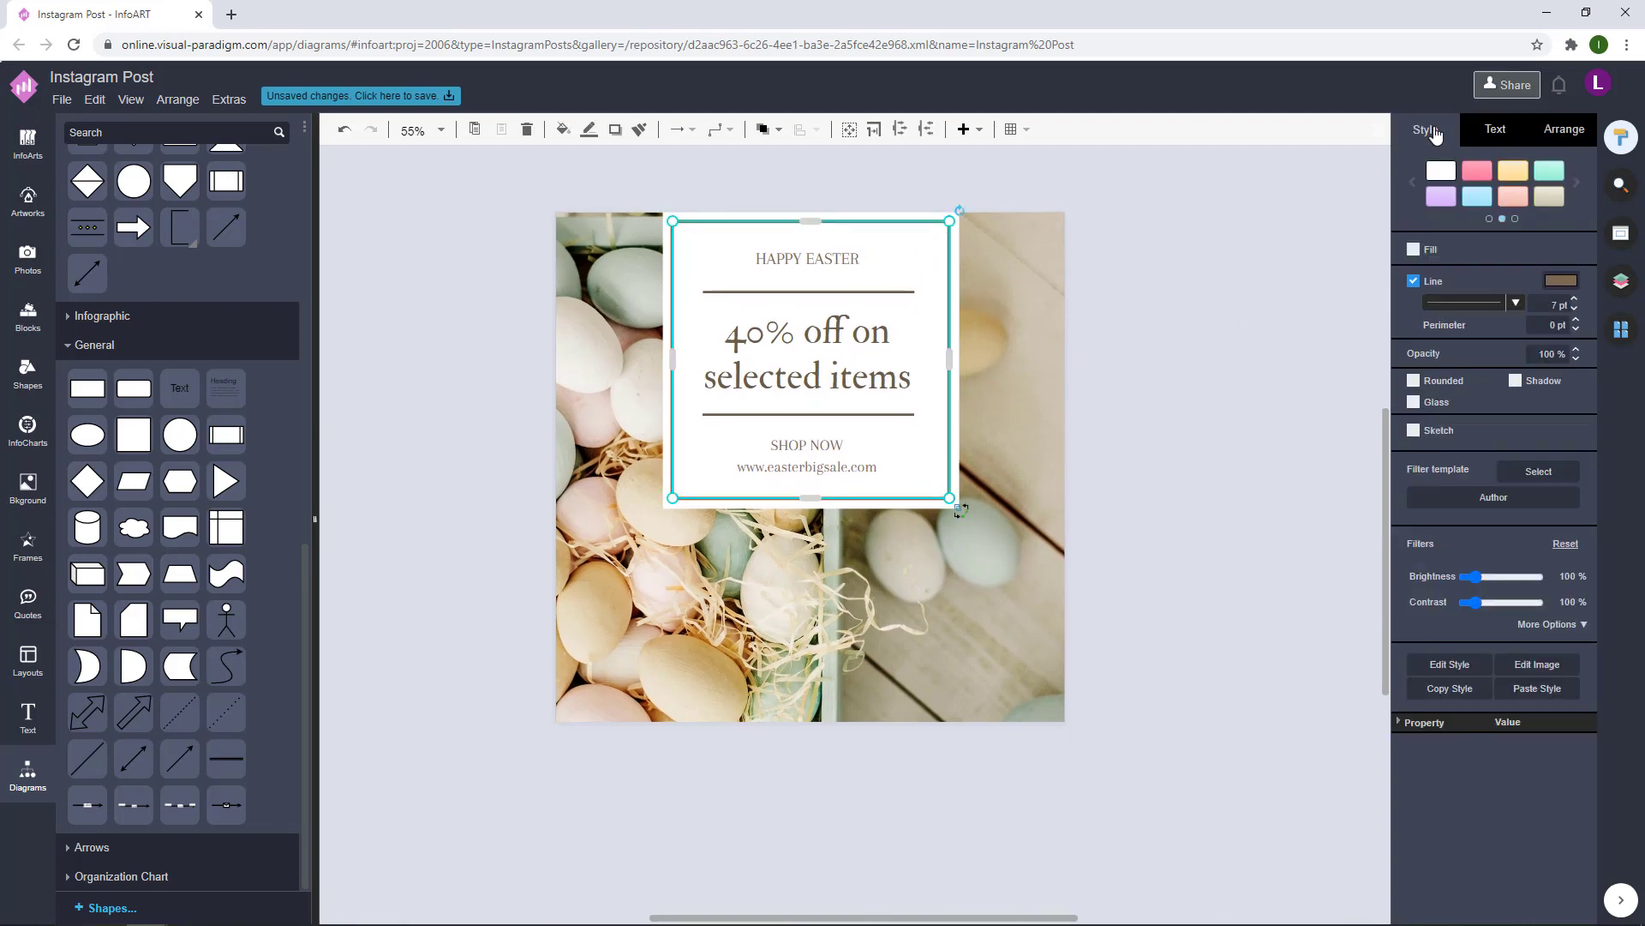
{"action": "left_click", "coordinate": [1214, 322]}
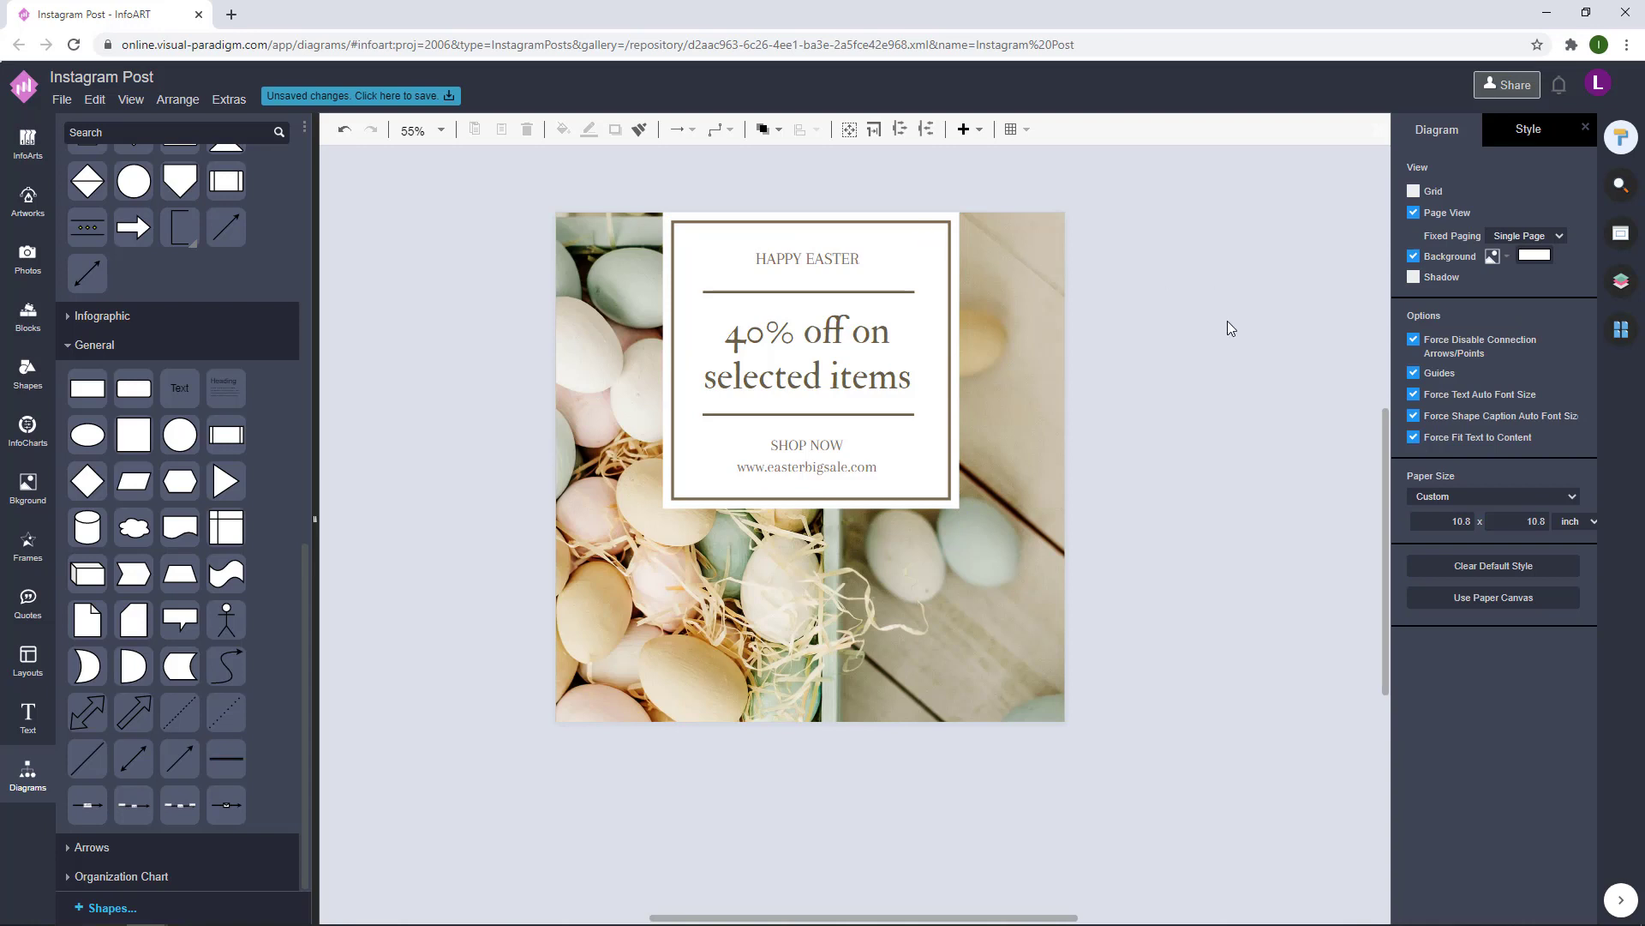
Nudge the HAPPY EASTER heading slightly closer to the upper divider line.
{"action": "left_click_drag", "start_coordinate": [1227, 341], "coordinate": [1231, 342]}
{"action": "left_click", "coordinate": [828, 265]}
{"action": "left_click", "coordinate": [1228, 250]}
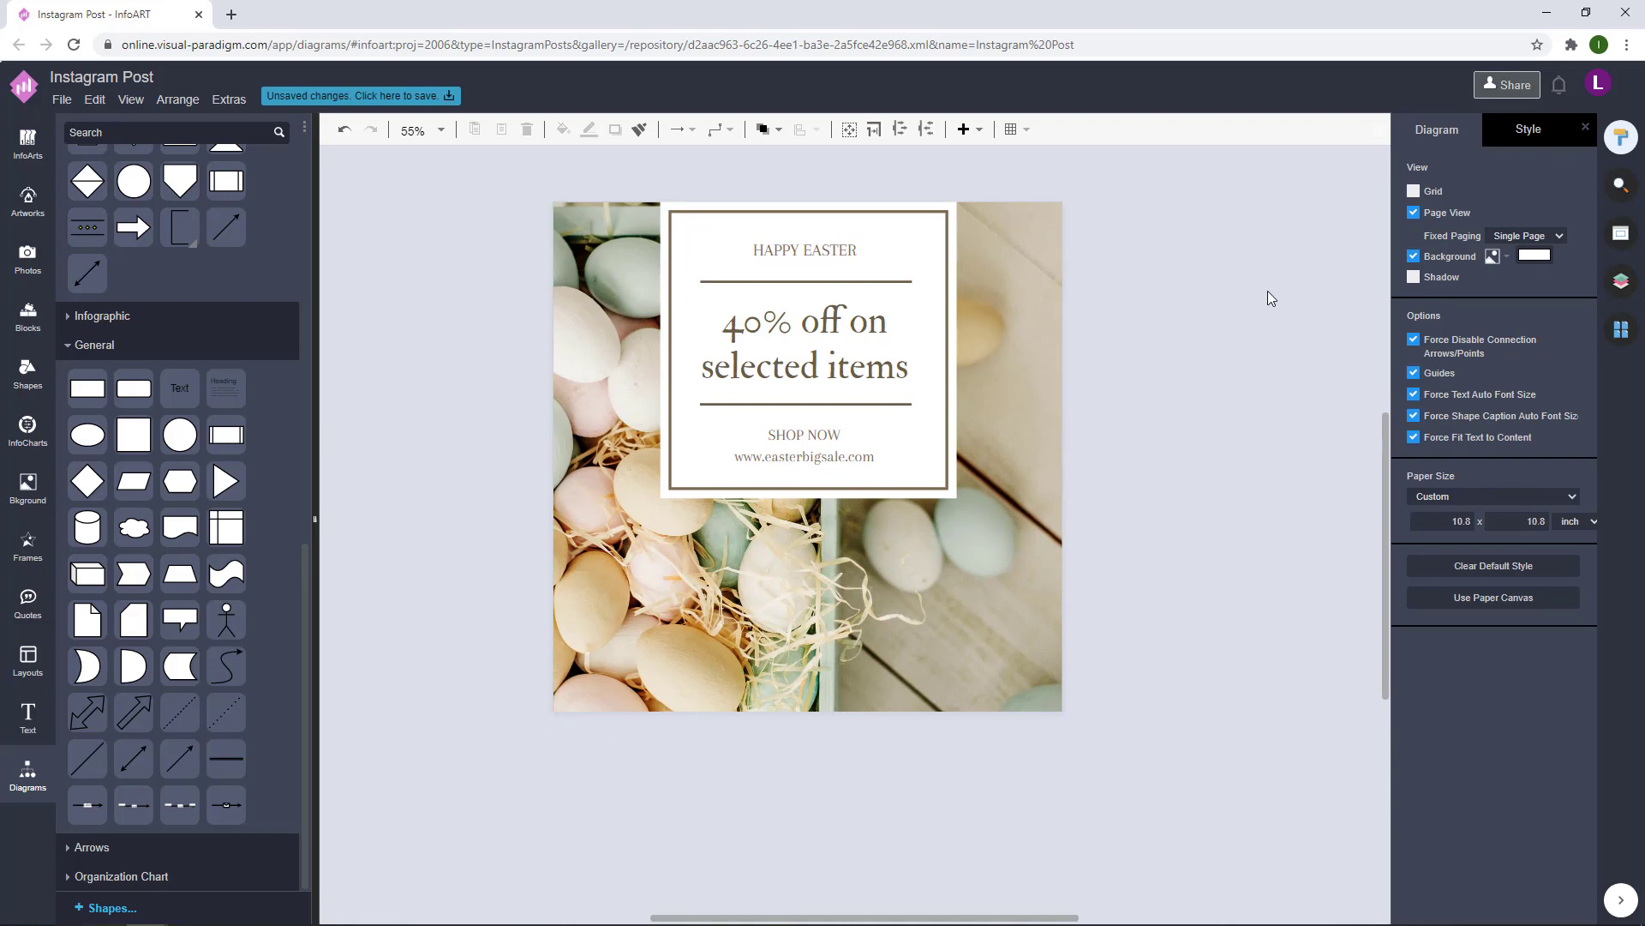
{"action": "scroll", "coordinate": [1260, 313], "scroll_direction": "up", "scroll_amount": 1}
{"action": "left_click_drag", "start_coordinate": [943, 321], "coordinate": [938, 751]}
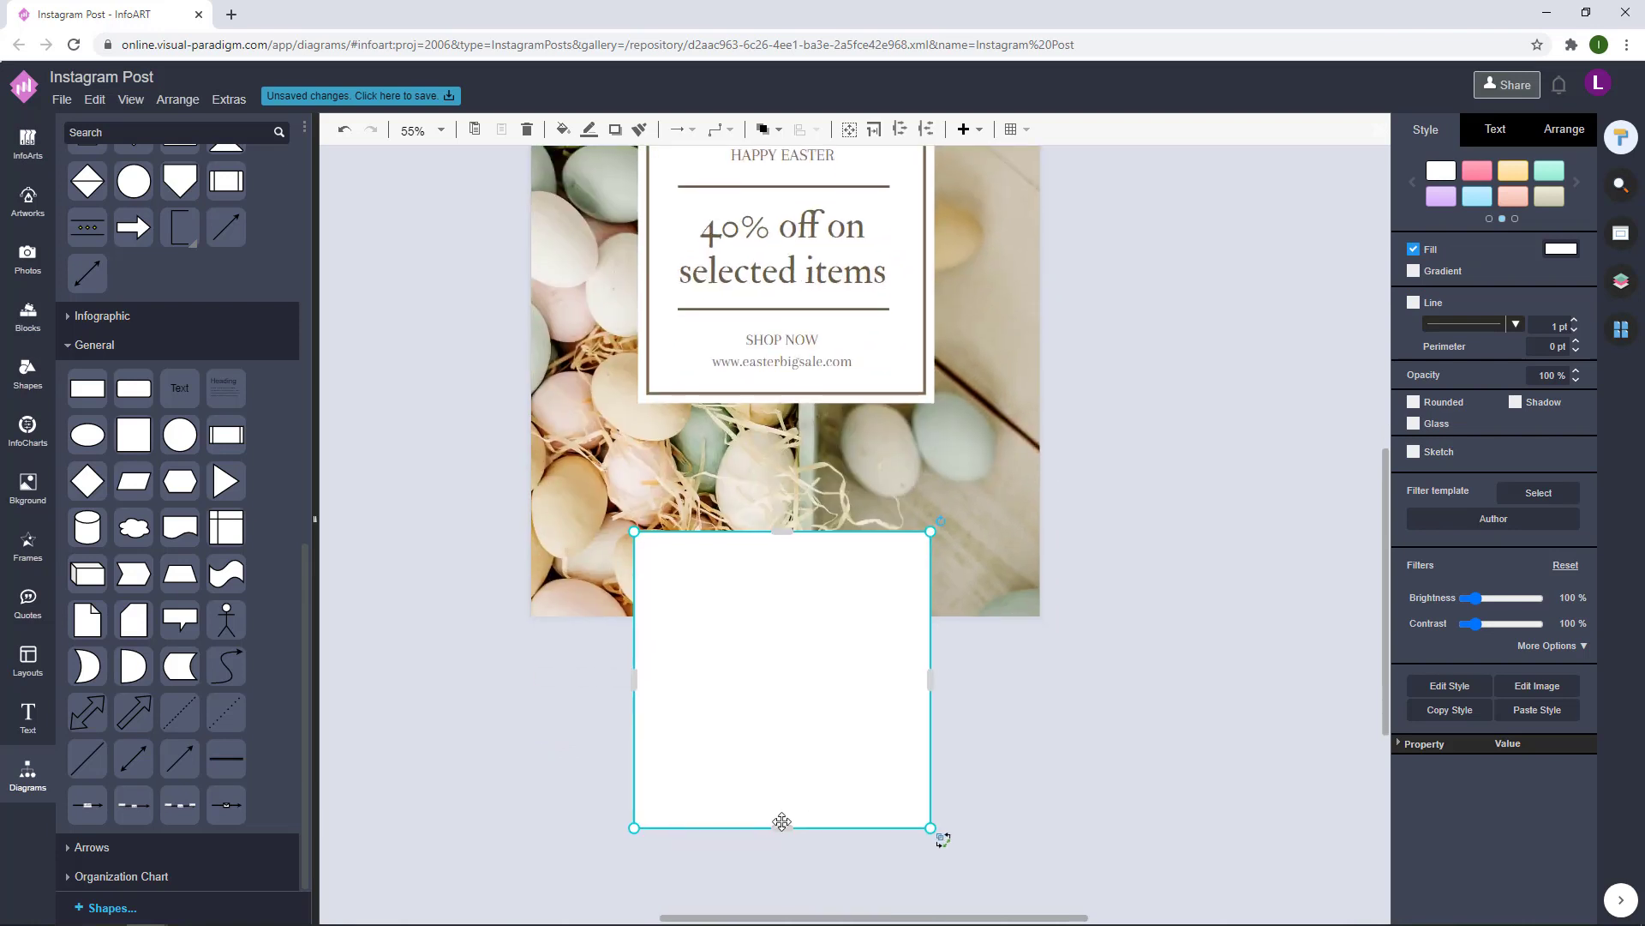
{"action": "key", "text": "Delete"}
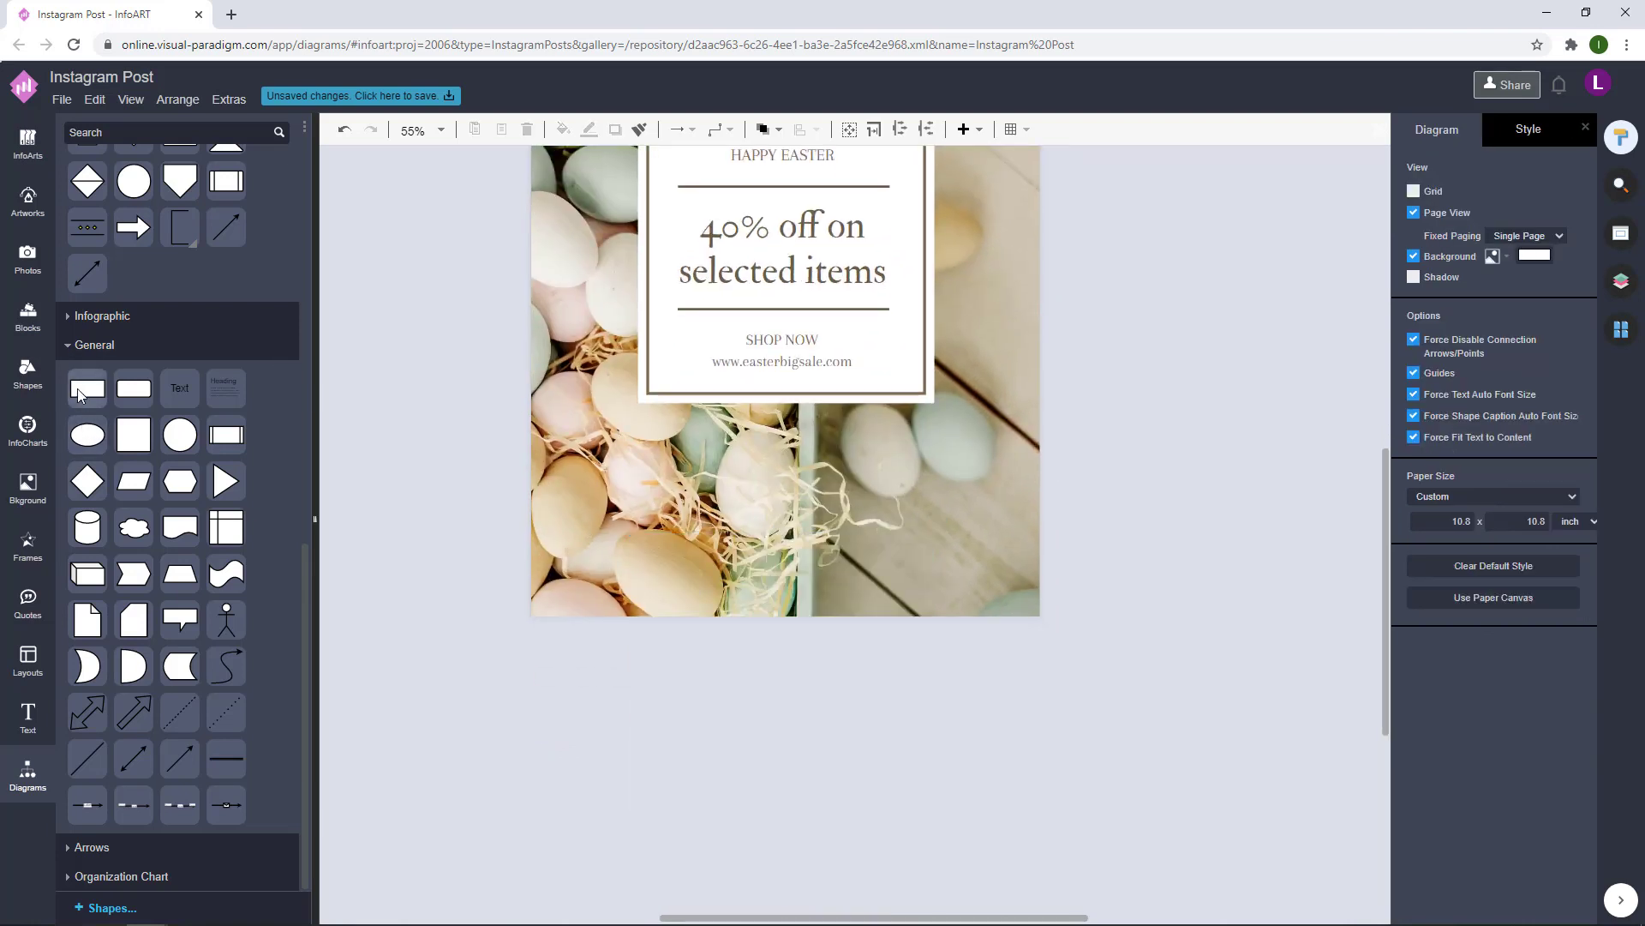
Add a thin rectangular strip as wide as the white square along the photo's bottom edge and remove its outline.
{"action": "left_click_drag", "start_coordinate": [87, 388], "coordinate": [939, 463]}
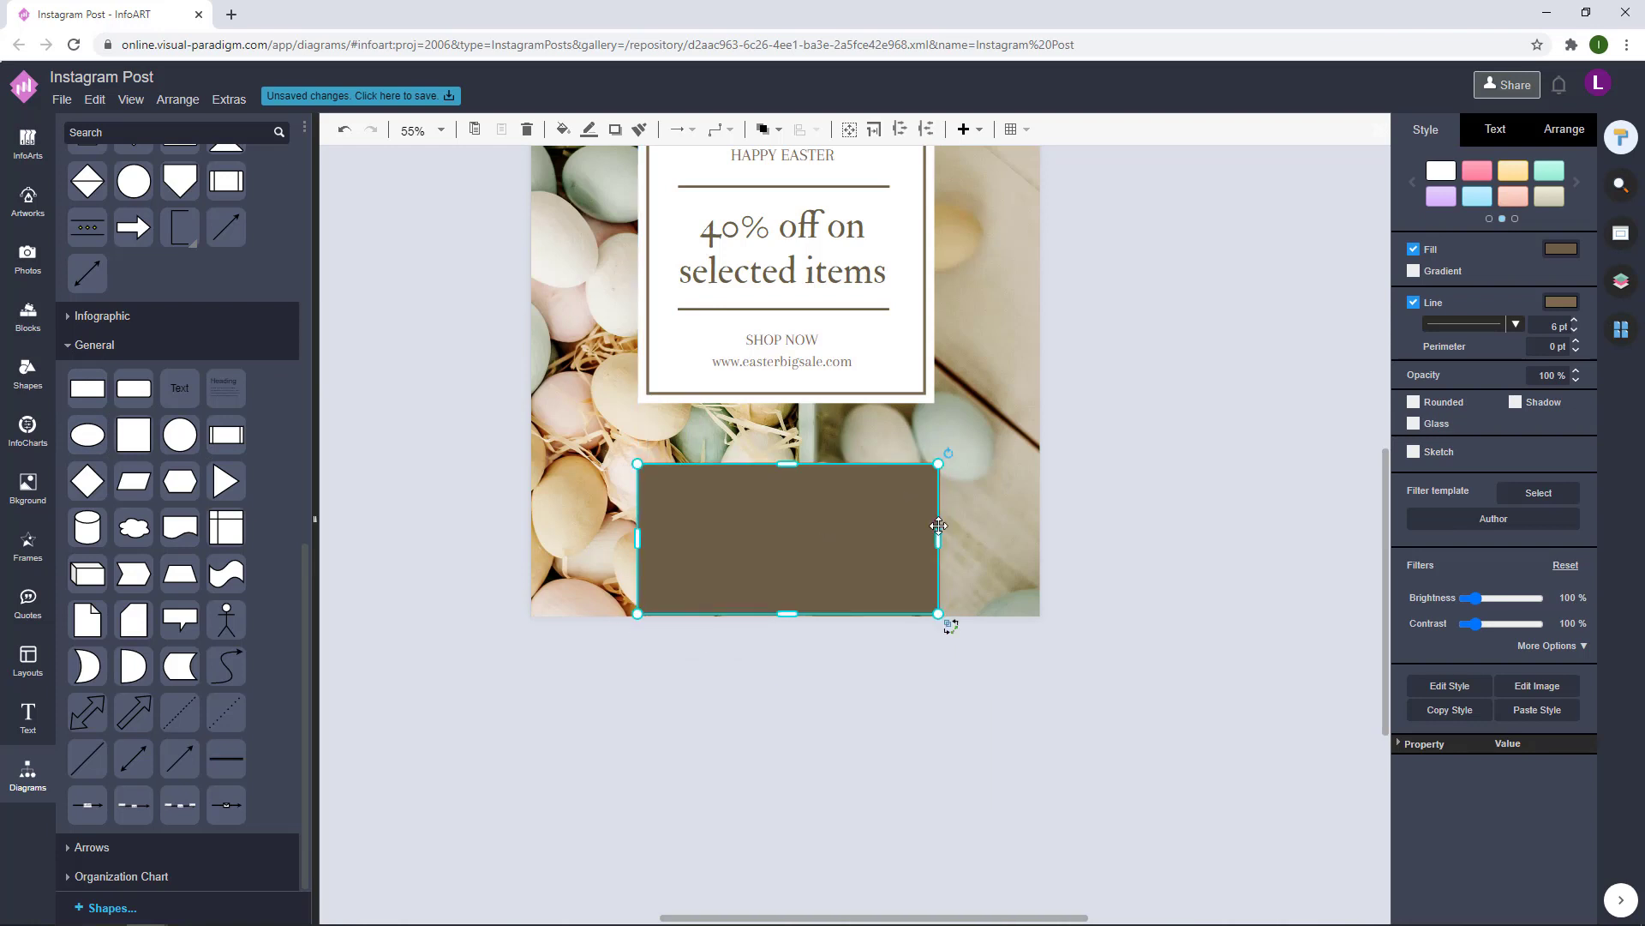
{"action": "left_click_drag", "start_coordinate": [788, 467], "coordinate": [782, 588]}
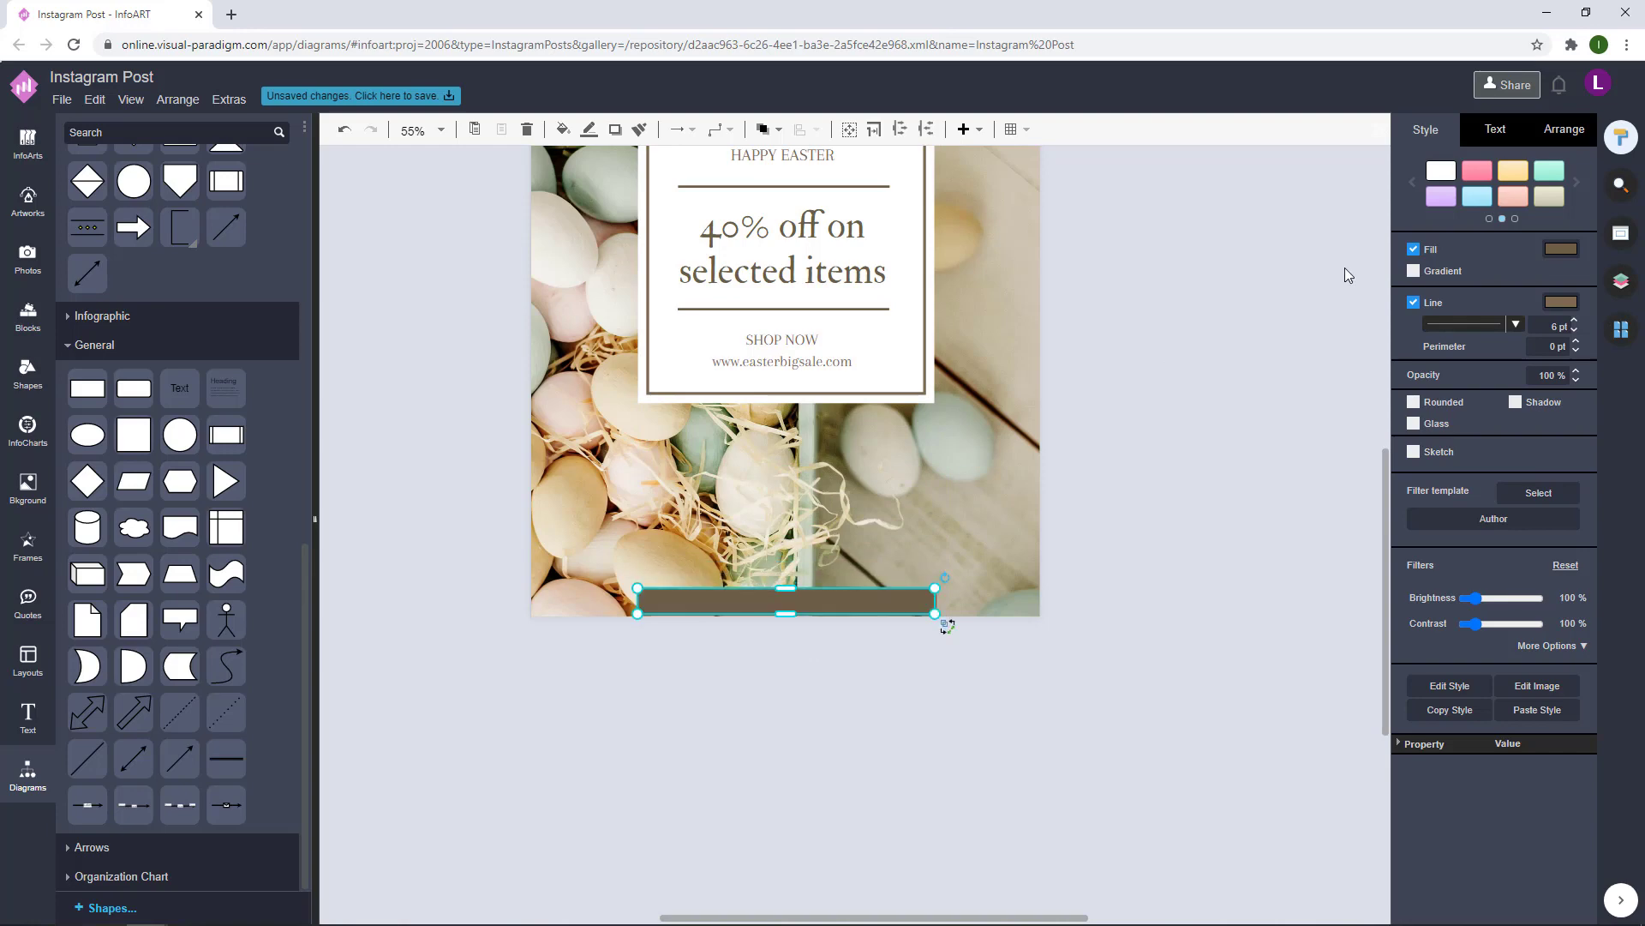
{"action": "left_click", "coordinate": [1413, 302]}
{"action": "left_click", "coordinate": [1247, 384]}
{"action": "left_click", "coordinate": [854, 599]}
{"action": "key", "text": "Down"}
{"action": "left_click", "coordinate": [1173, 468]}
Fill the strip at the photo's bottom edge with white.
{"action": "left_click", "coordinate": [883, 601]}
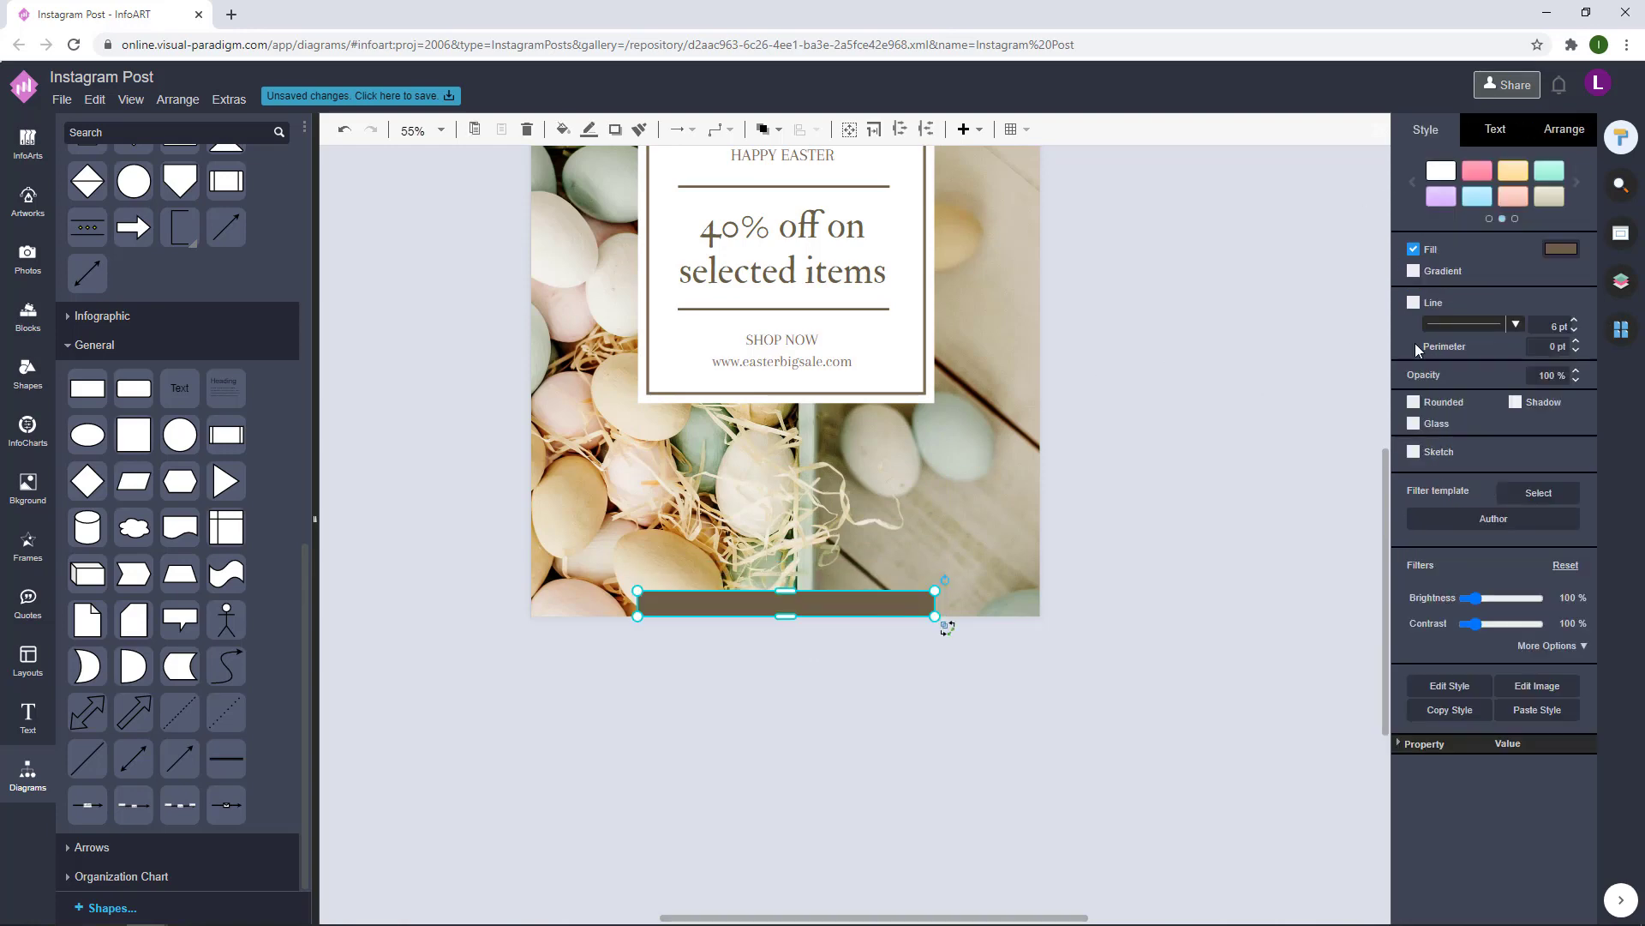
{"action": "left_click", "coordinate": [1560, 250]}
{"action": "left_click", "coordinate": [1469, 418]}
{"action": "left_click", "coordinate": [1586, 639]}
{"action": "left_click", "coordinate": [1170, 433]}
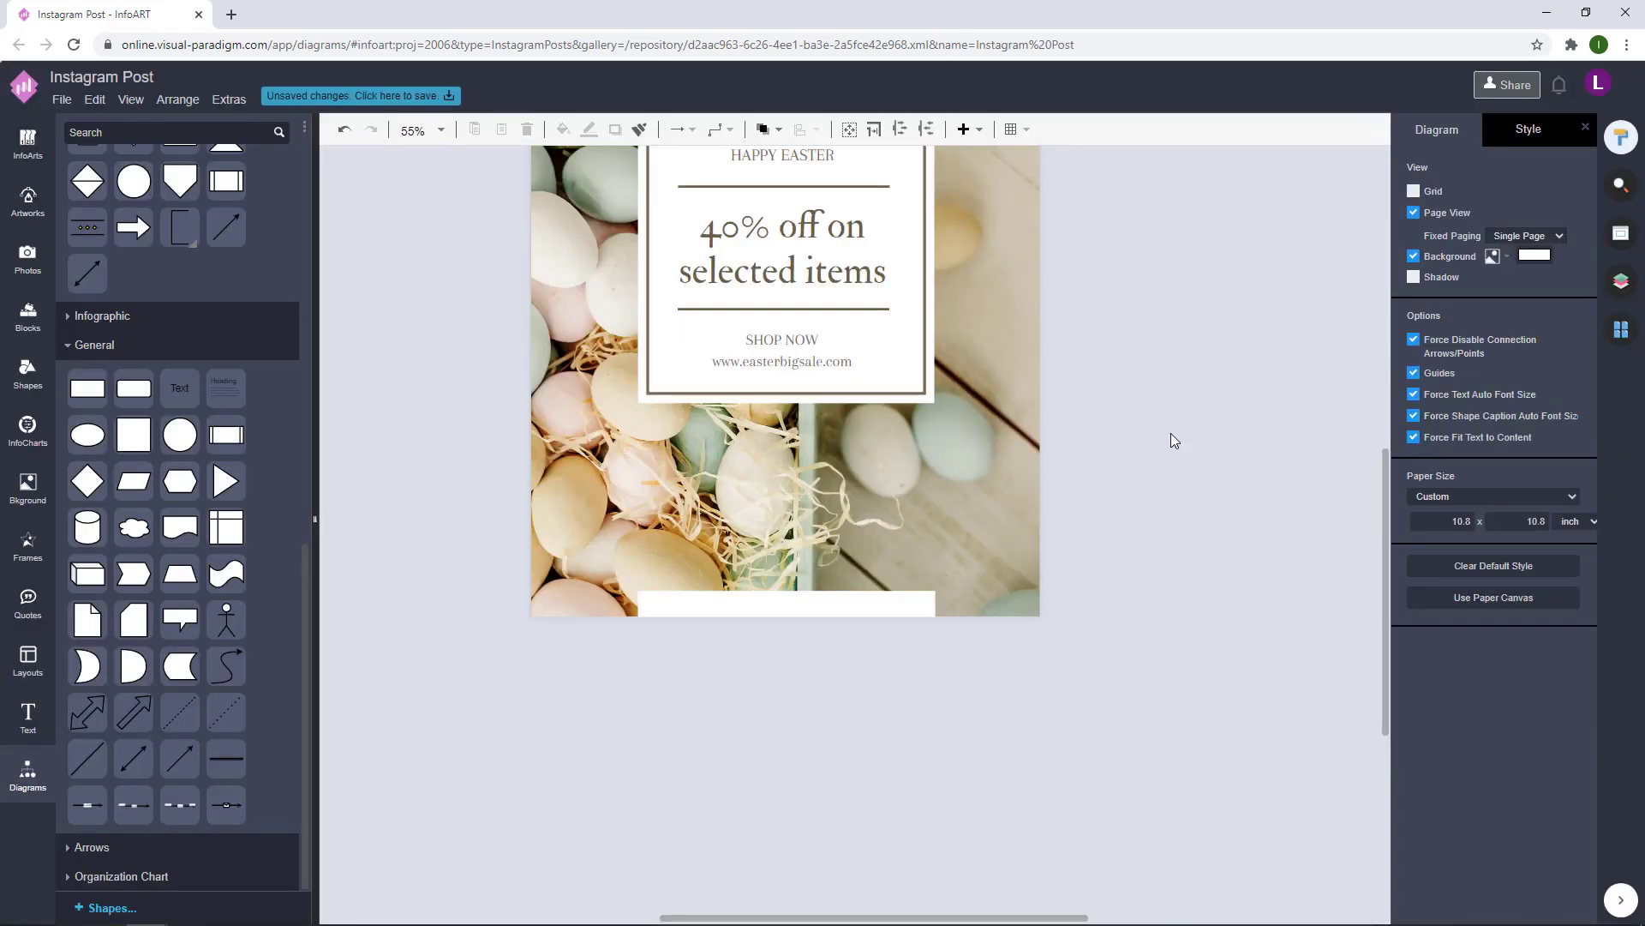
Change the fill of the white square behind the promotional text to cream F5F4EB.
{"action": "left_click_drag", "start_coordinate": [1171, 434], "coordinate": [1184, 470]}
{"action": "left_click", "coordinate": [854, 668]}
{"action": "left_click", "coordinate": [1119, 513]}
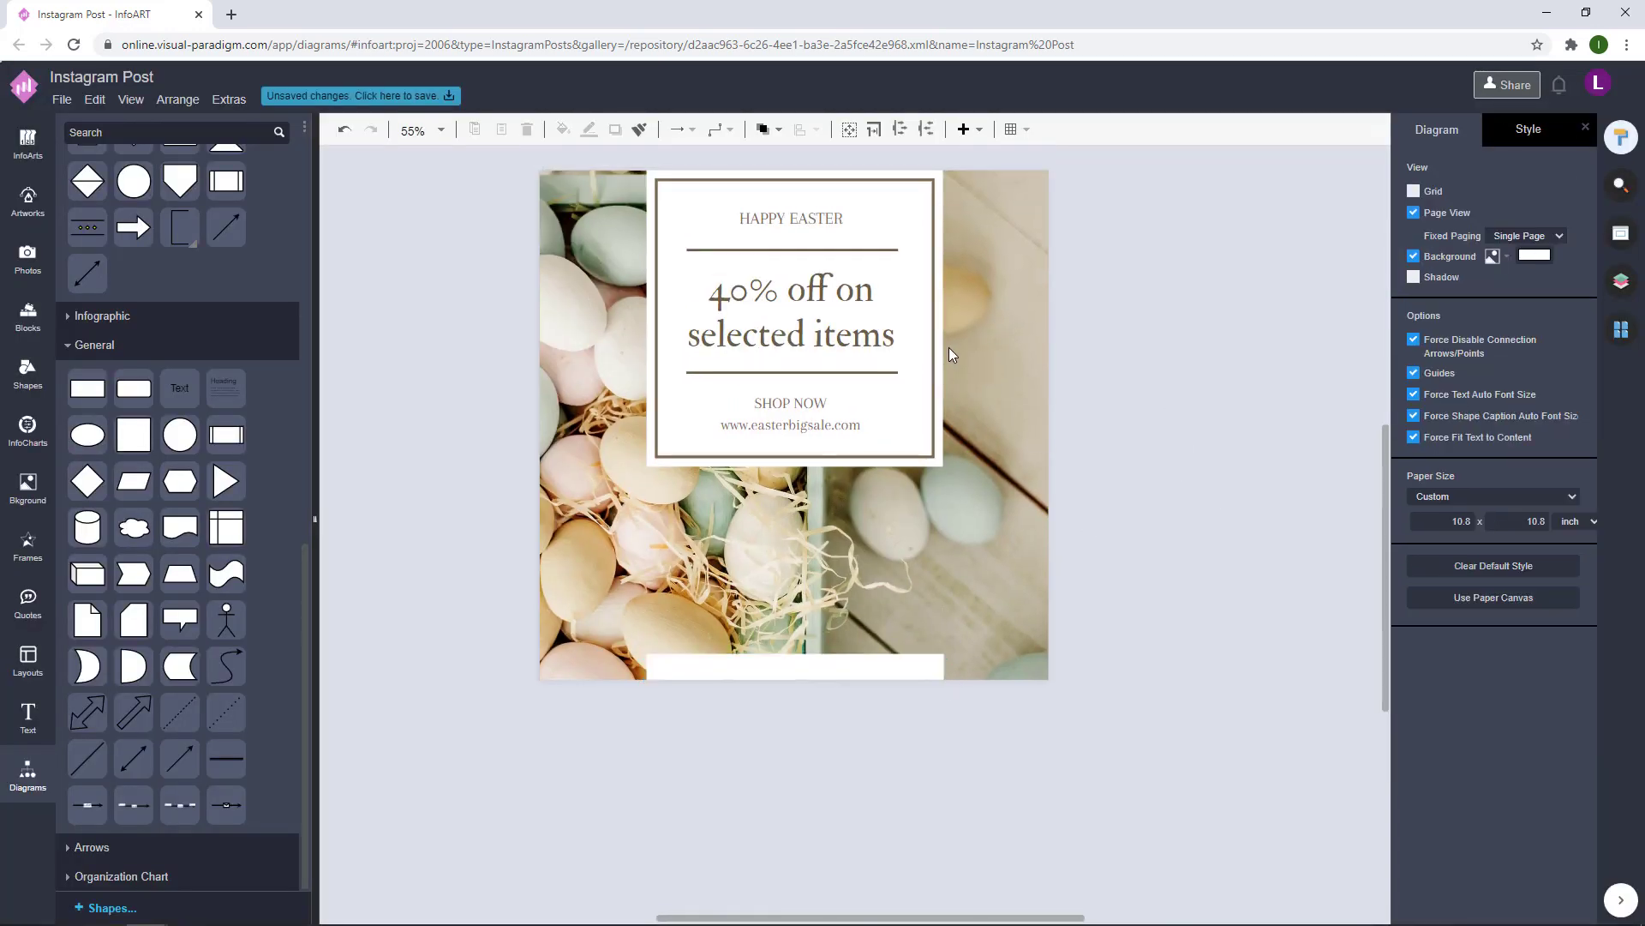
{"action": "left_click", "coordinate": [946, 347]}
{"action": "left_click", "coordinate": [1553, 251]}
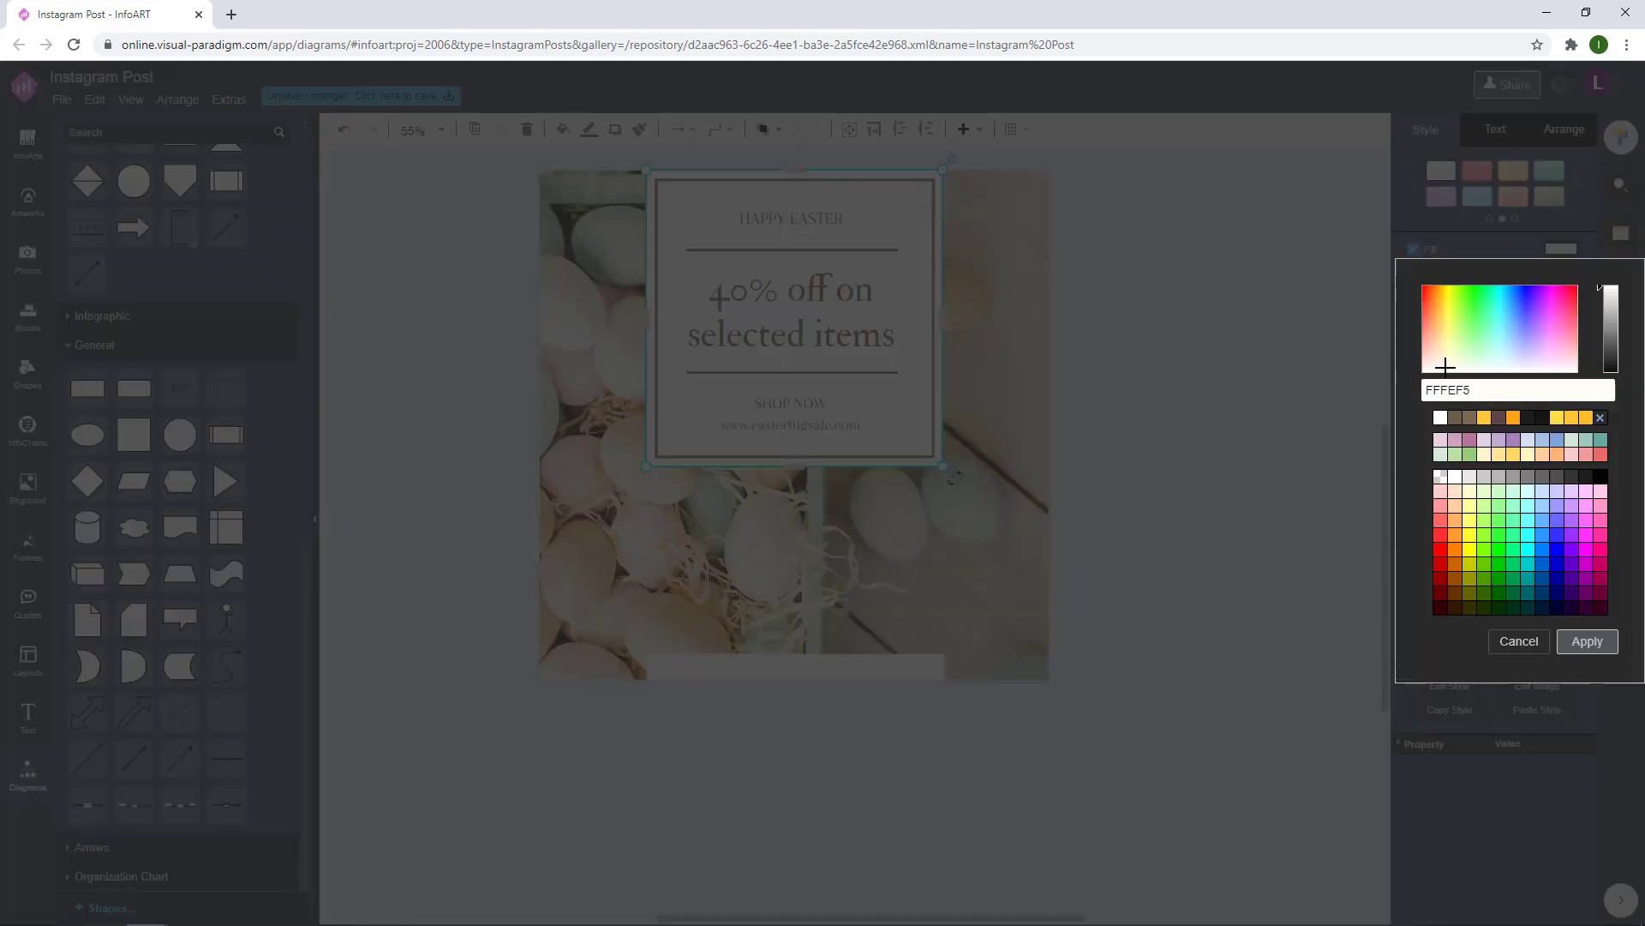
{"action": "left_click_drag", "start_coordinate": [1446, 367], "coordinate": [1449, 367]}
{"action": "left_click", "coordinate": [1602, 294]}
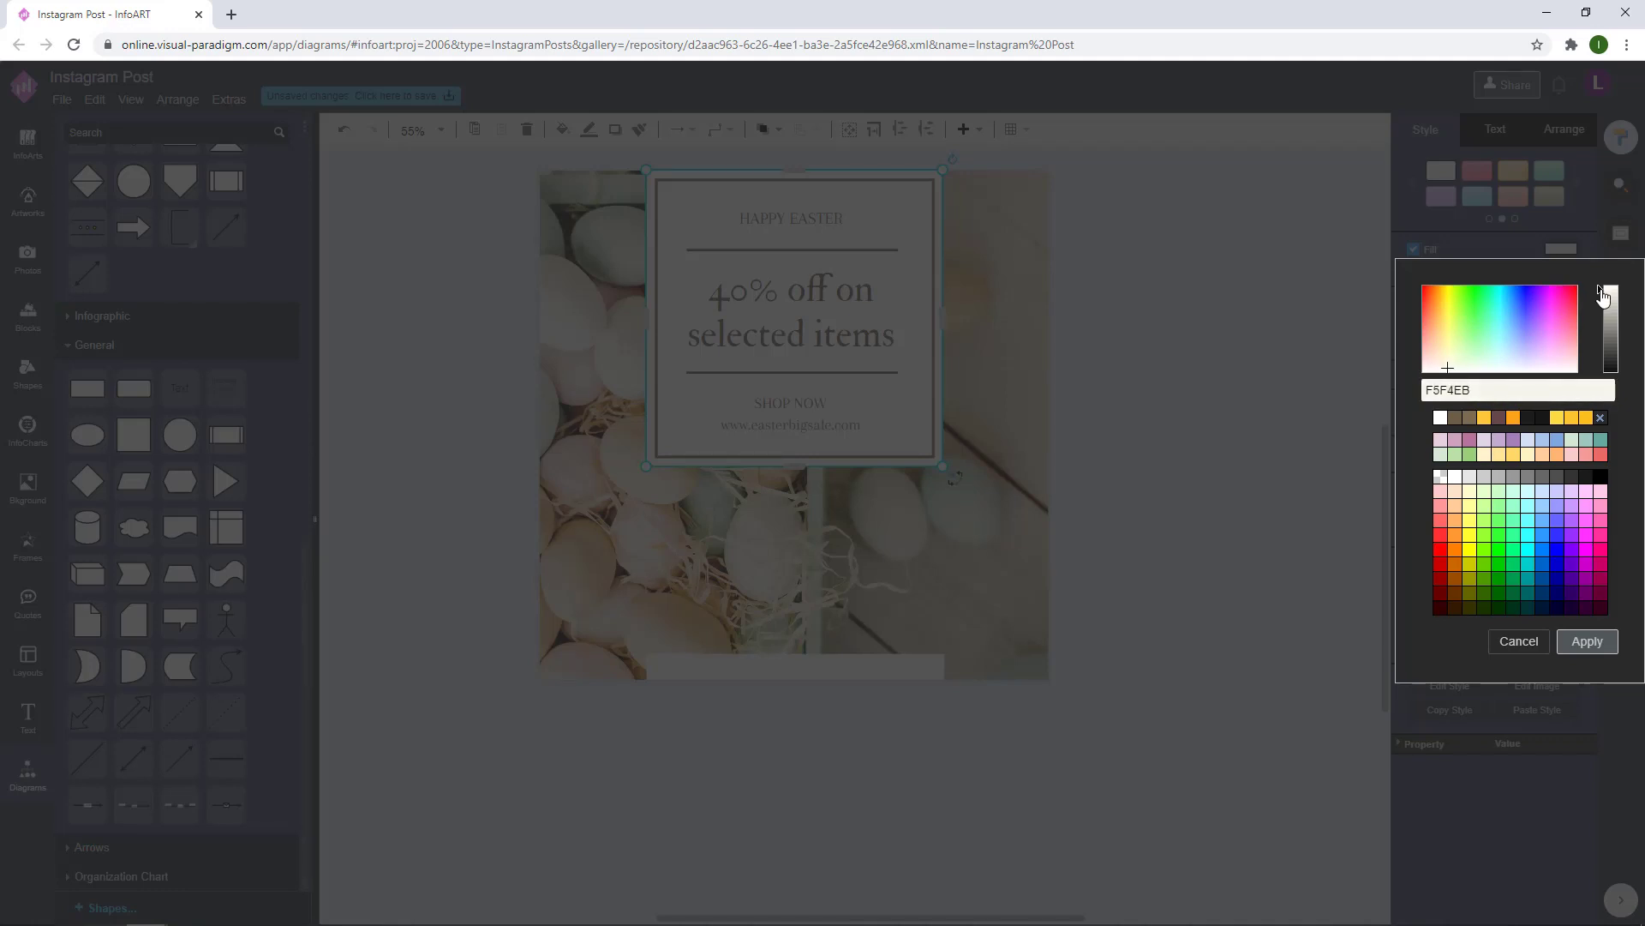
{"action": "left_click", "coordinate": [1587, 641]}
Fill the strip at the photo's bottom edge with the same cream colour as the text square.
{"action": "left_click", "coordinate": [847, 706]}
{"action": "left_click", "coordinate": [848, 668]}
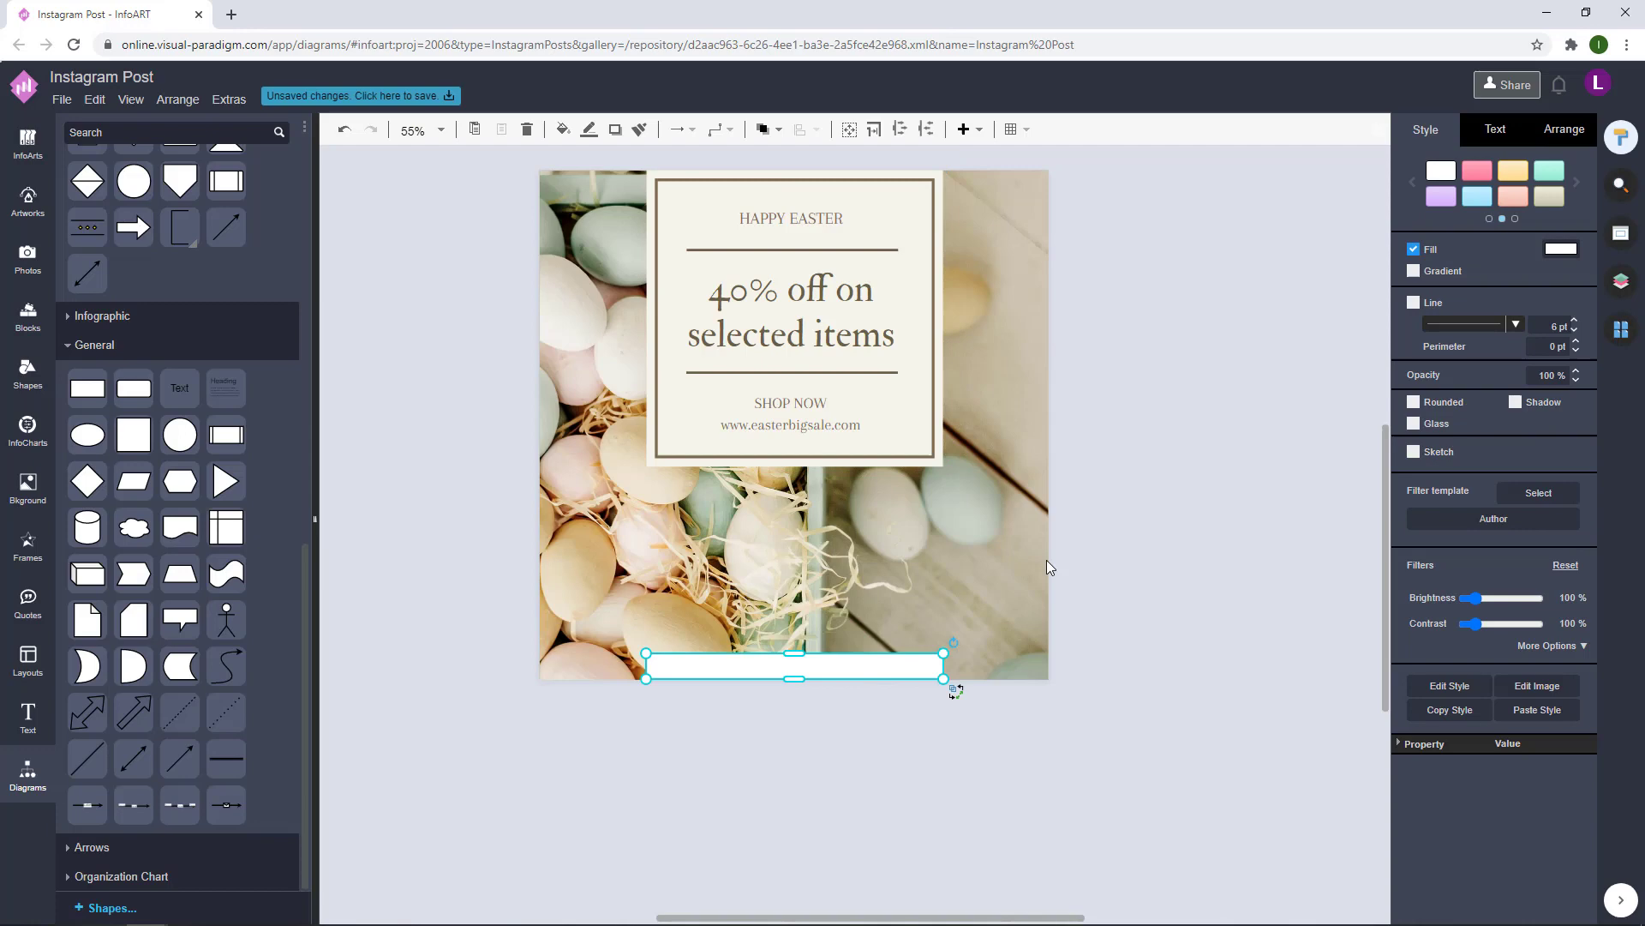
{"action": "left_click", "coordinate": [1560, 249]}
{"action": "left_click", "coordinate": [1530, 604]}
{"action": "left_click", "coordinate": [1586, 642]}
{"action": "left_click", "coordinate": [1245, 402]}
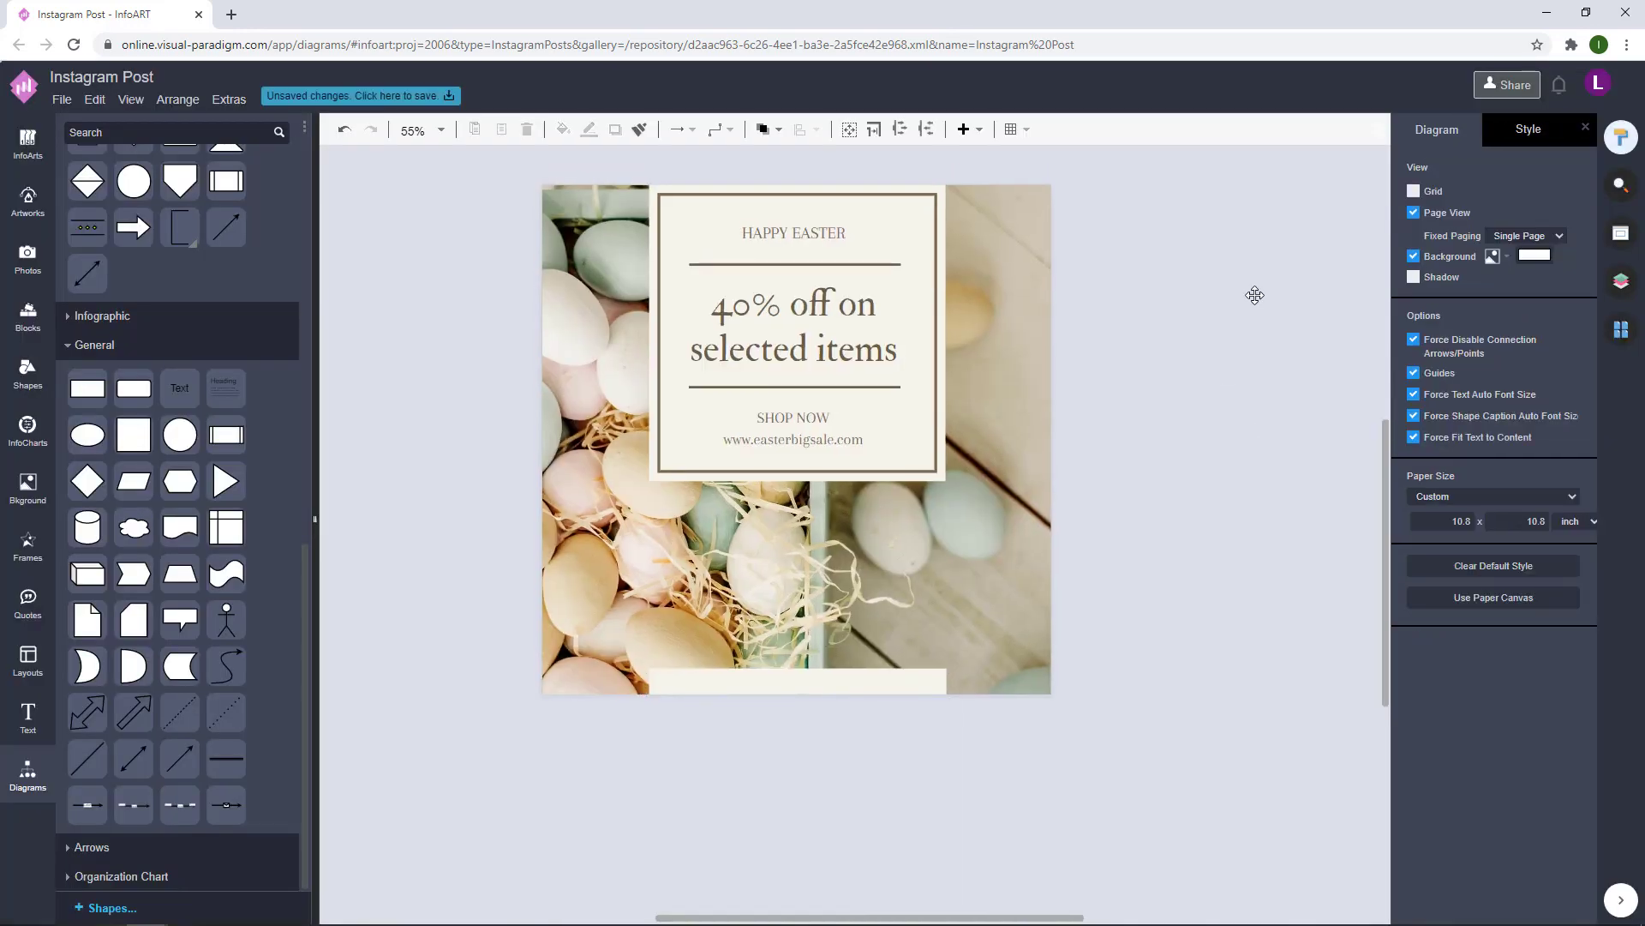
Save the design to VP Online under the name "Simple Brown Easter Photo Easter Sale Instagram Post".
{"action": "left_click_drag", "start_coordinate": [1265, 266], "coordinate": [1263, 291]}
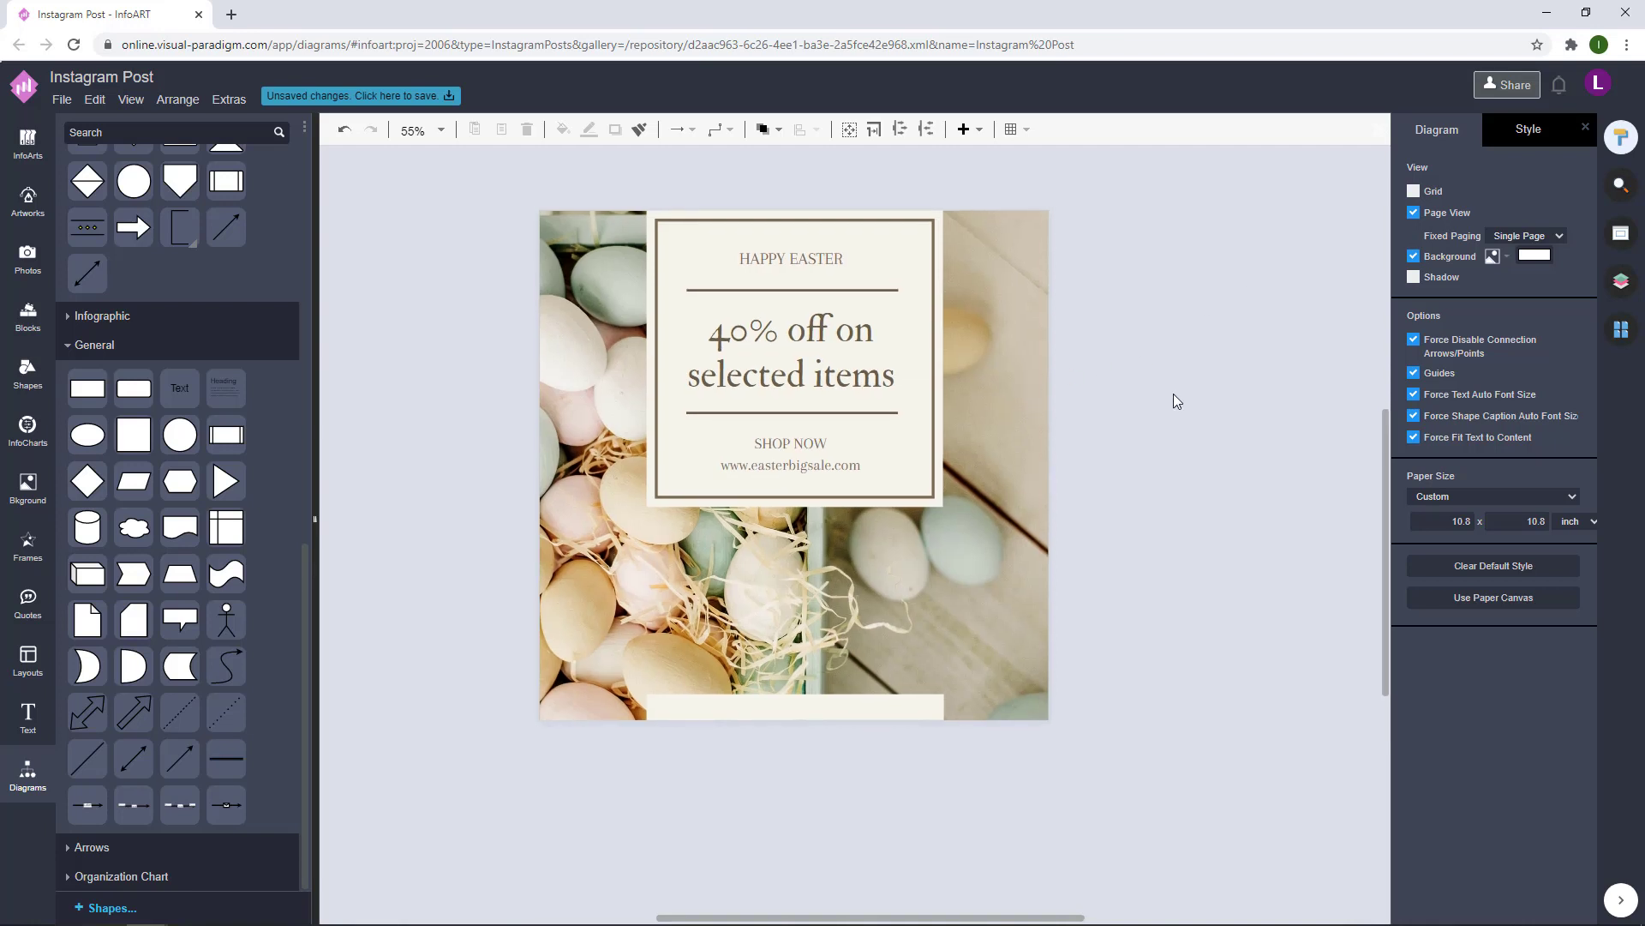
{"action": "scroll", "coordinate": [1144, 442], "scroll_direction": "up", "scroll_amount": 1}
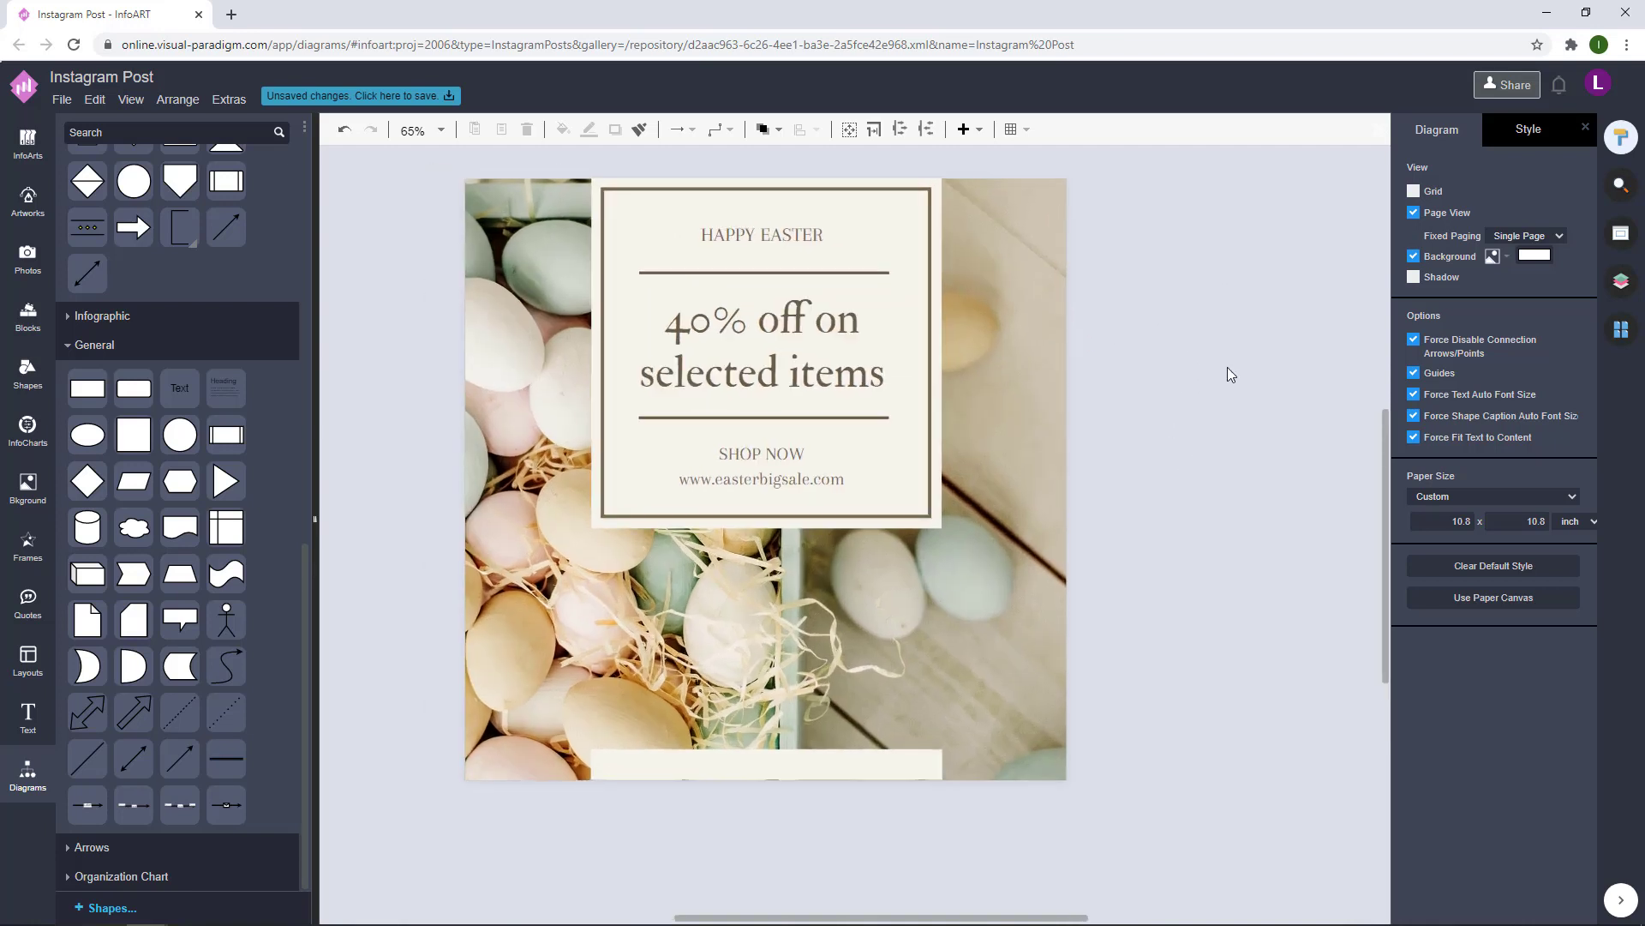
{"action": "left_click", "coordinate": [409, 100]}
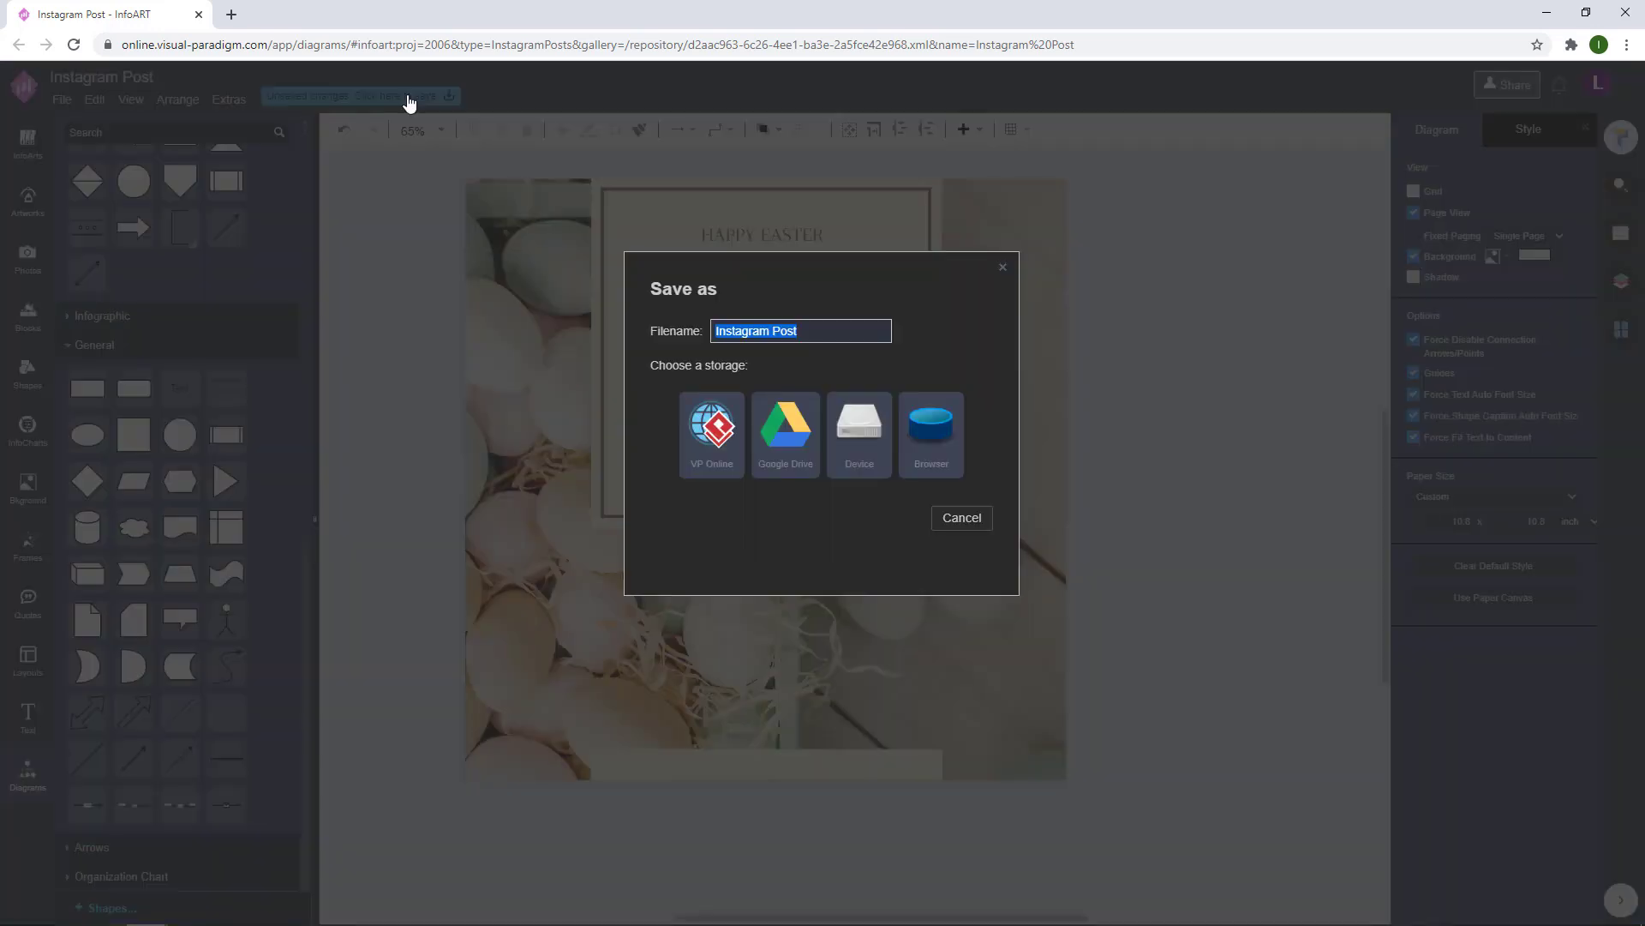
{"action": "type", "text": "Brown Easte"}
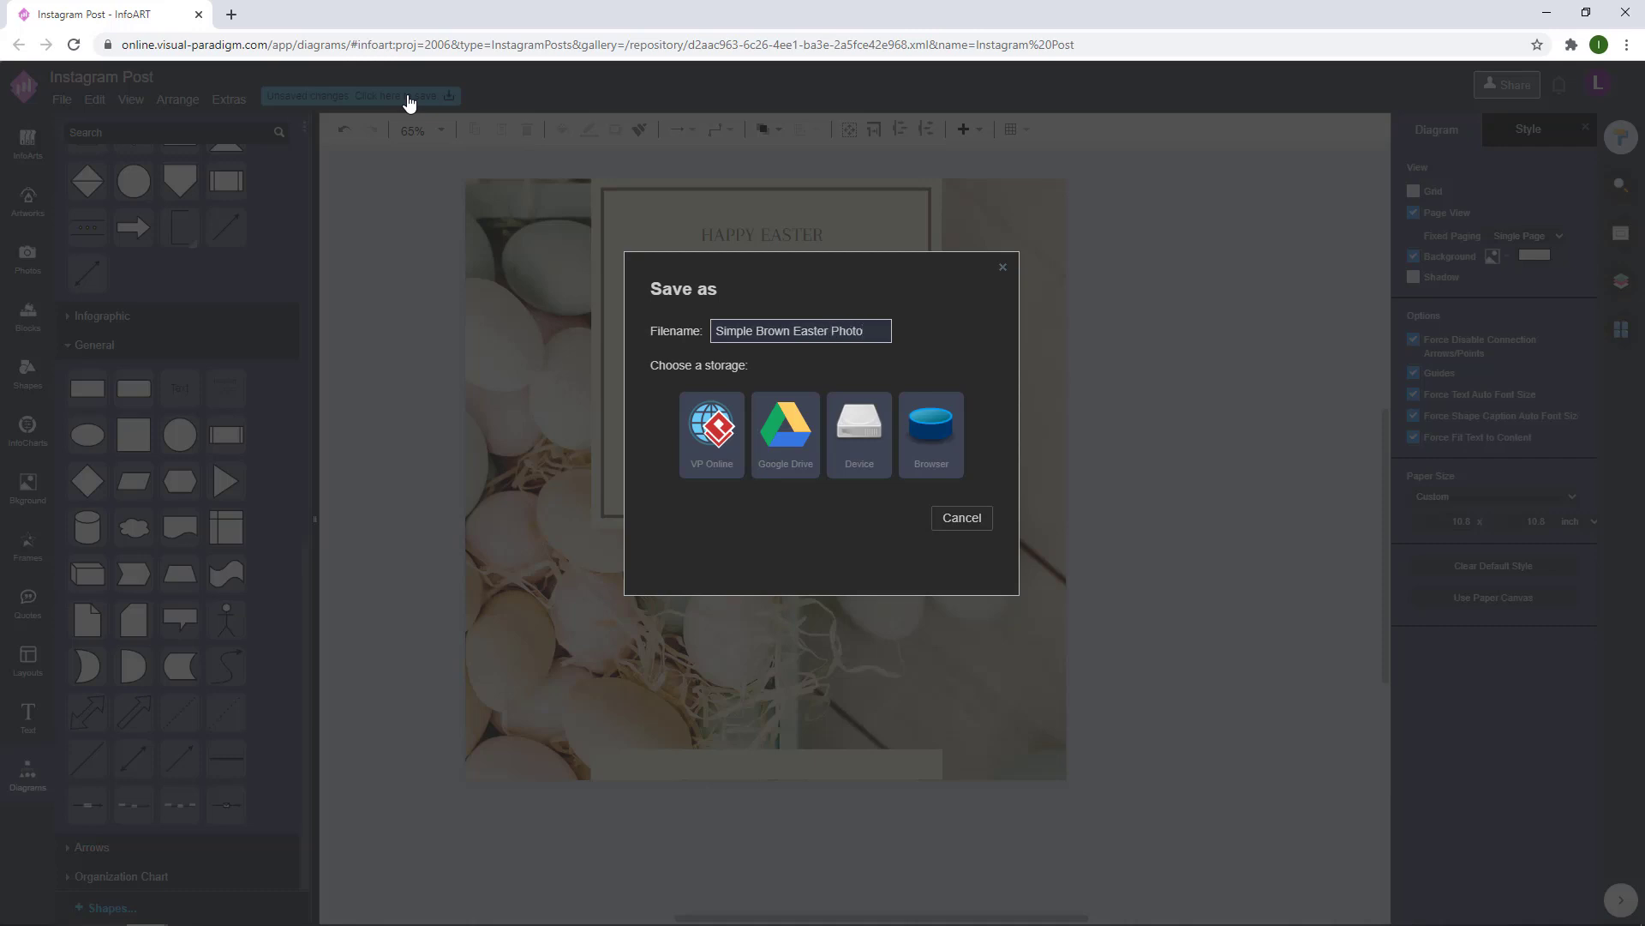
{"action": "type", "text": "r Sale Instagram Post"}
{"action": "key", "text": "ctrl+a"}
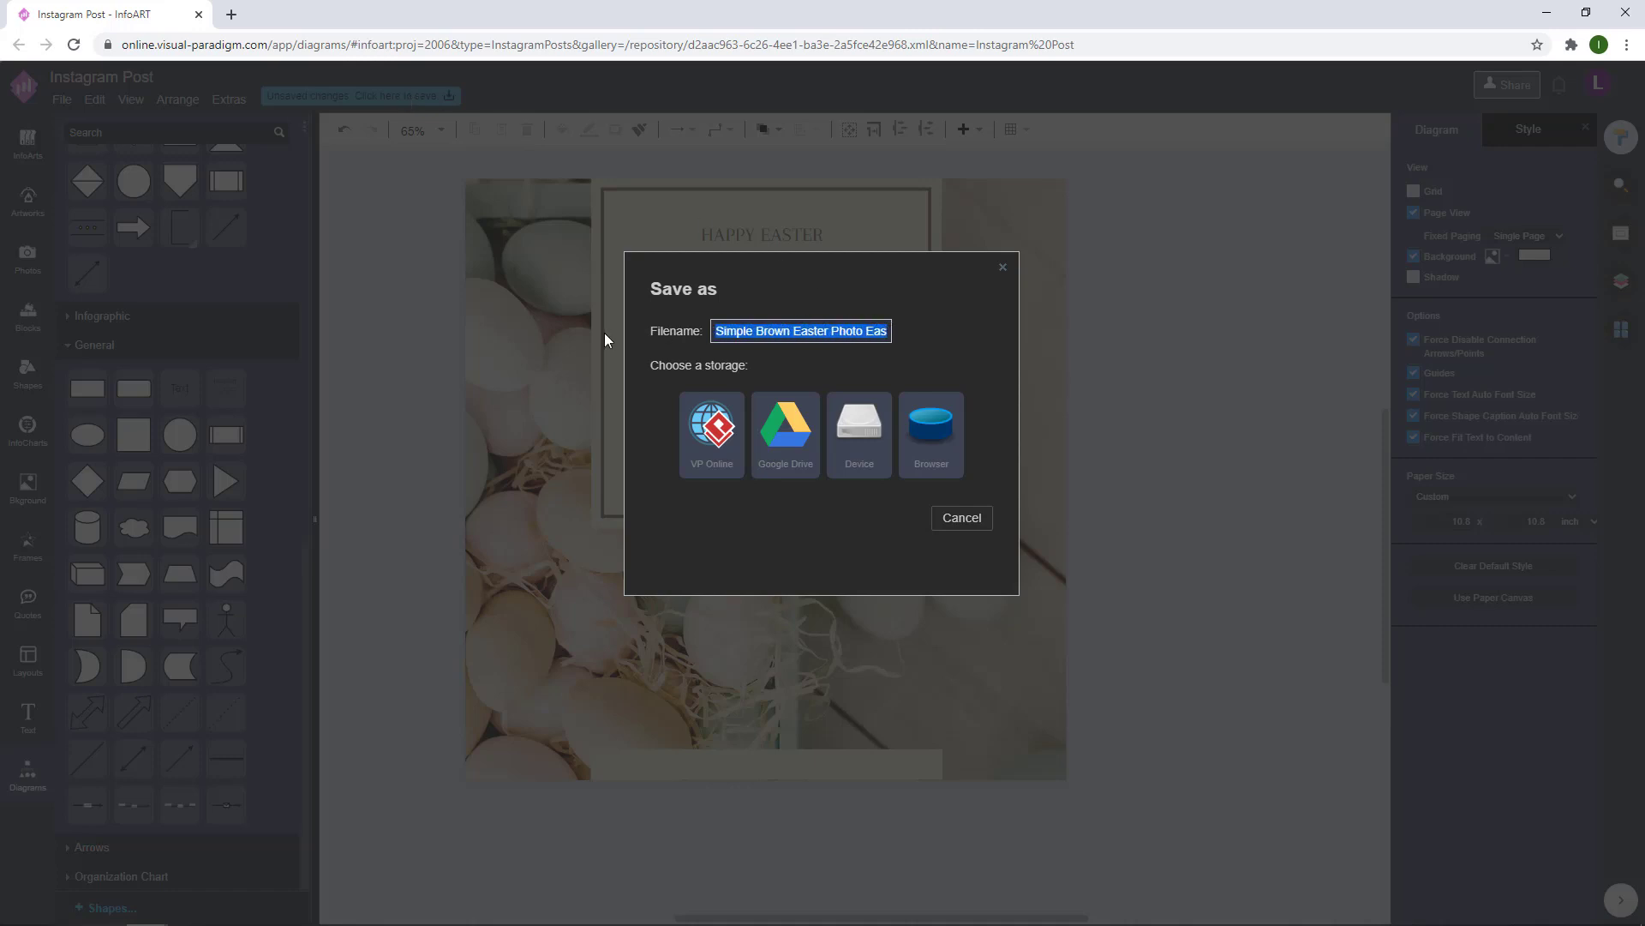
{"action": "left_click", "coordinate": [701, 428]}
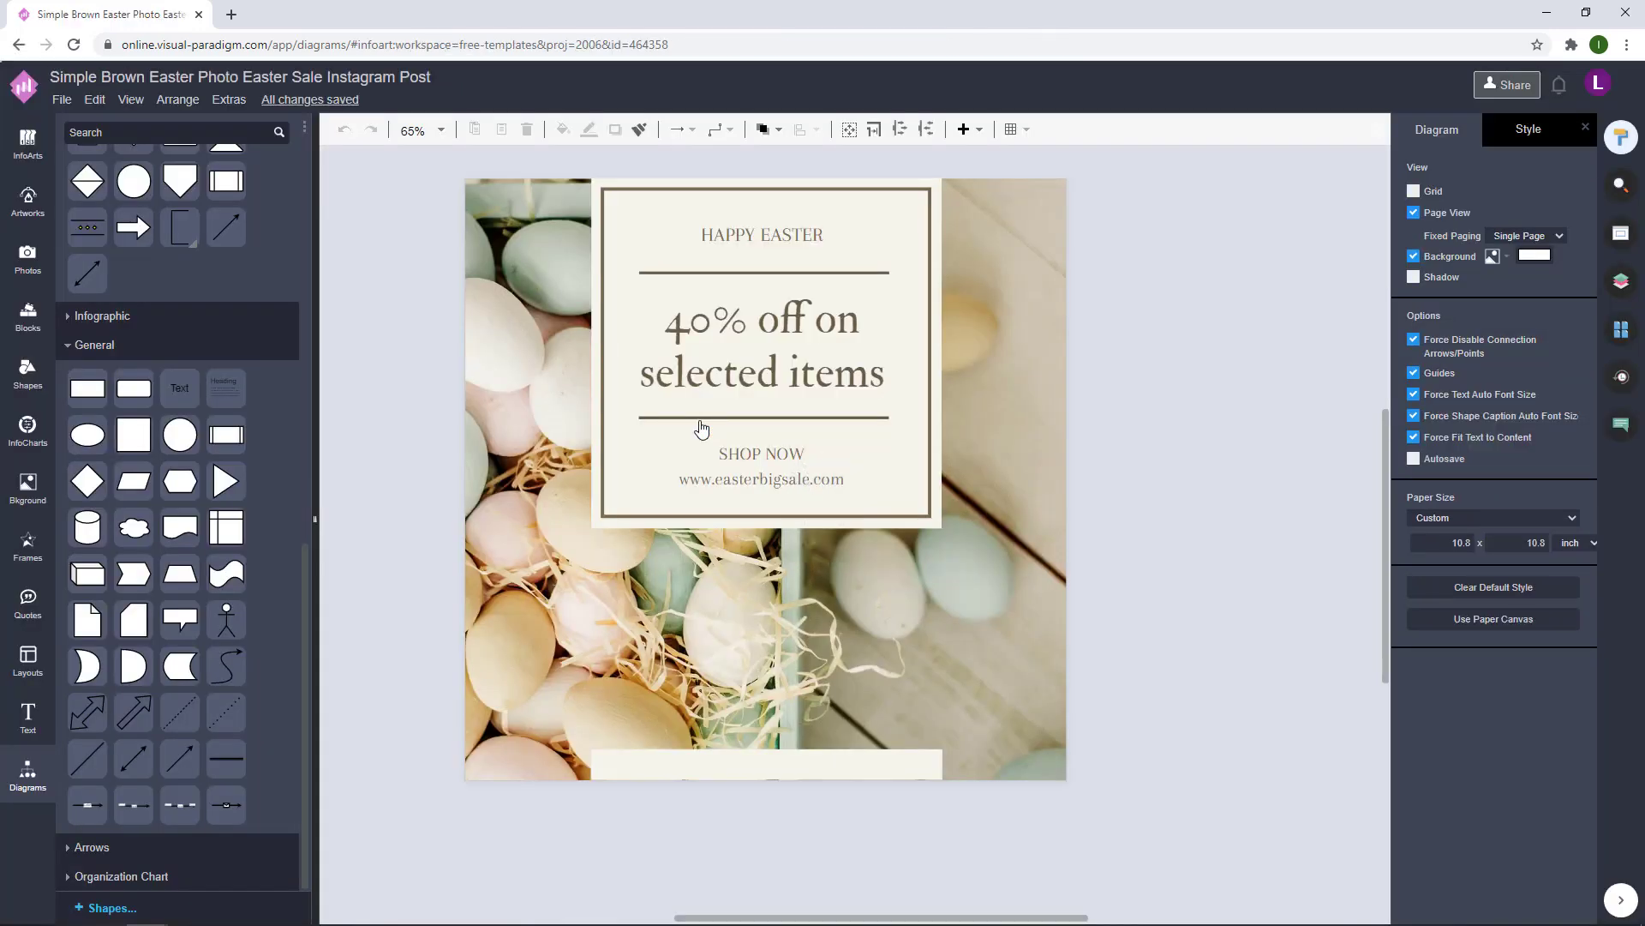